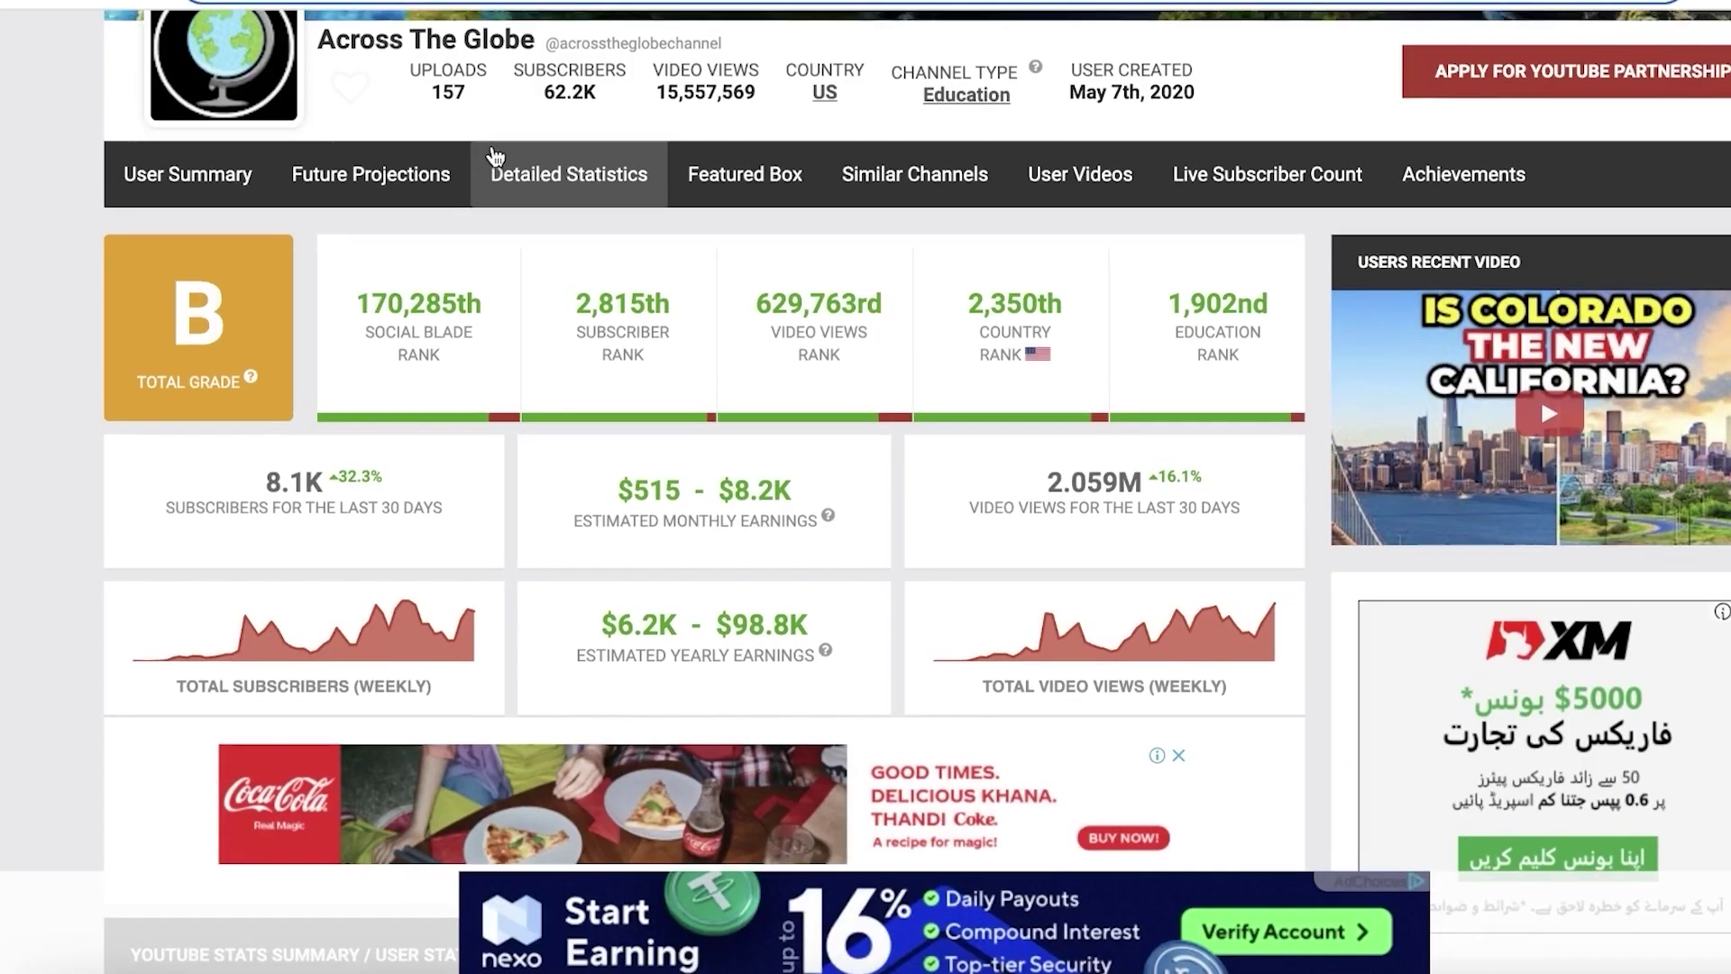
# Scroll up the Across The Globe channel page showing 62.2K subscribers and 157 videos
pyautogui.scroll(3, 1540, 397)
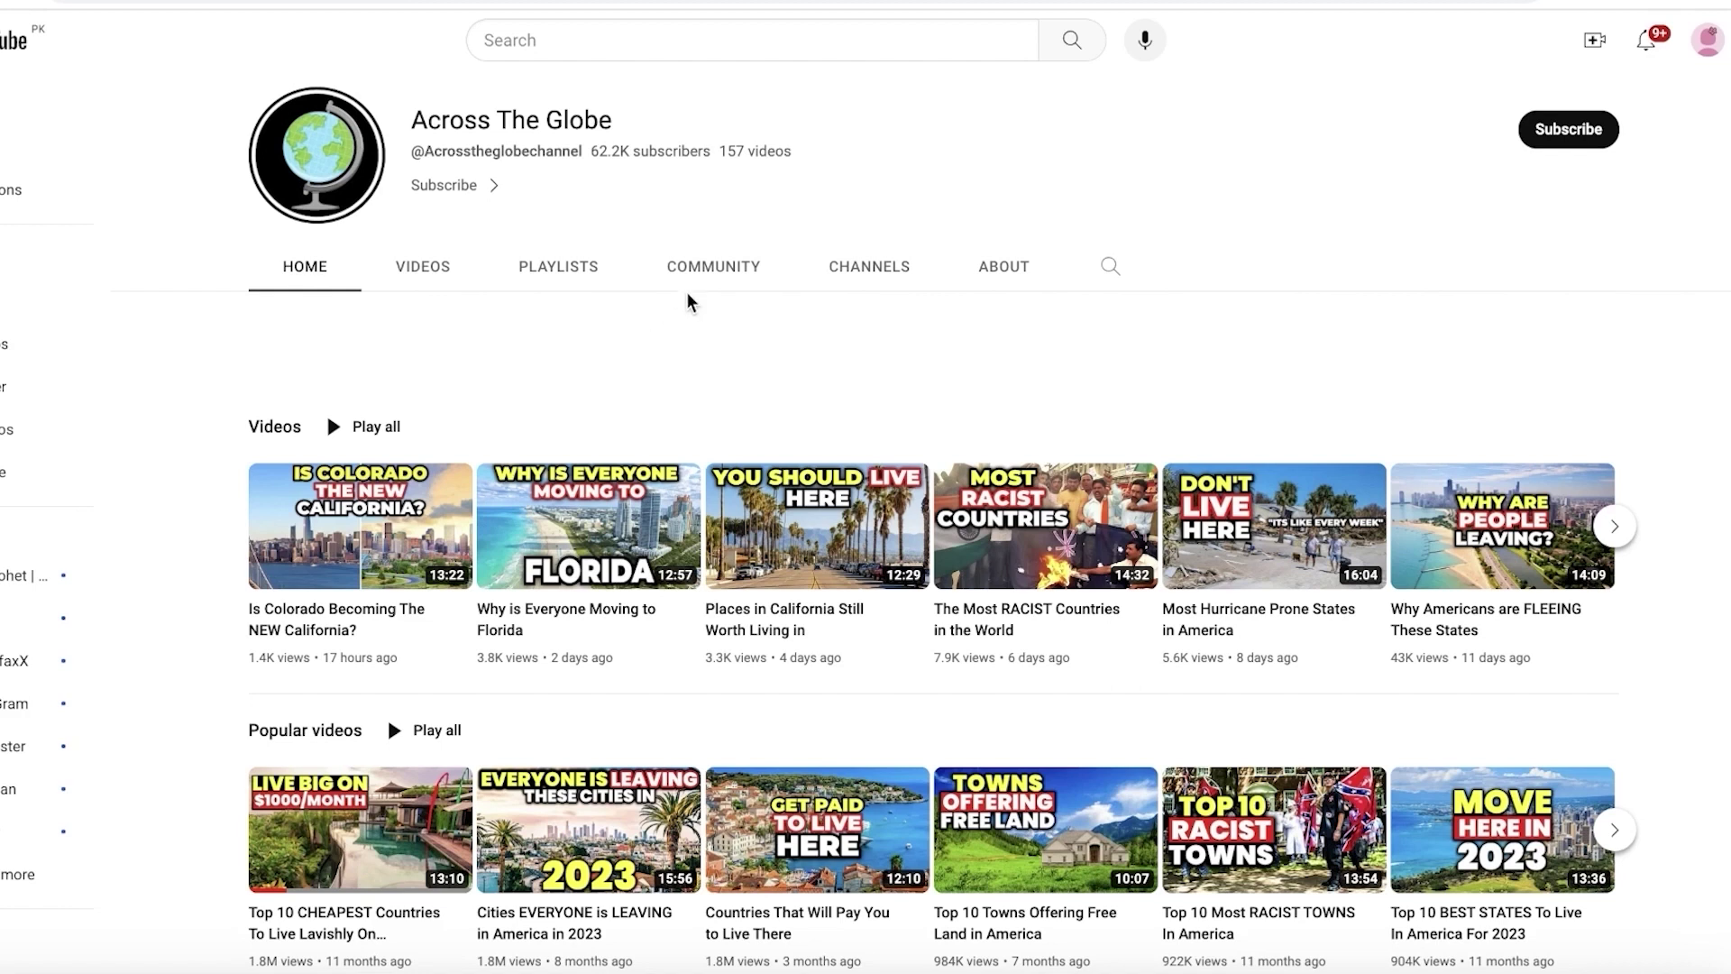
# Open the Across The Globe channel's Videos tab to list all its uploads
pyautogui.scroll(-2, 1118, 365)
pyautogui.scroll(3, 1123, 375)
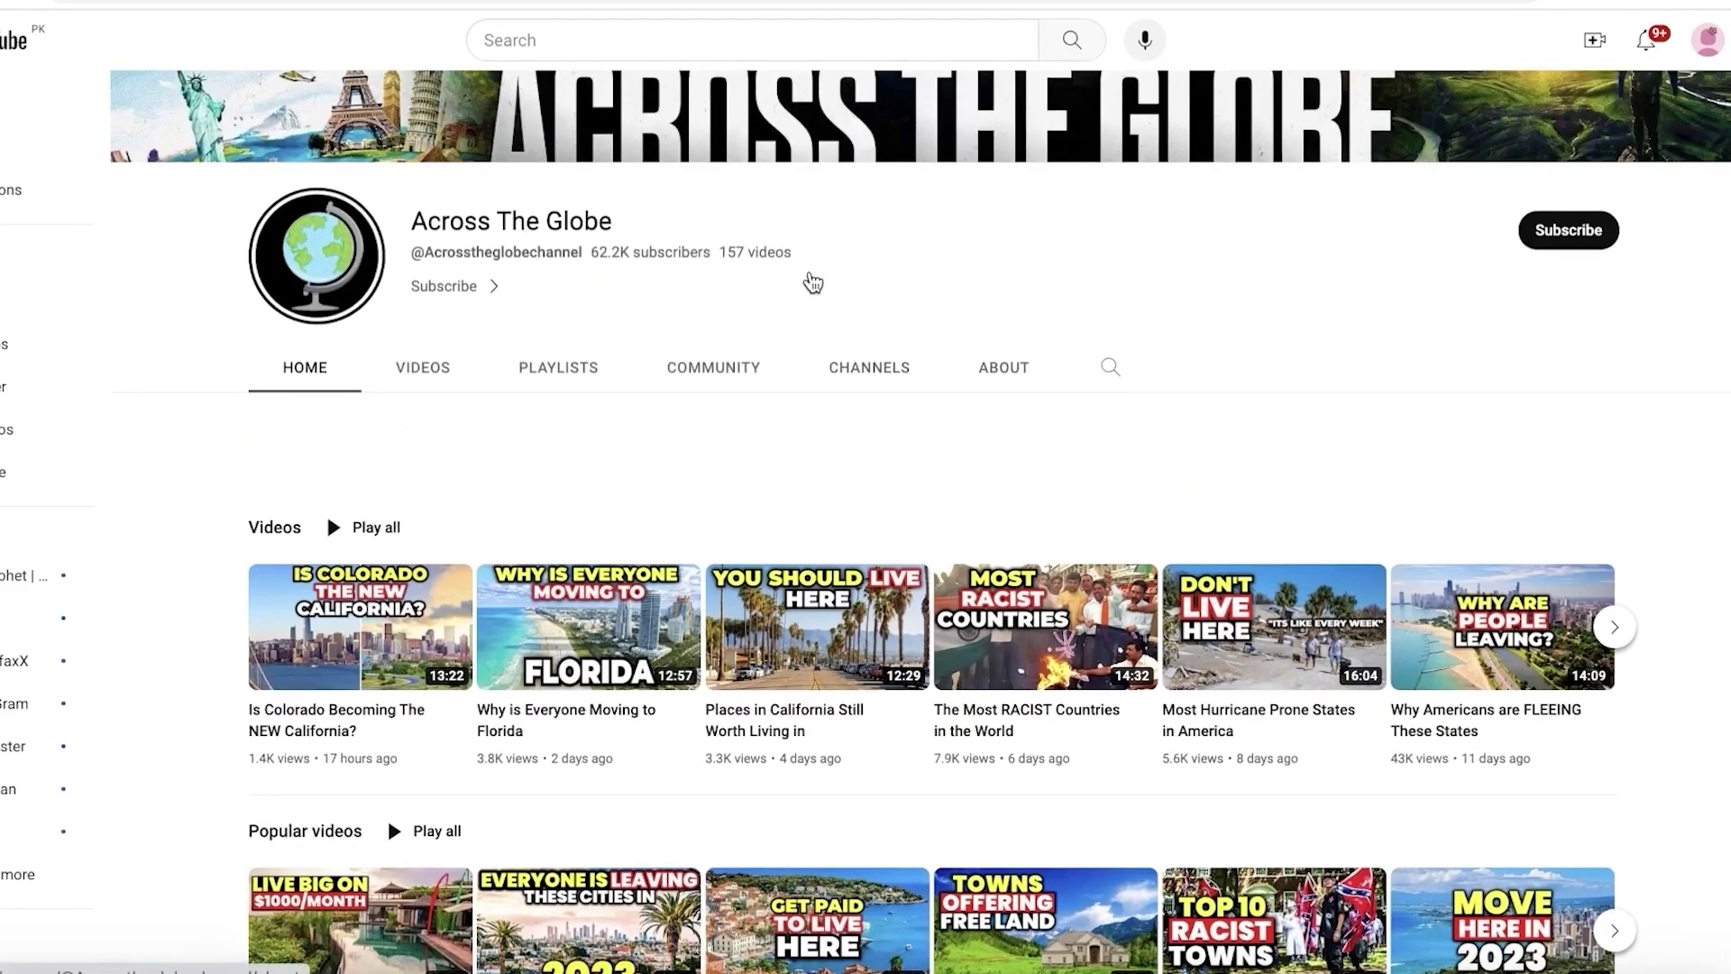
pyautogui.click(426, 365)
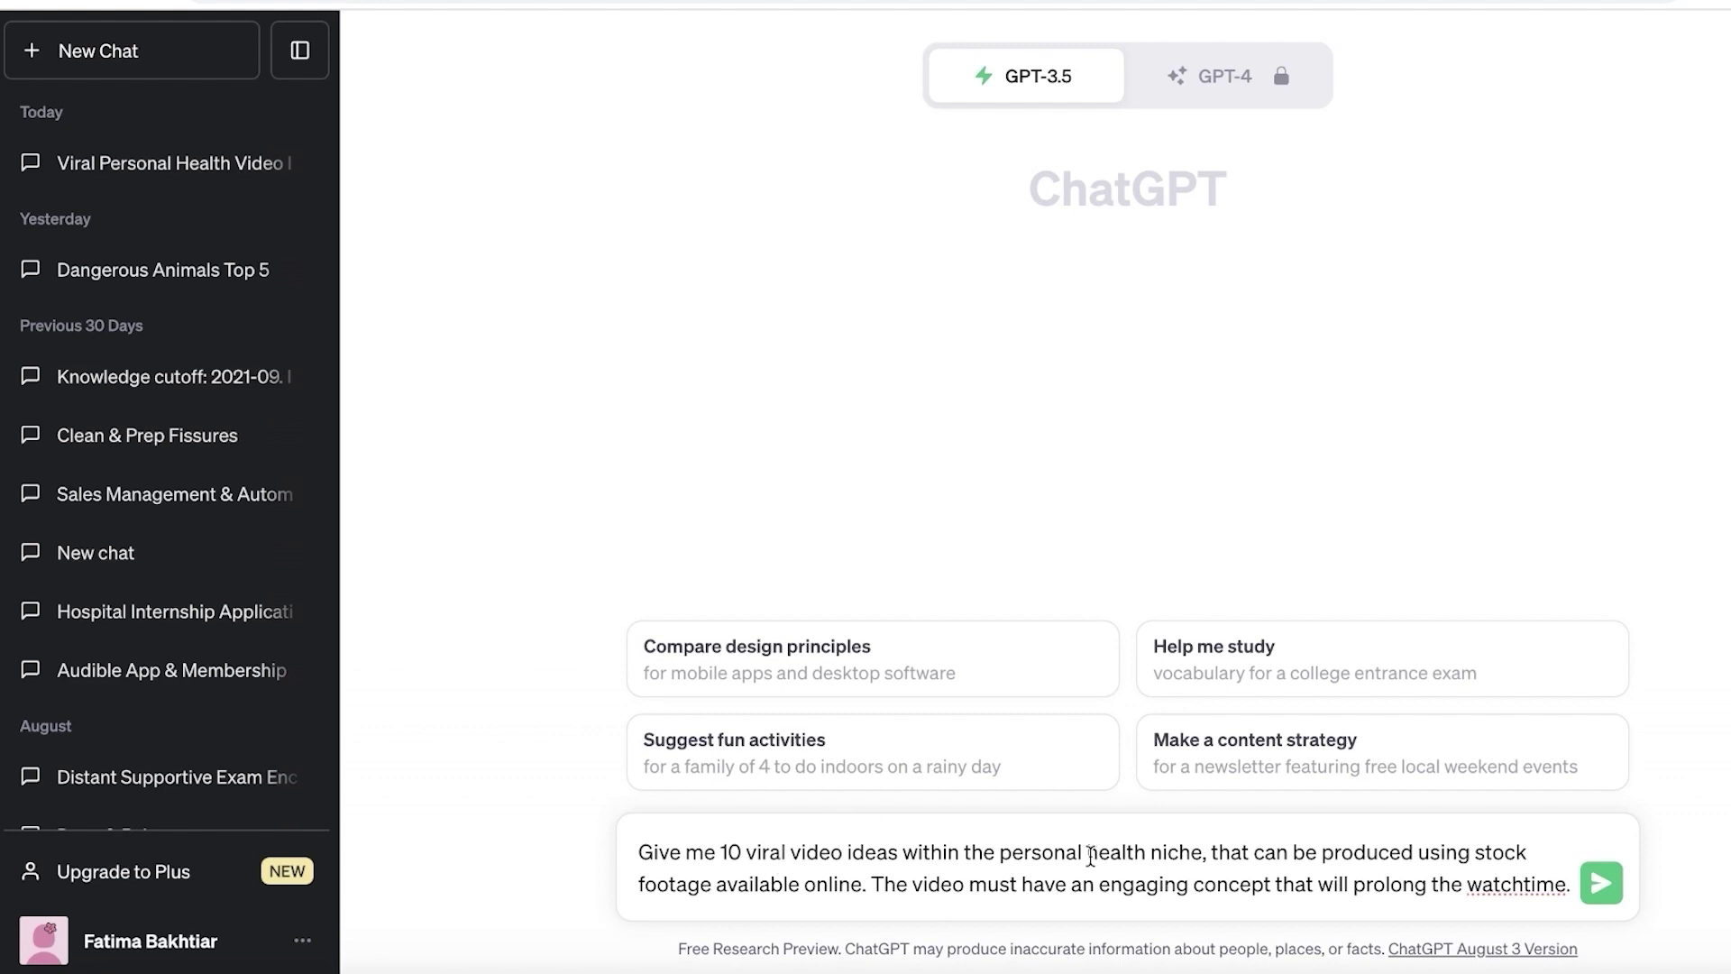
# Send ChatGPT the prompt asking for 10 viral personal-health video ideas using stock footage
pyautogui.moveTo(1088, 853)
pyautogui.mouseDown()
pyautogui.moveTo(1177, 884)
pyautogui.moveTo(1146, 853)
pyautogui.mouseUp()
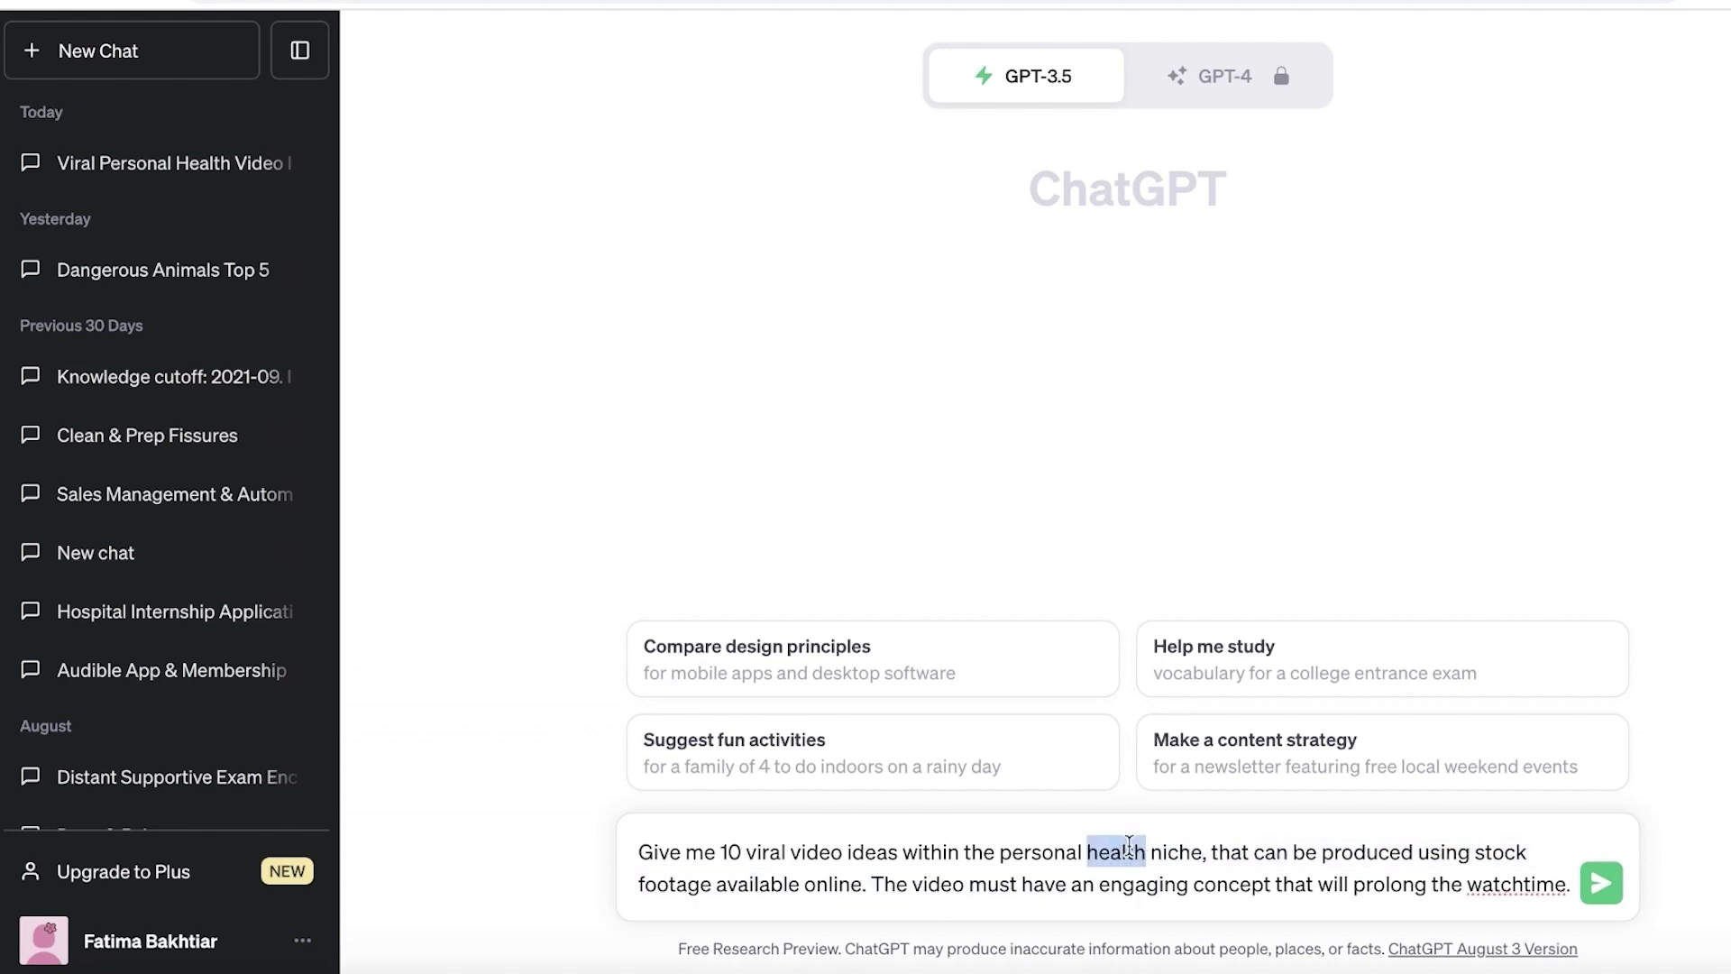
pyautogui.click(1354, 864)
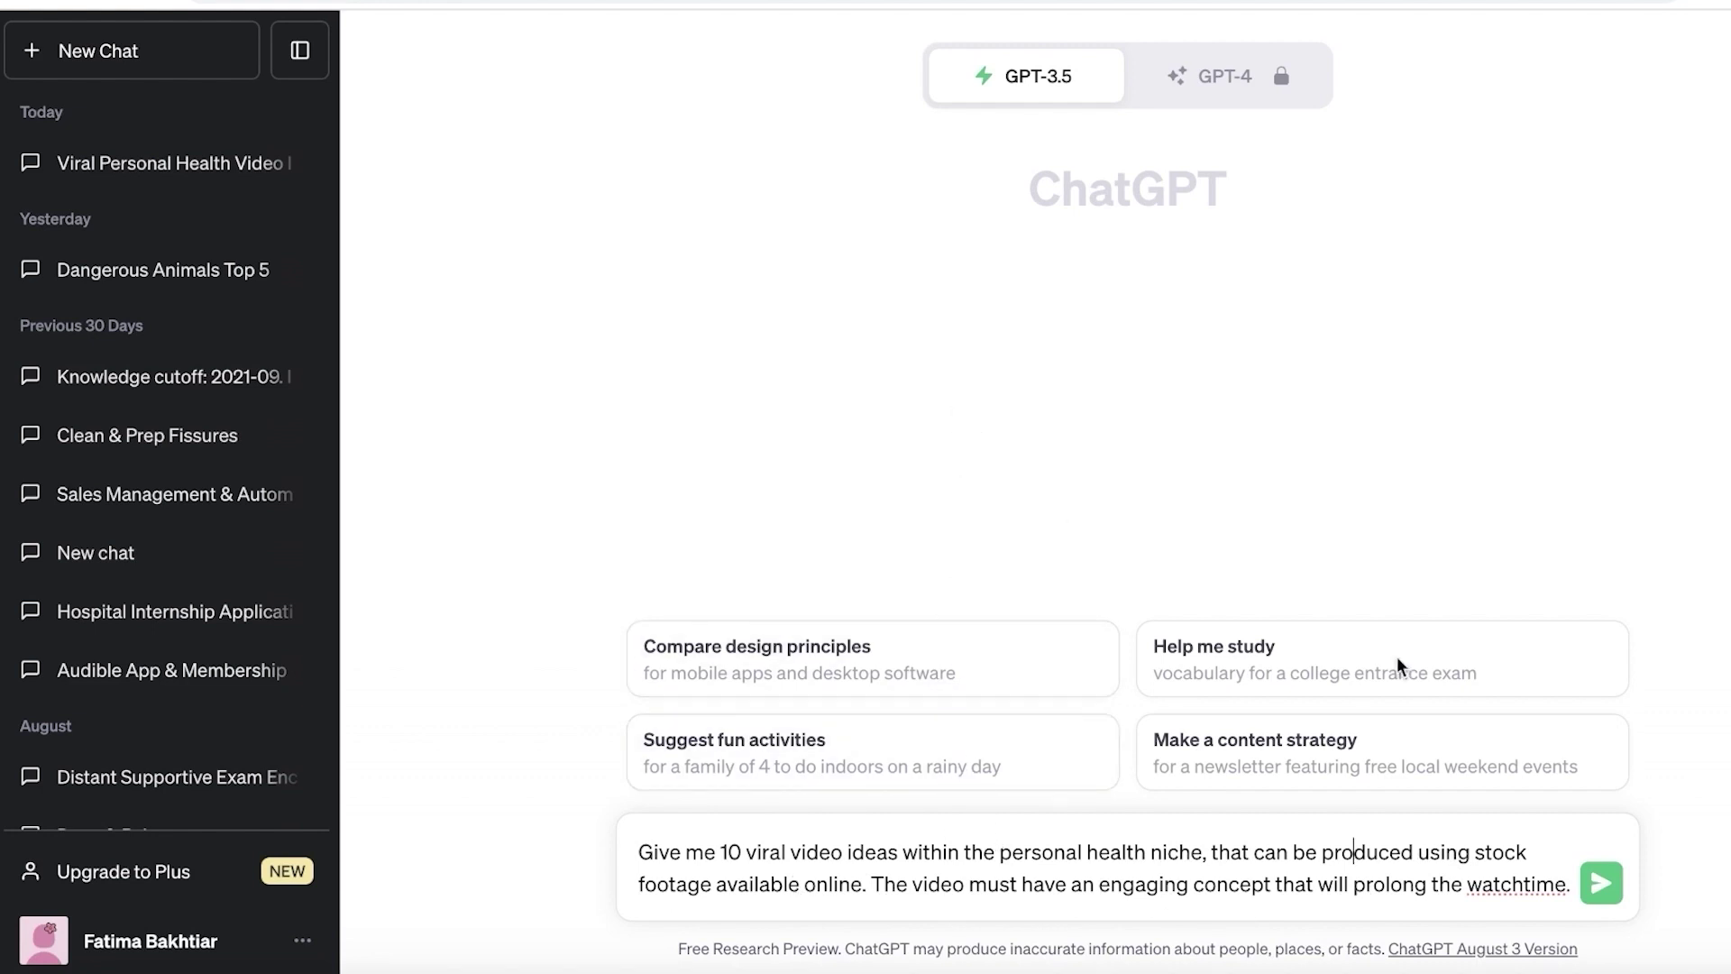
pyautogui.click(1602, 882)
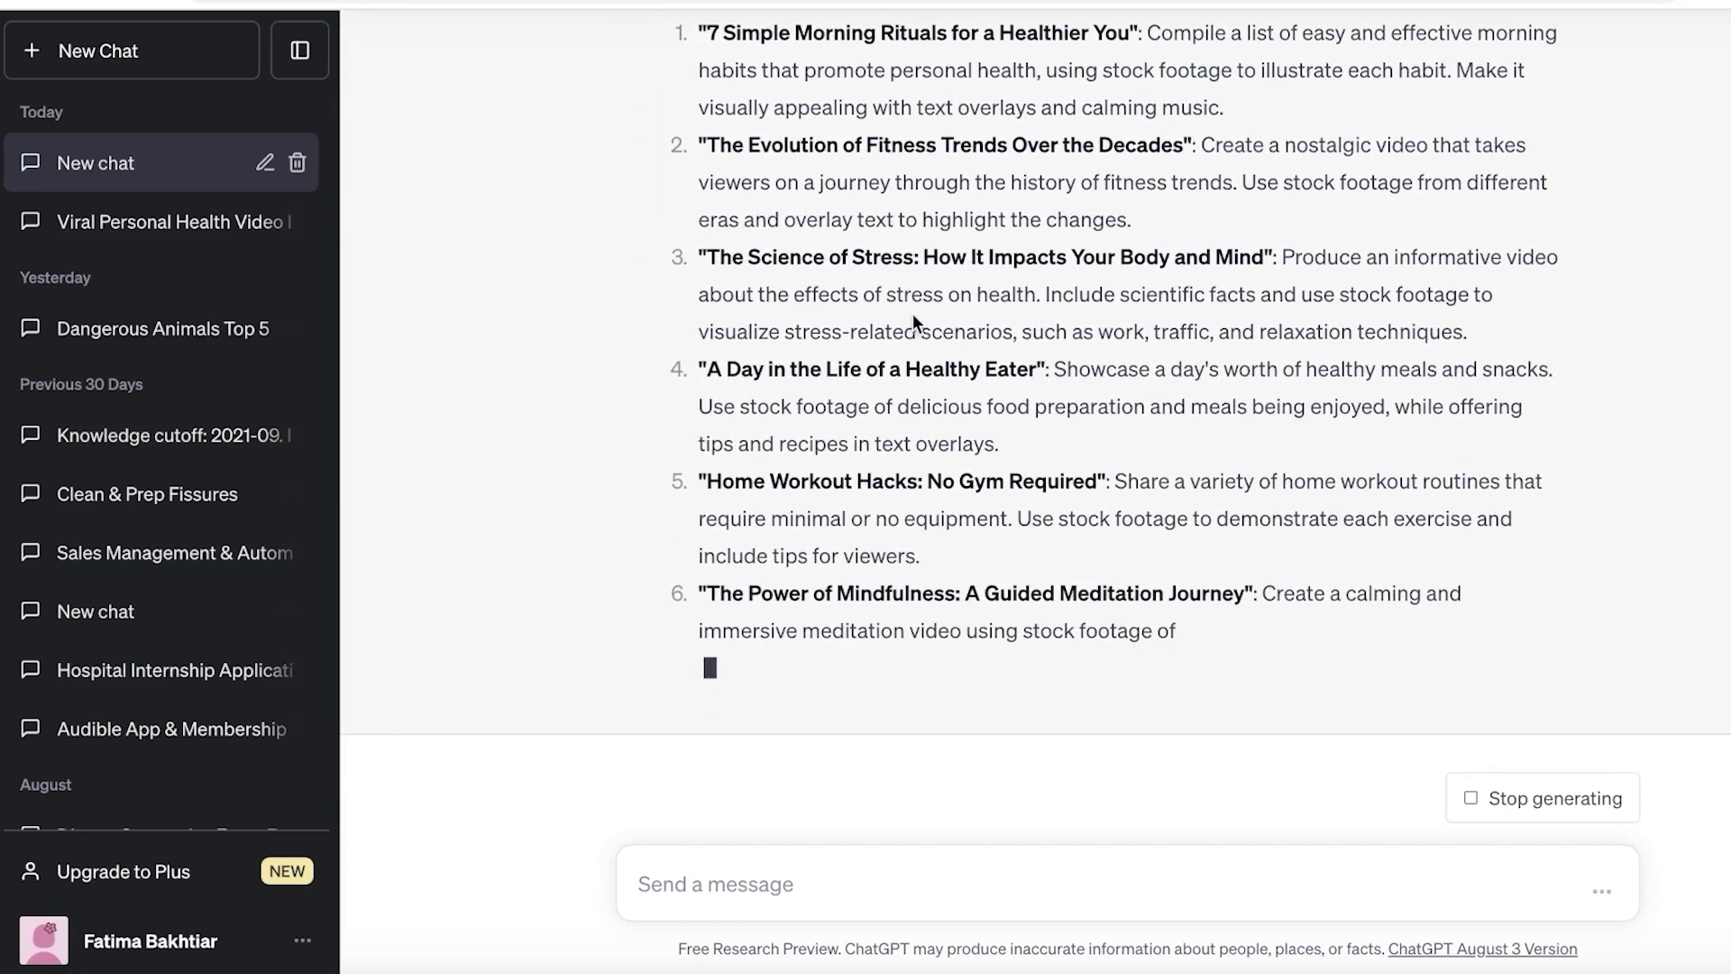
# Scroll through ChatGPT's finished list of ten health ideas and the closing watchtime paragraph
pyautogui.scroll(3, 938, 411)
pyautogui.scroll(-1, 938, 410)
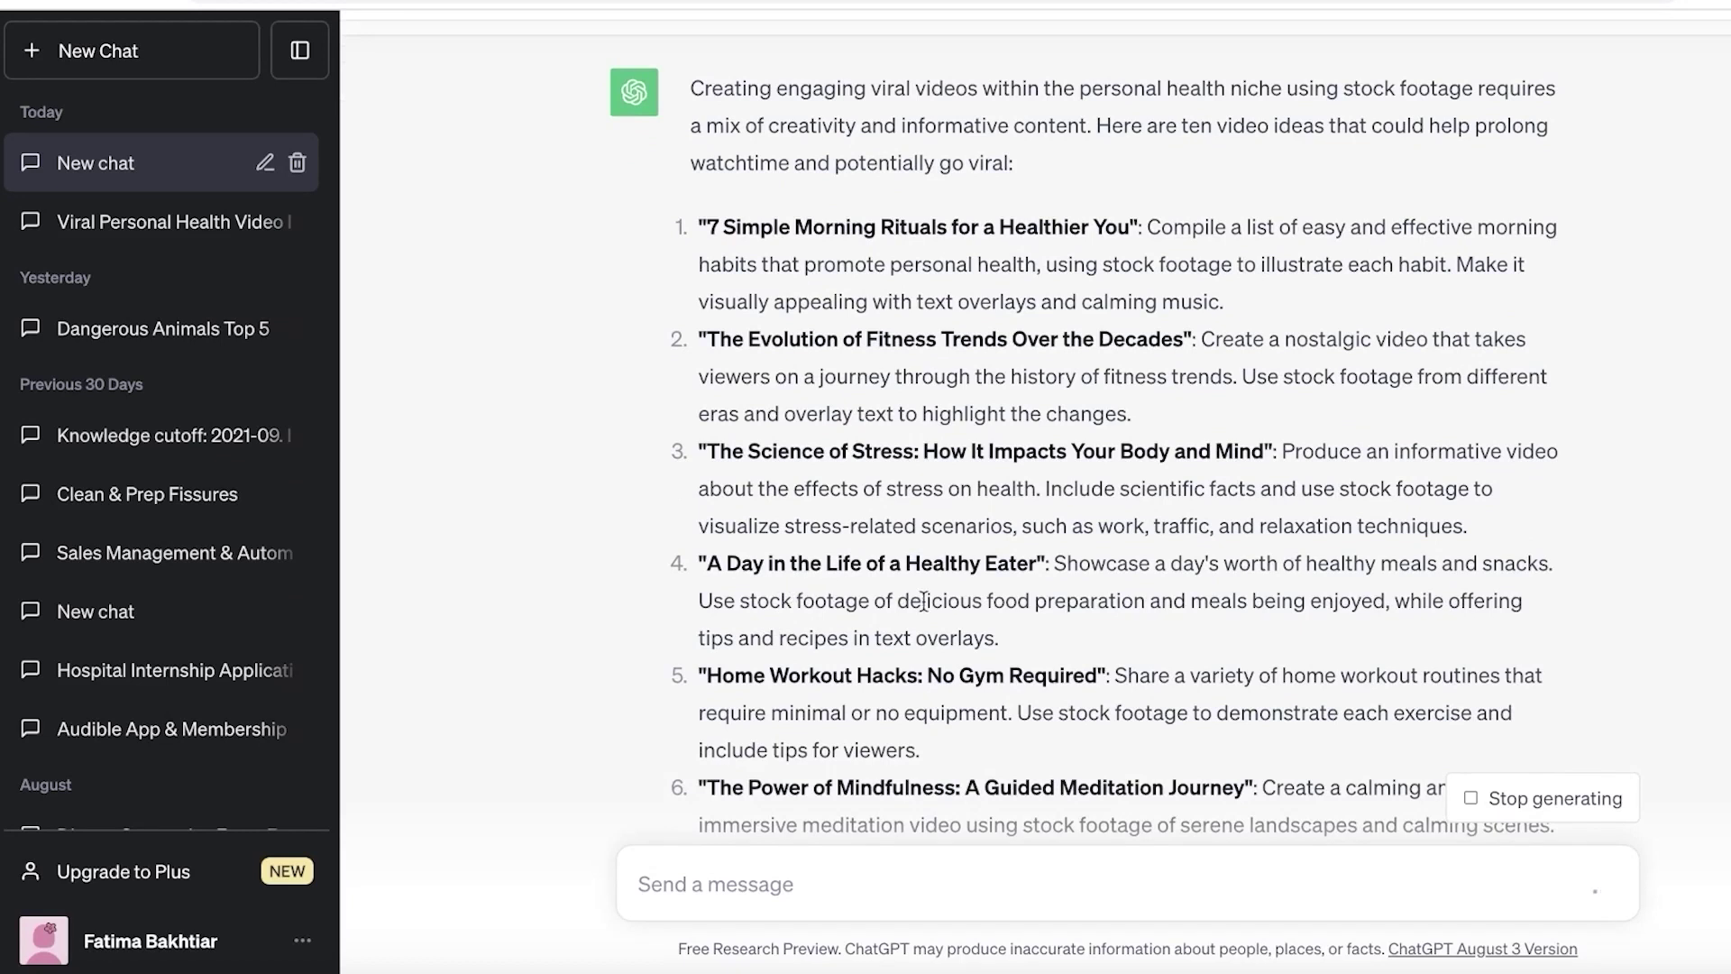
pyautogui.scroll(-4, 923, 601)
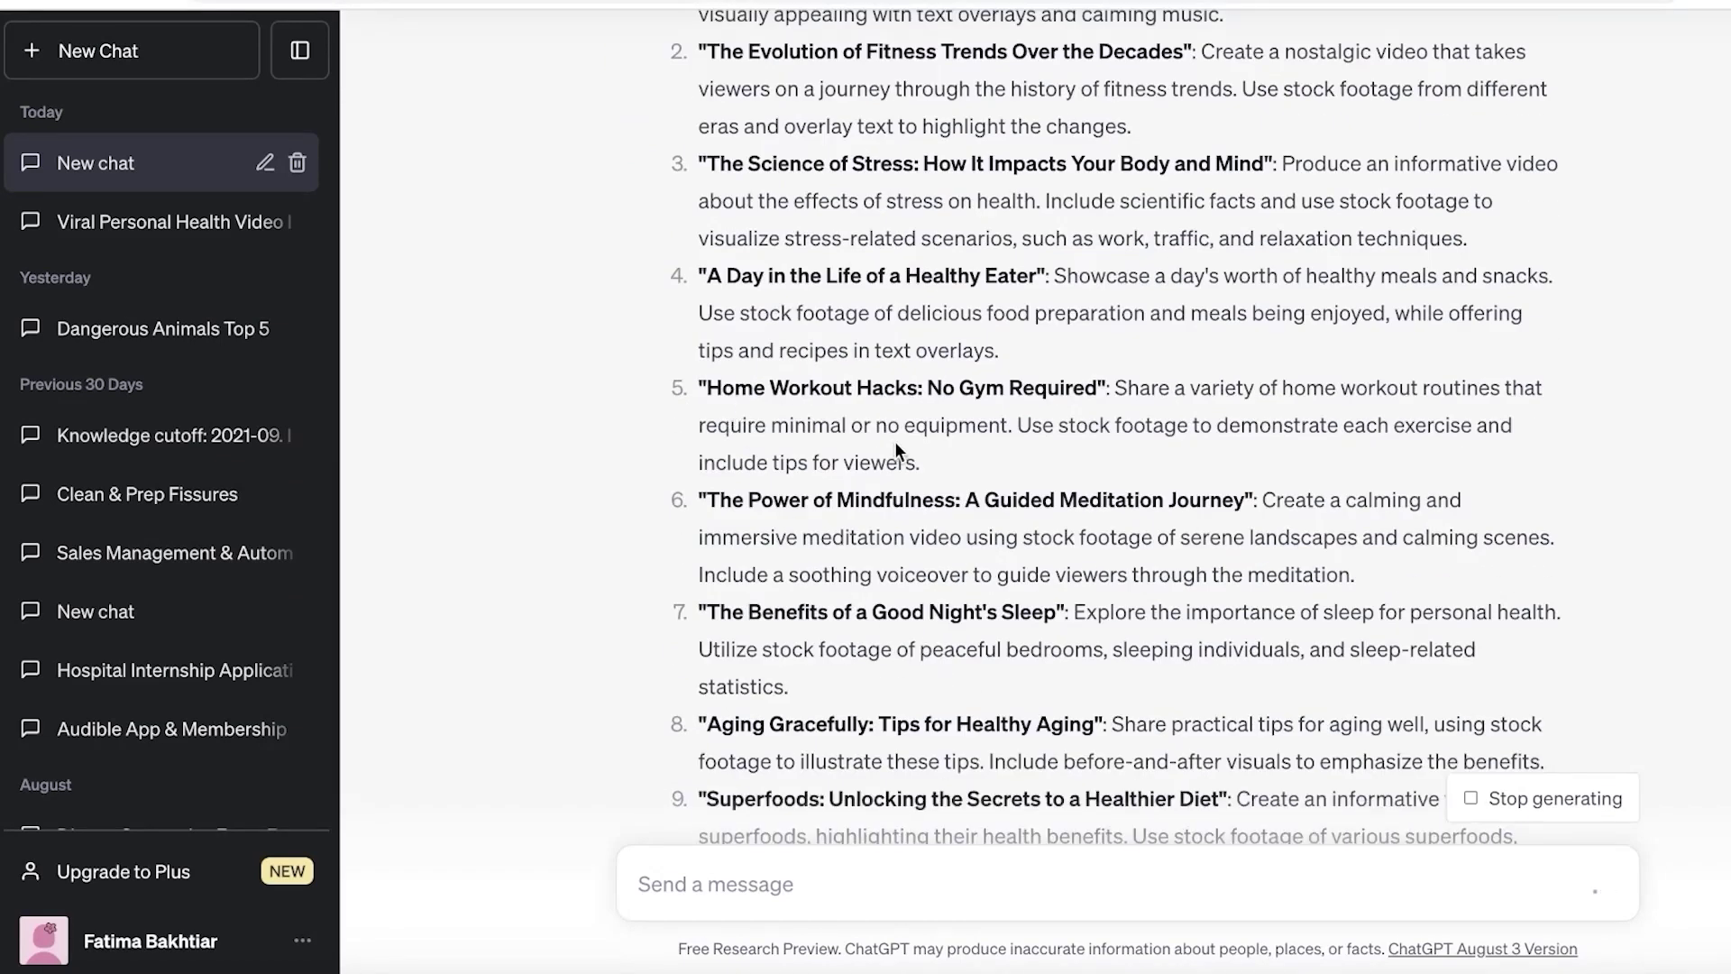
pyautogui.scroll(-4, 853, 539)
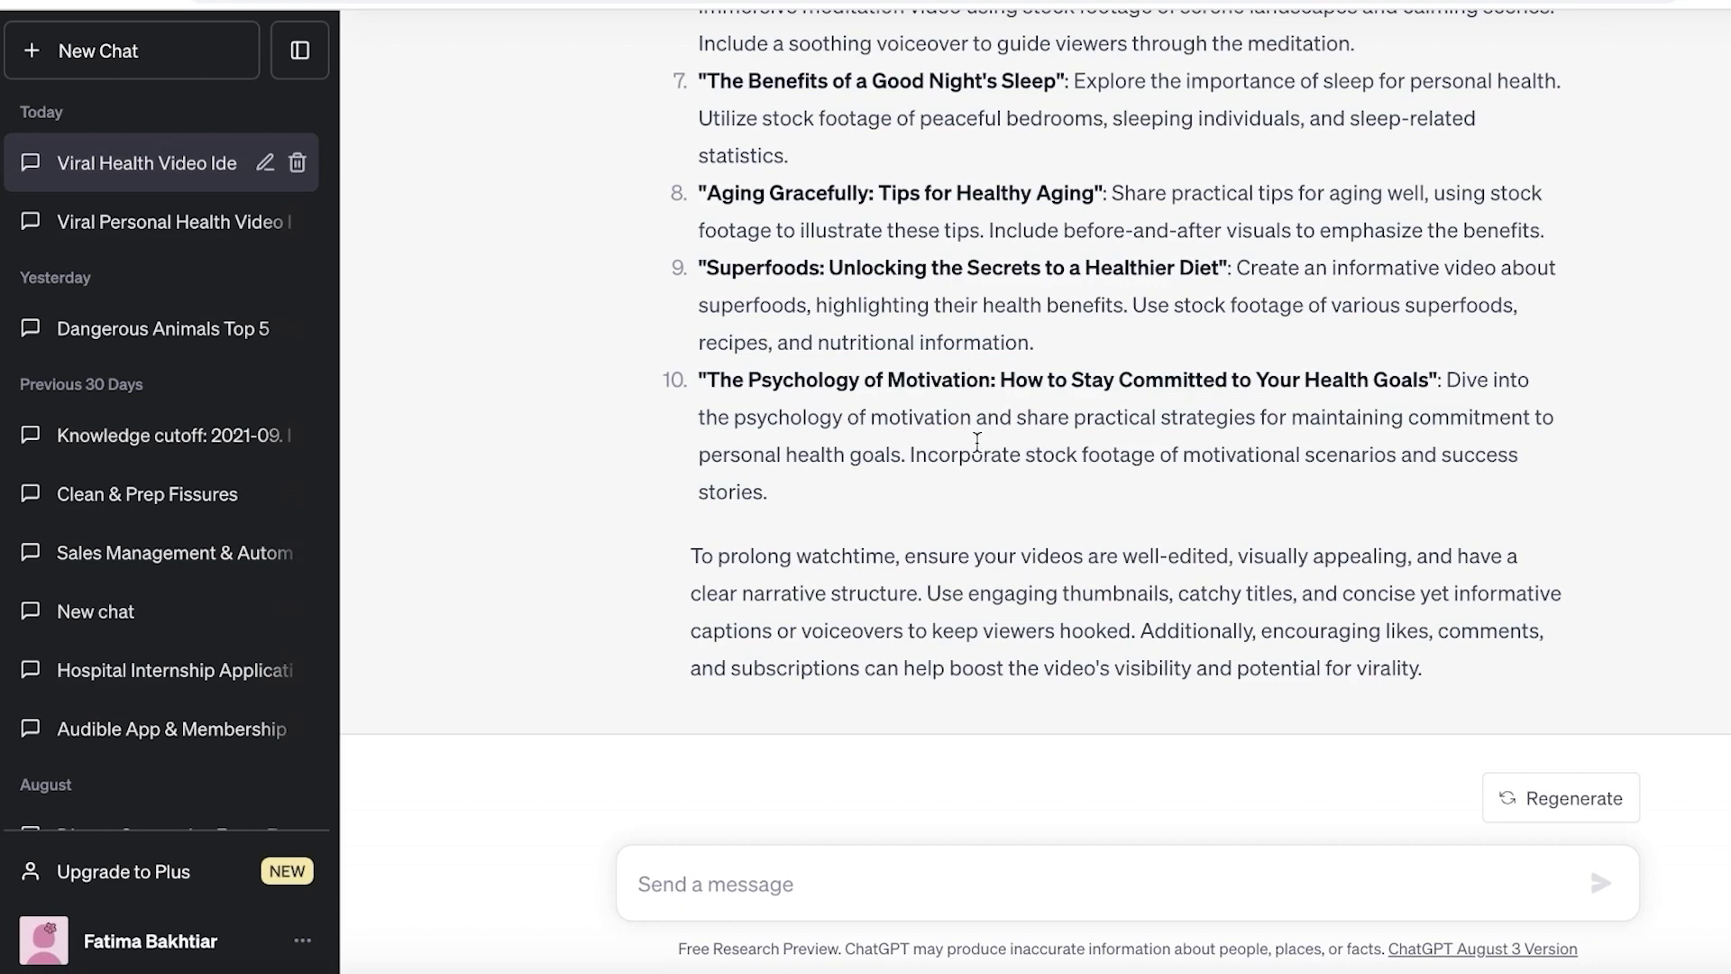
pyautogui.scroll(3, 859, 320)
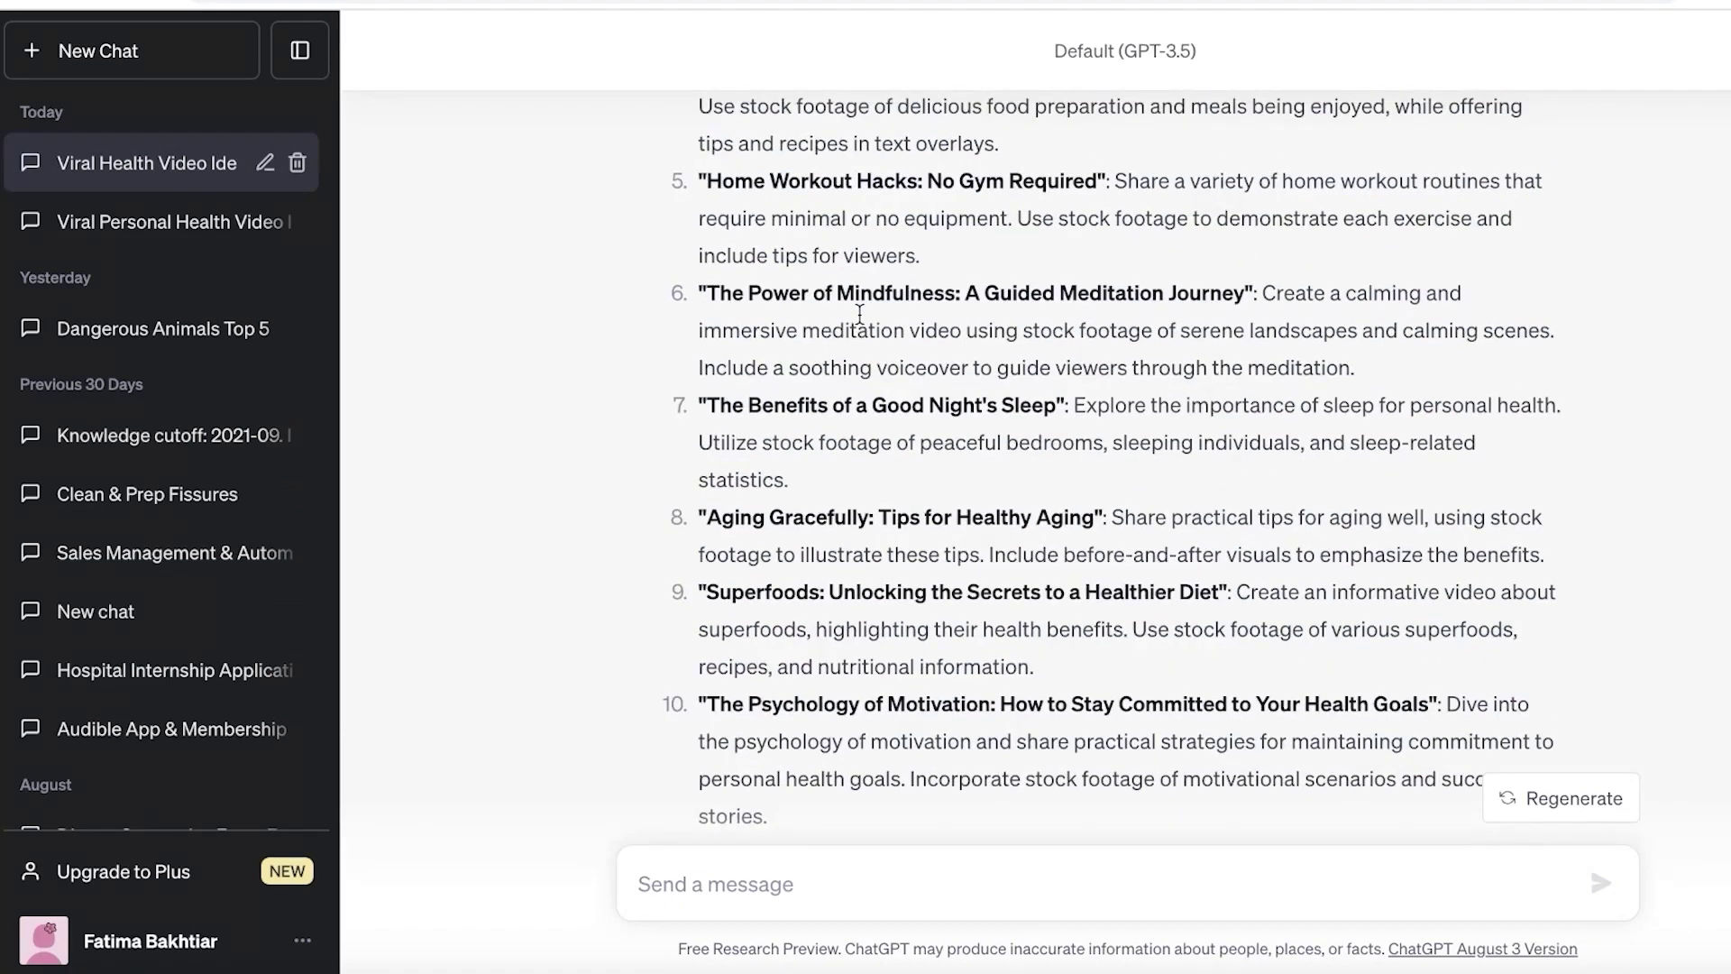
pyautogui.scroll(8, 860, 313)
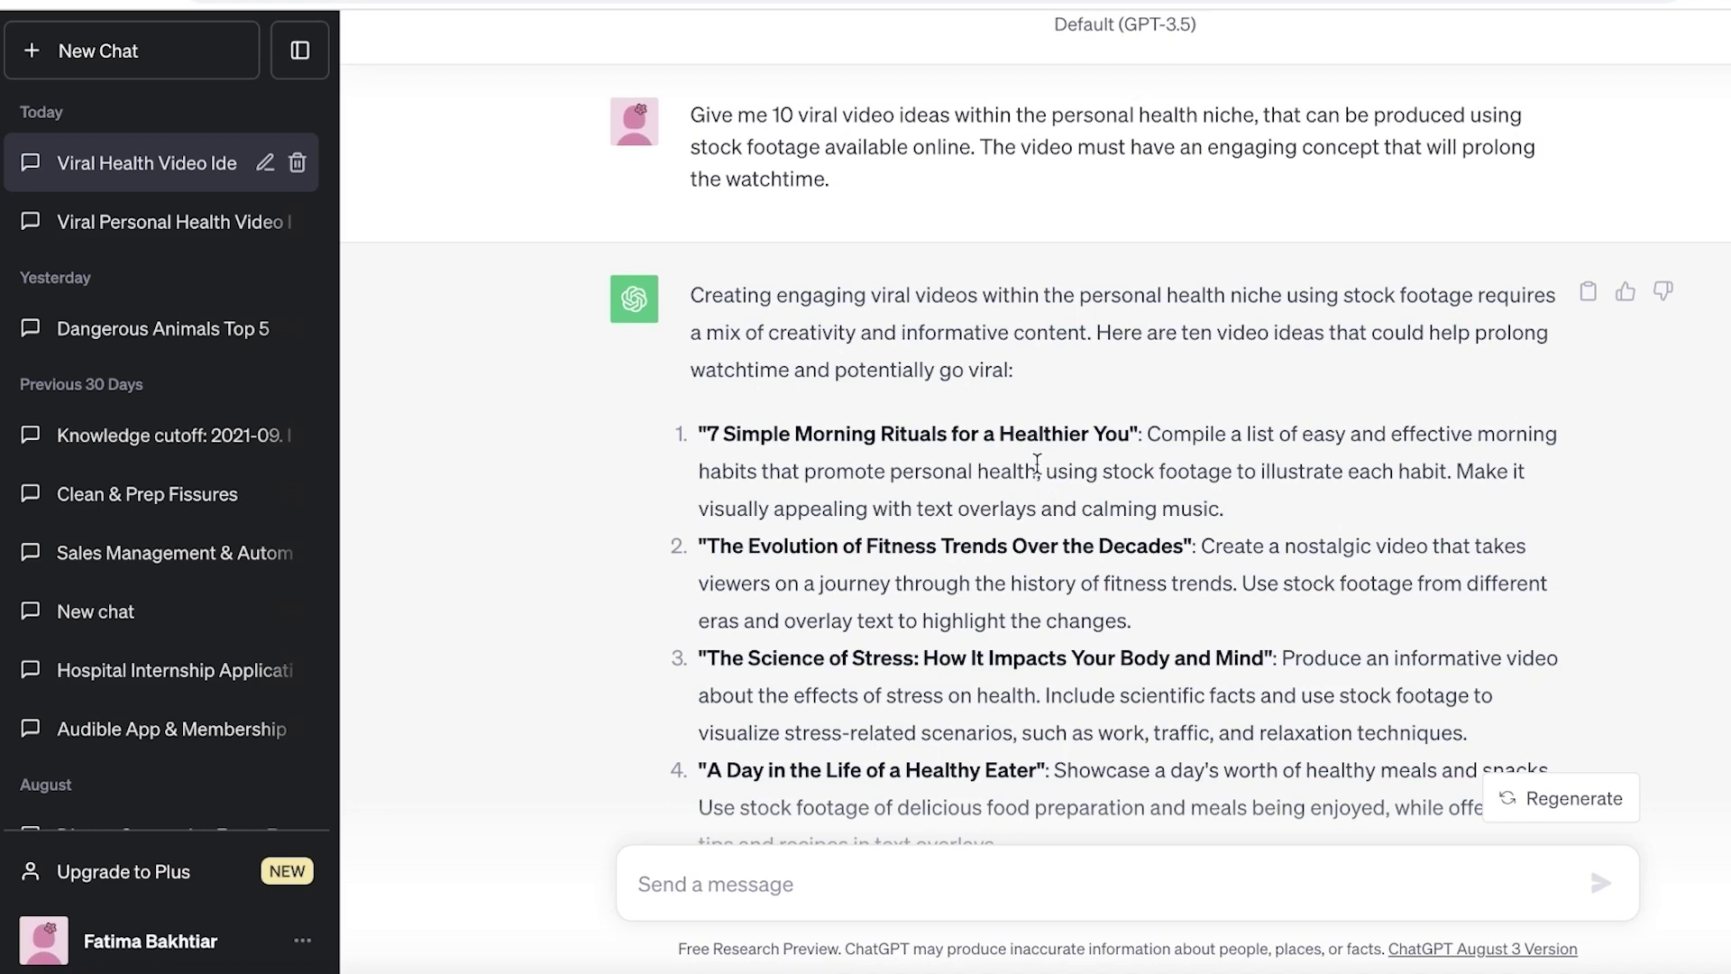
pyautogui.scroll(-12, 1037, 473)
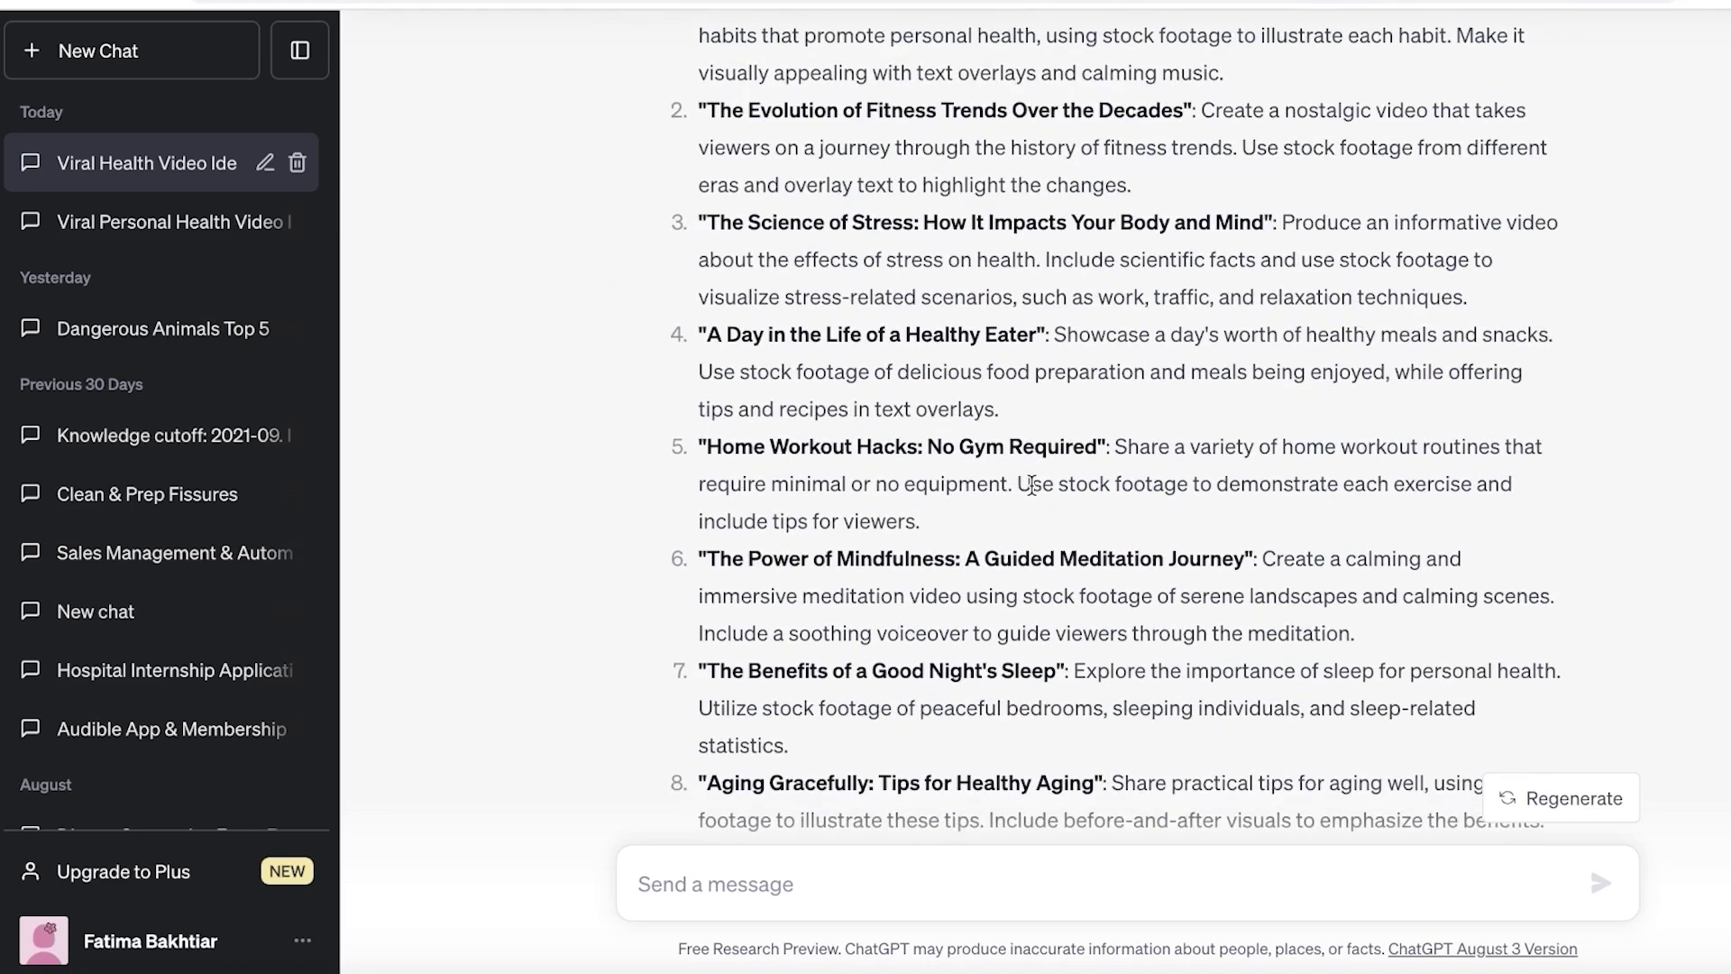
pyautogui.scroll(13, 1031, 491)
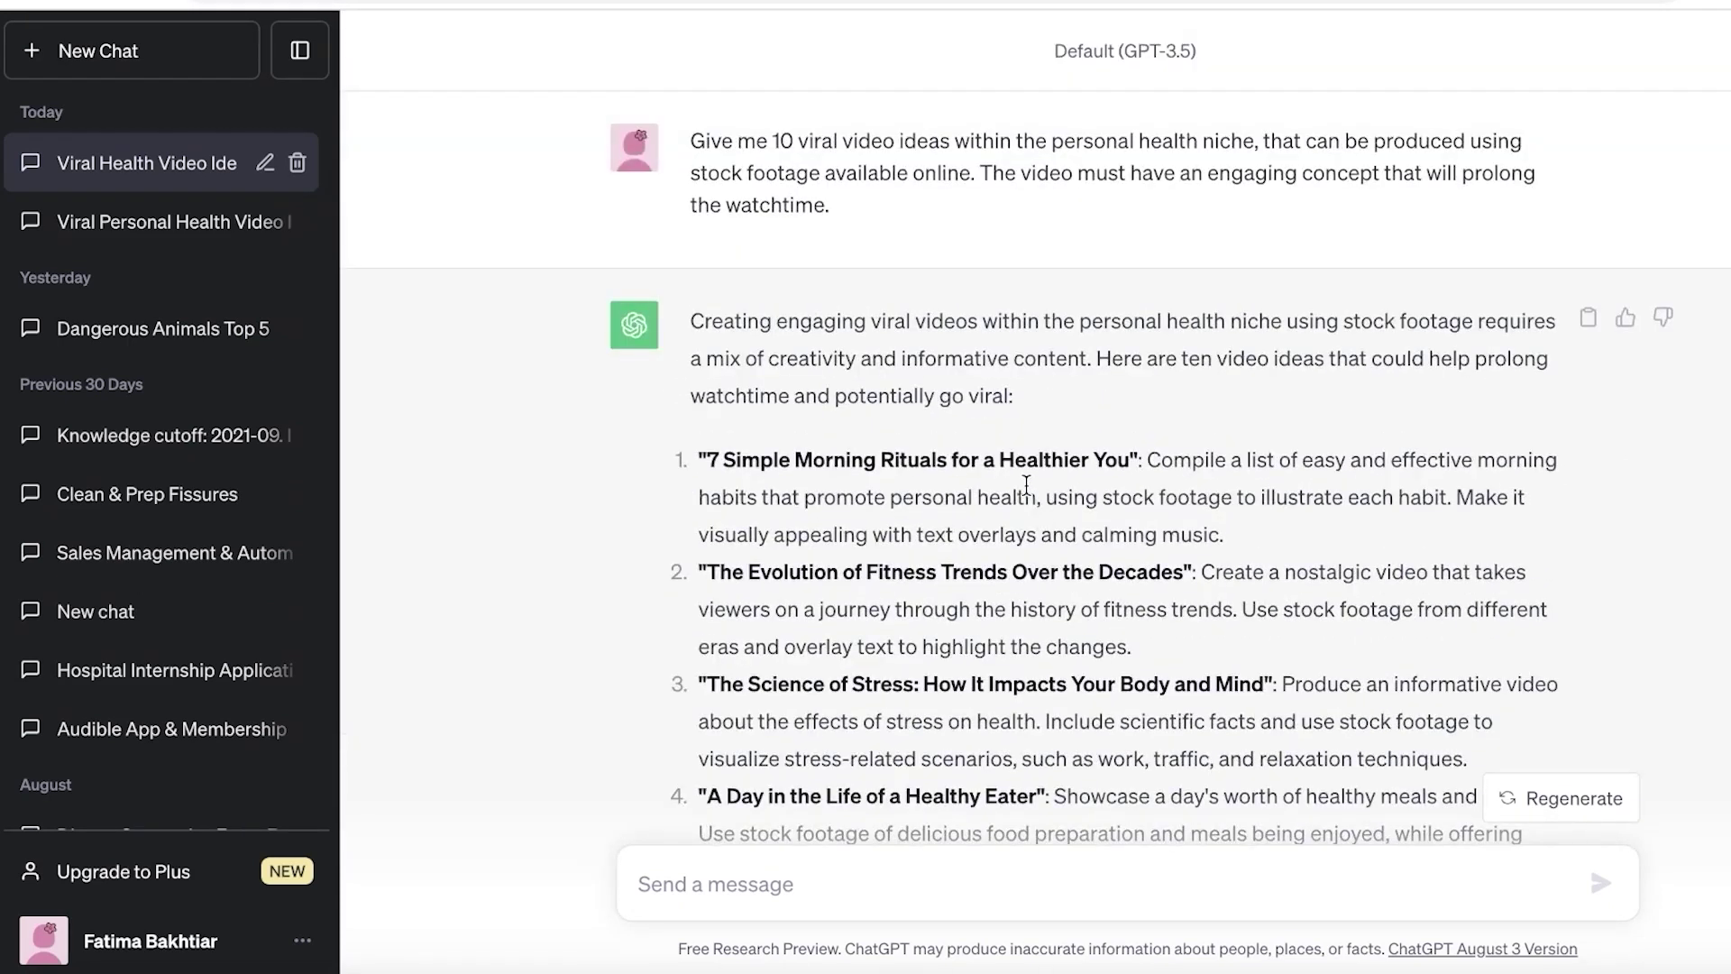
pyautogui.scroll(-12, 1031, 492)
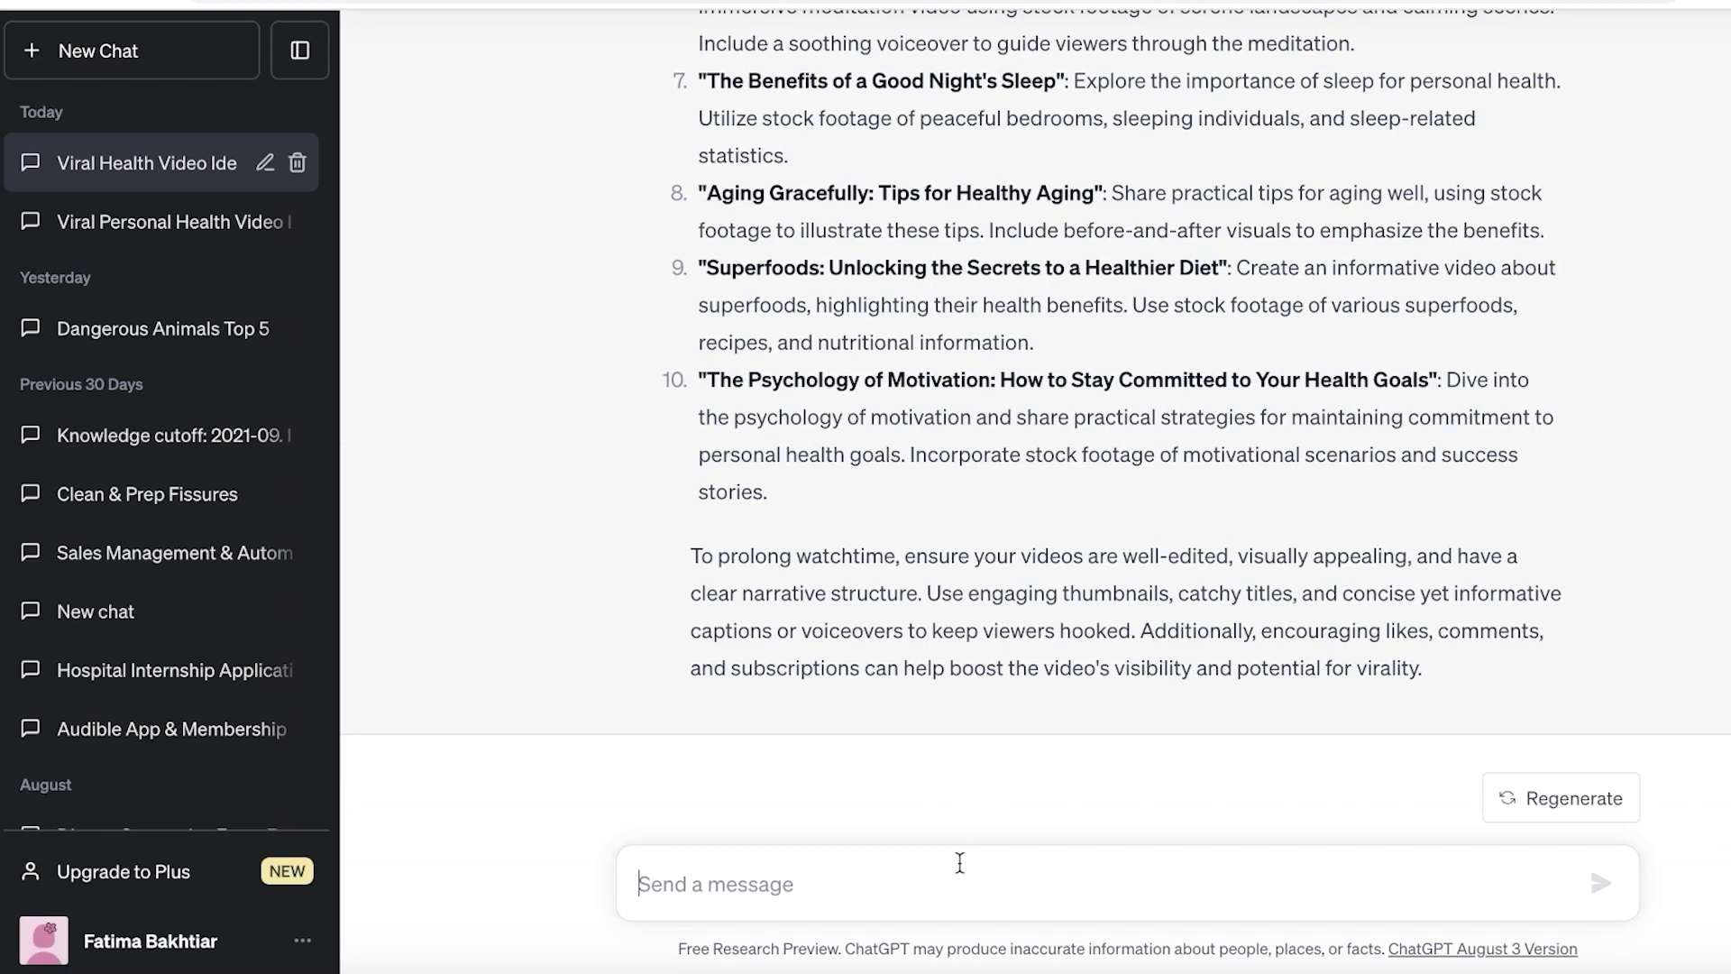
# Ask ChatGPT for '10 more' ideas and stop the reply after item 8
pyautogui.write('10 more')
pyautogui.press('Return')
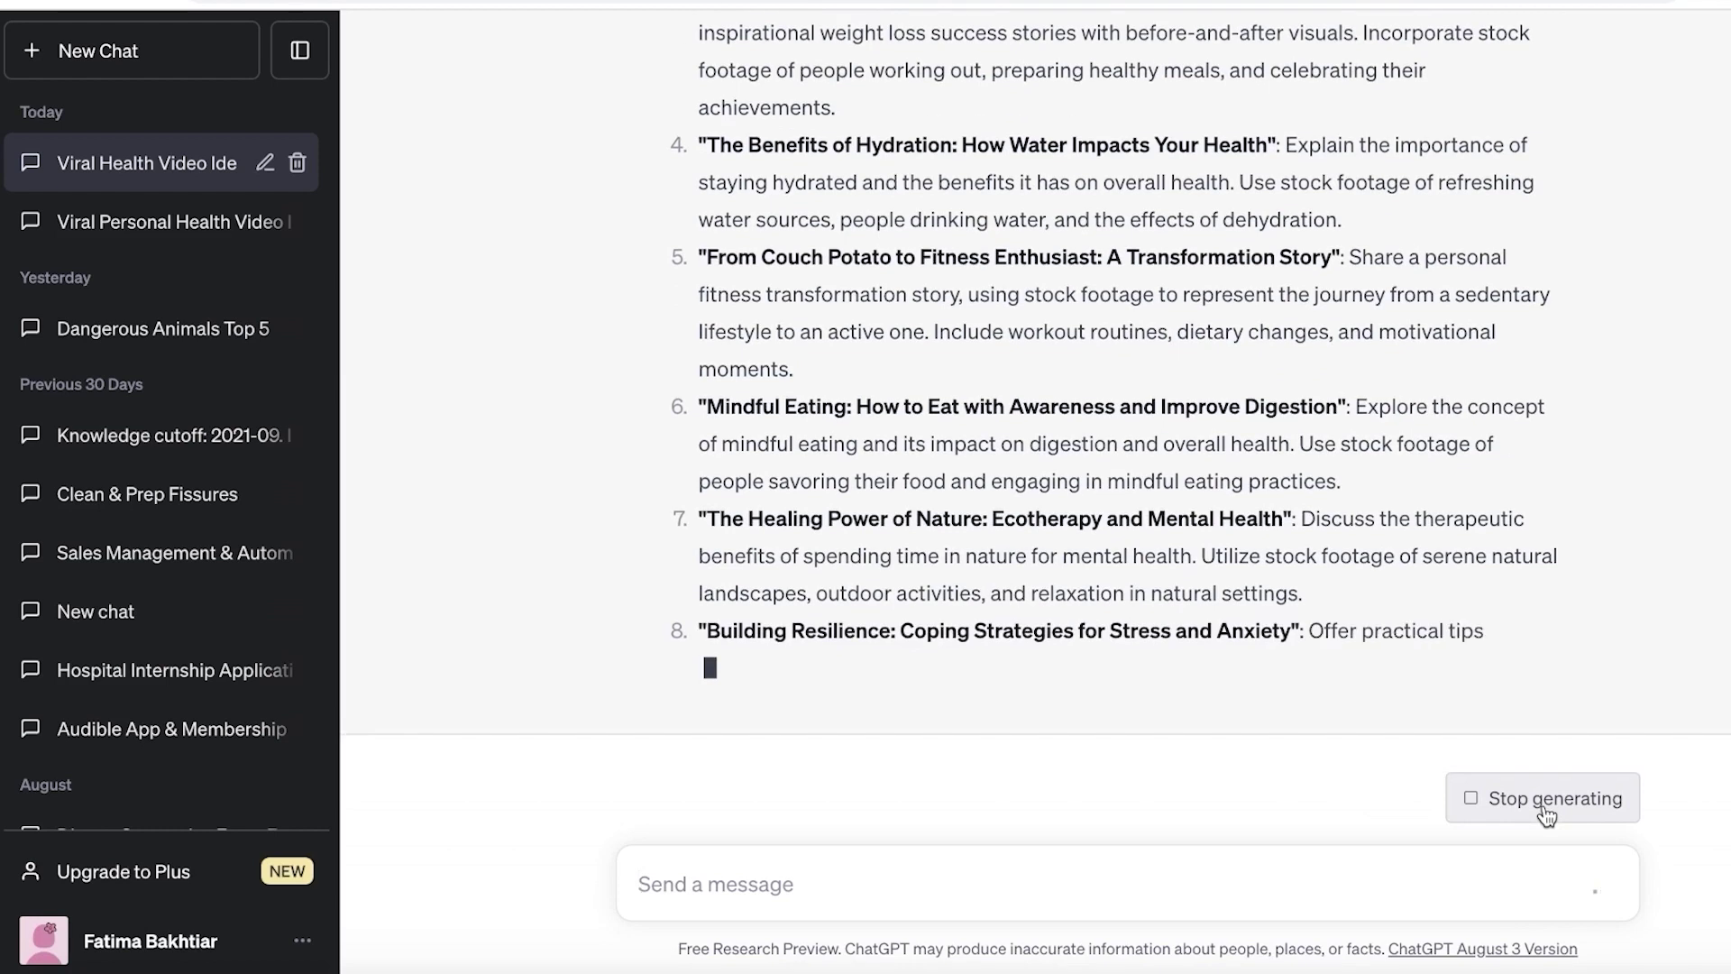
pyautogui.click(1544, 809)
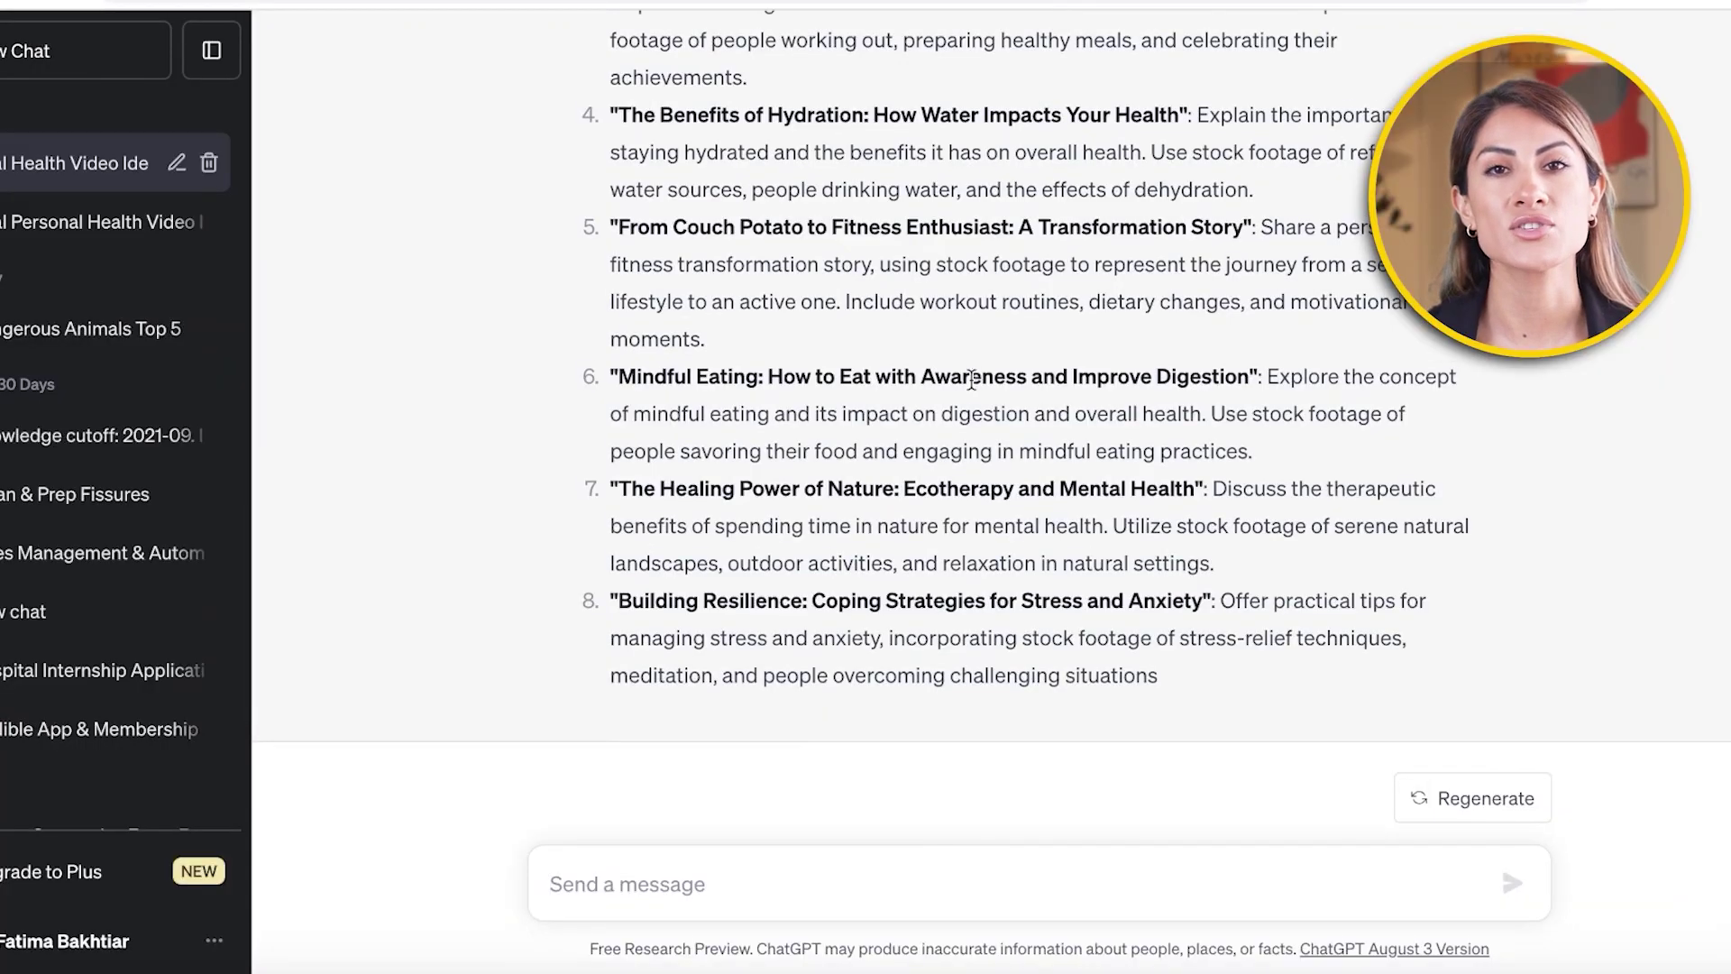
pyautogui.scroll(12, 996, 446)
pyautogui.scroll(-8, 996, 445)
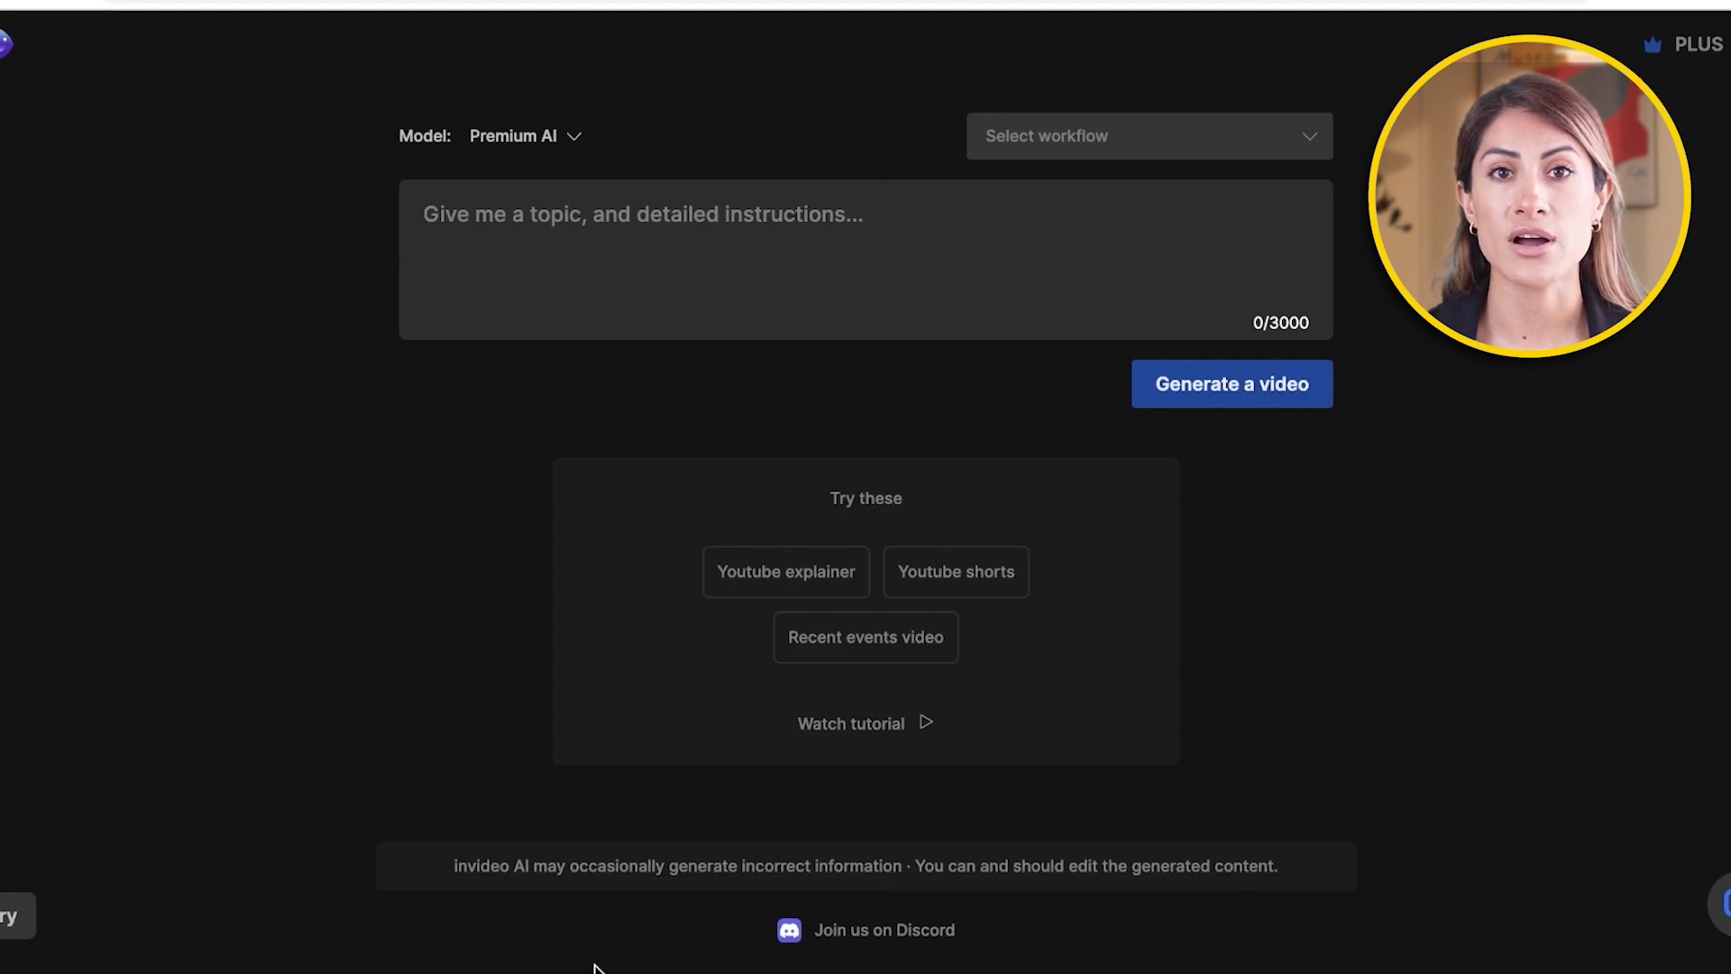
# Copy the 504-character daily-exercise brief from Notes into the invideo AI prompt box
pyautogui.click(534, 970)
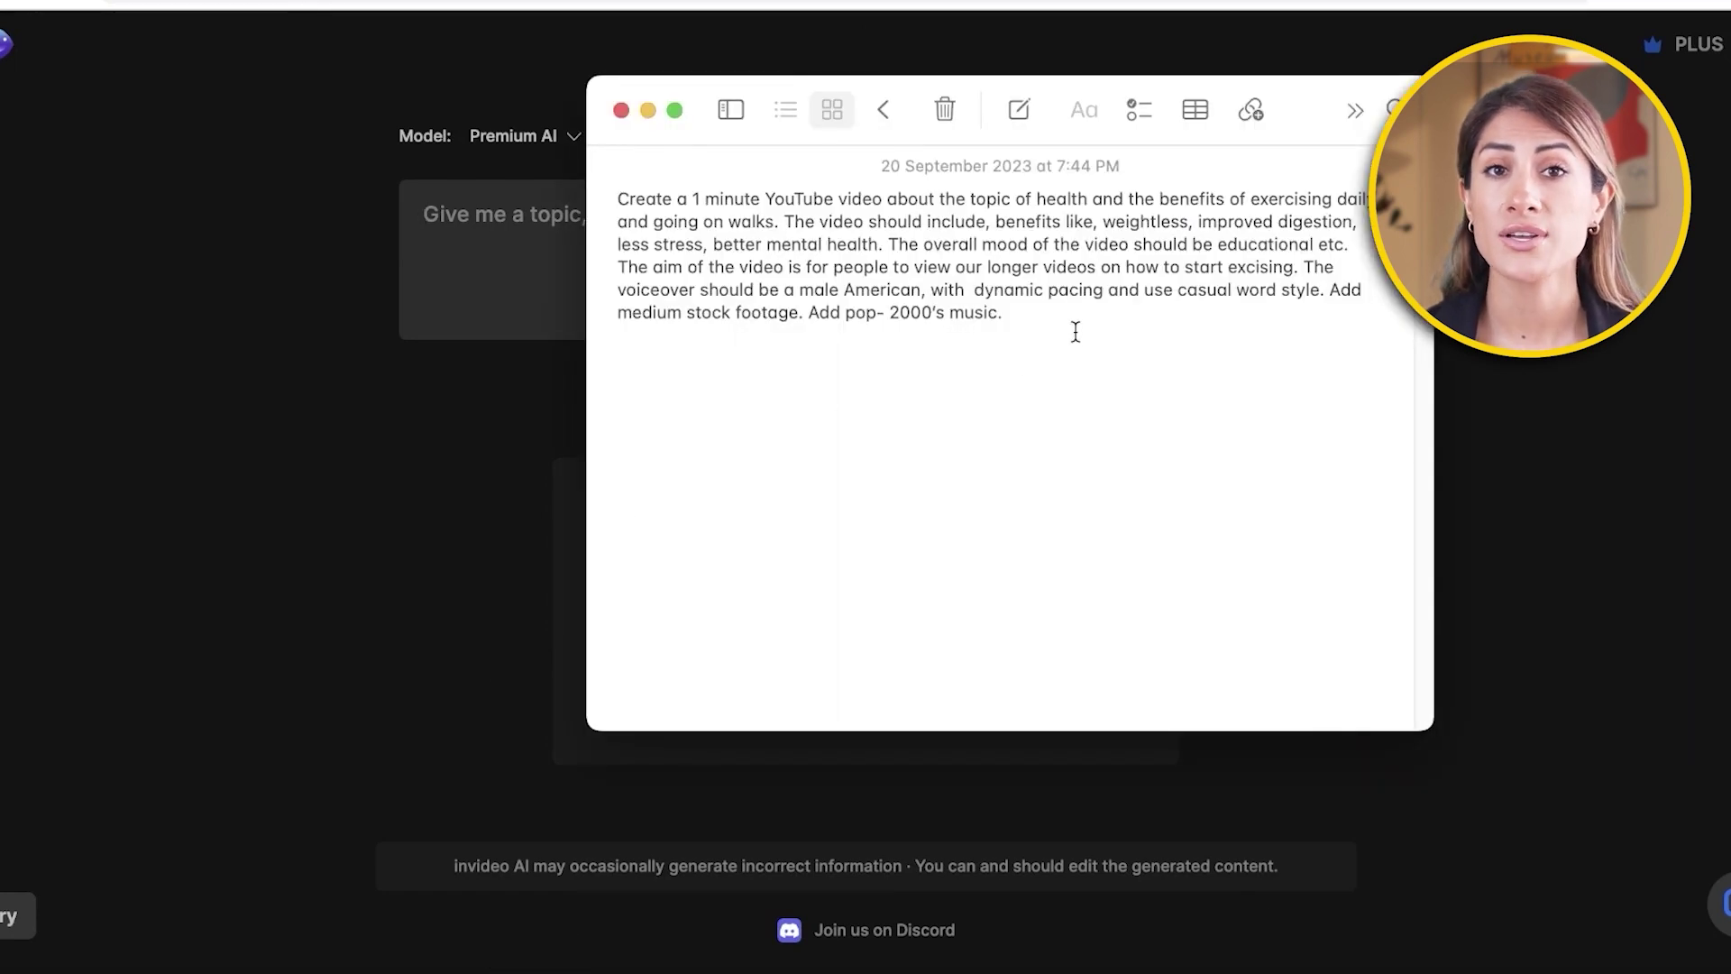
pyautogui.moveTo(1074, 332); pyautogui.dragTo(618, 149)
pyautogui.rightClick(658, 244)
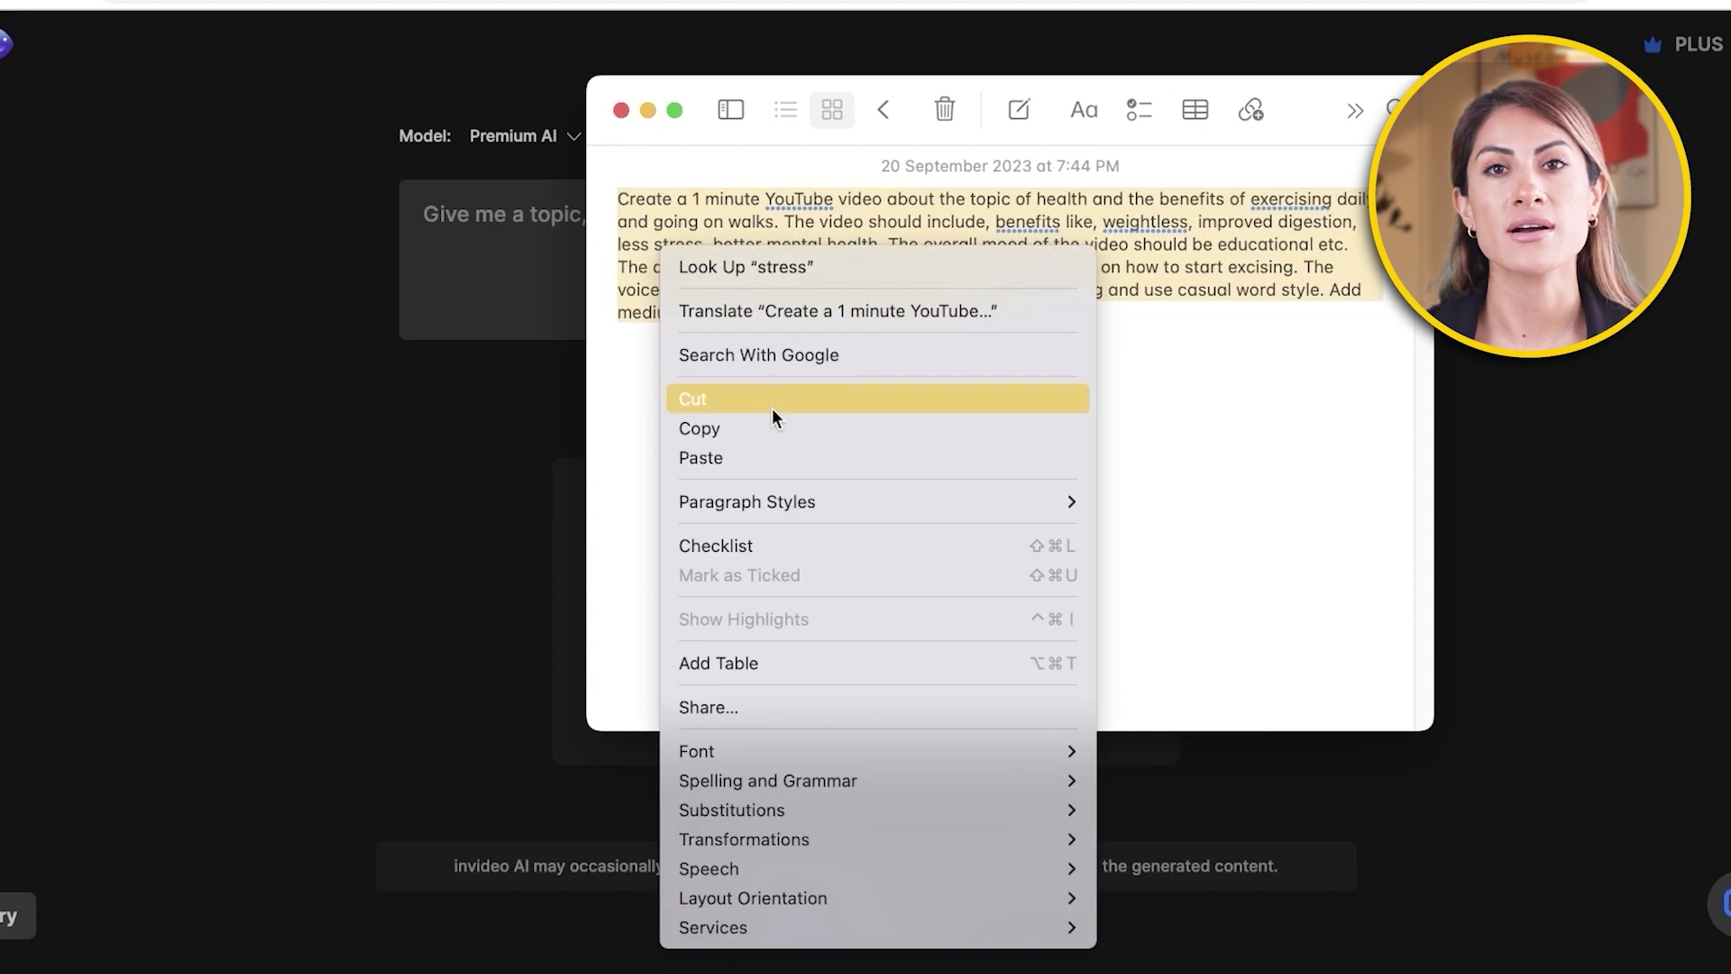
pyautogui.click(737, 429)
pyautogui.click(478, 254)
pyautogui.rightClick(471, 217)
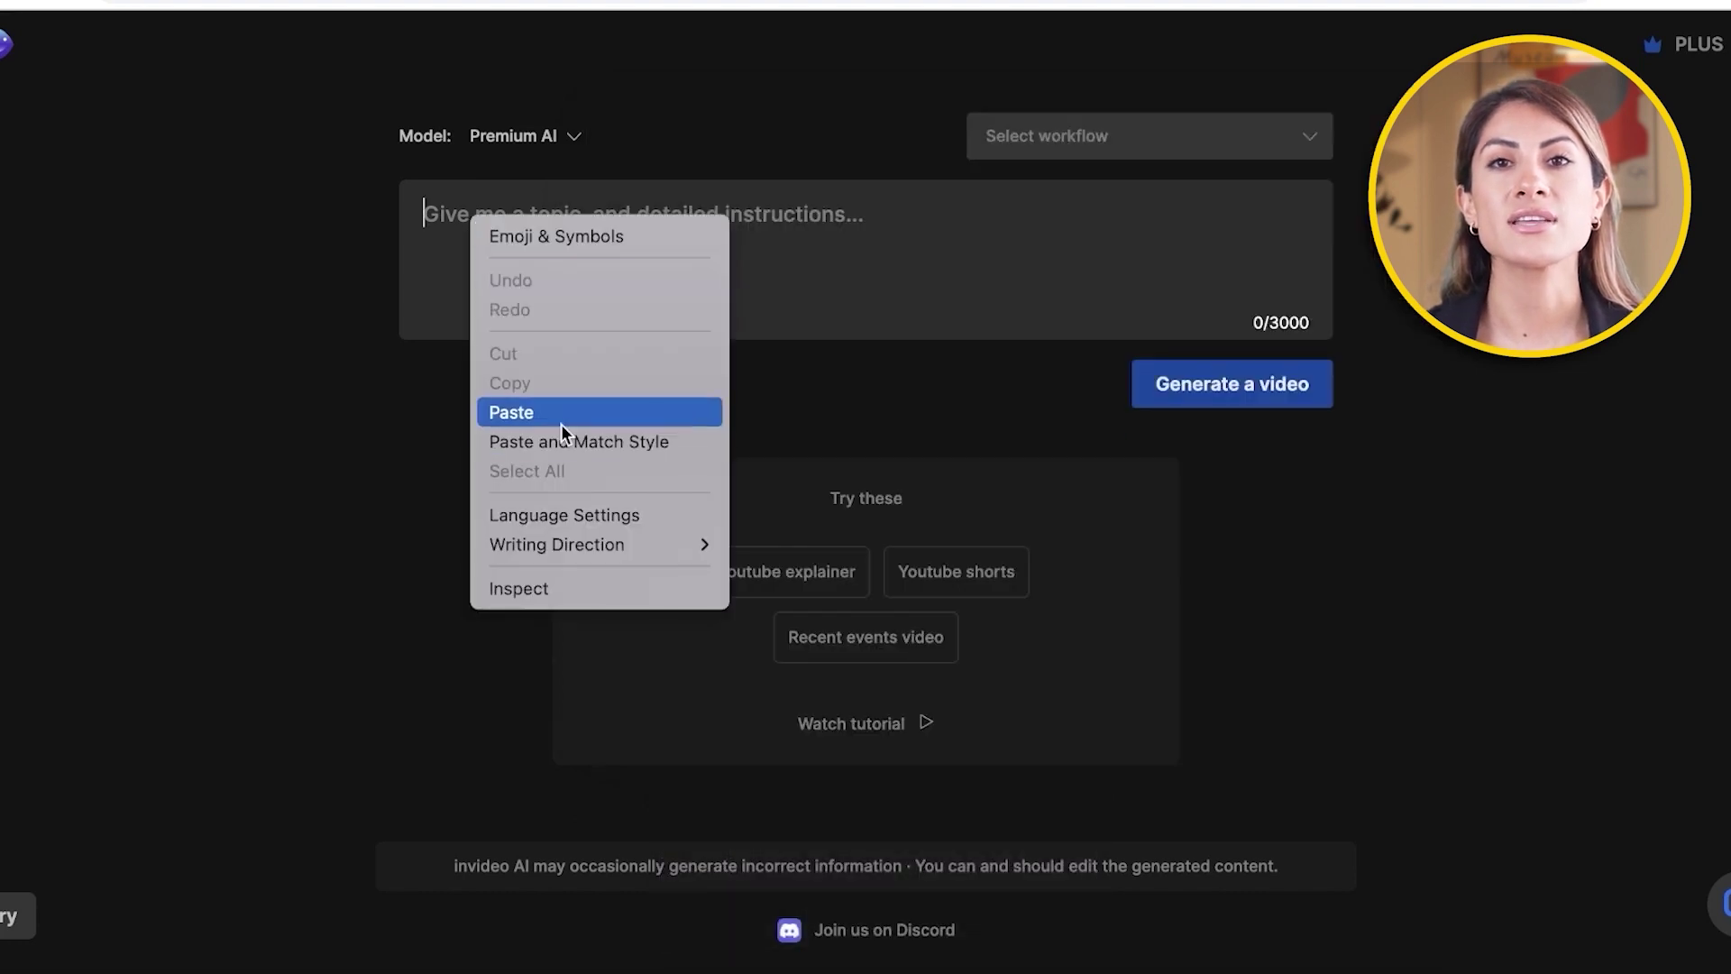
pyautogui.click(560, 420)
pyautogui.scroll(1, 816, 316)
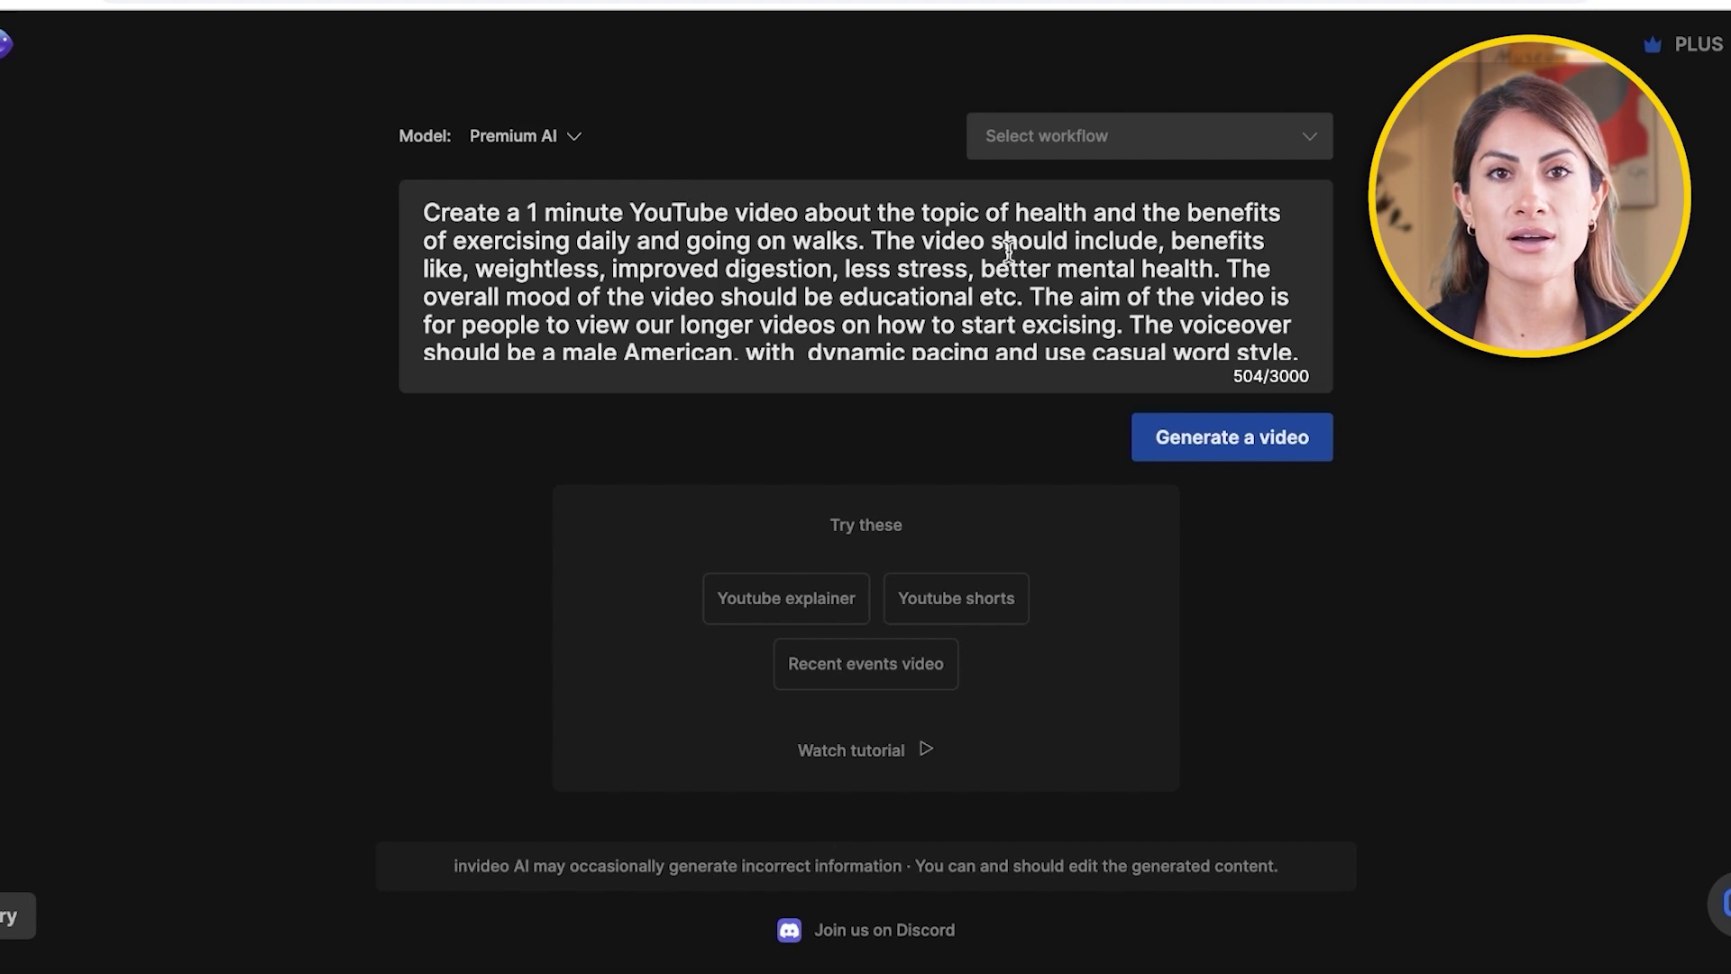
# Select the health and daily exercise topic phrase in the invideo prompt
pyautogui.moveTo(1000, 214); pyautogui.dragTo(1051, 221)
pyautogui.doubleClick(1050, 217)
pyautogui.click(909, 193)
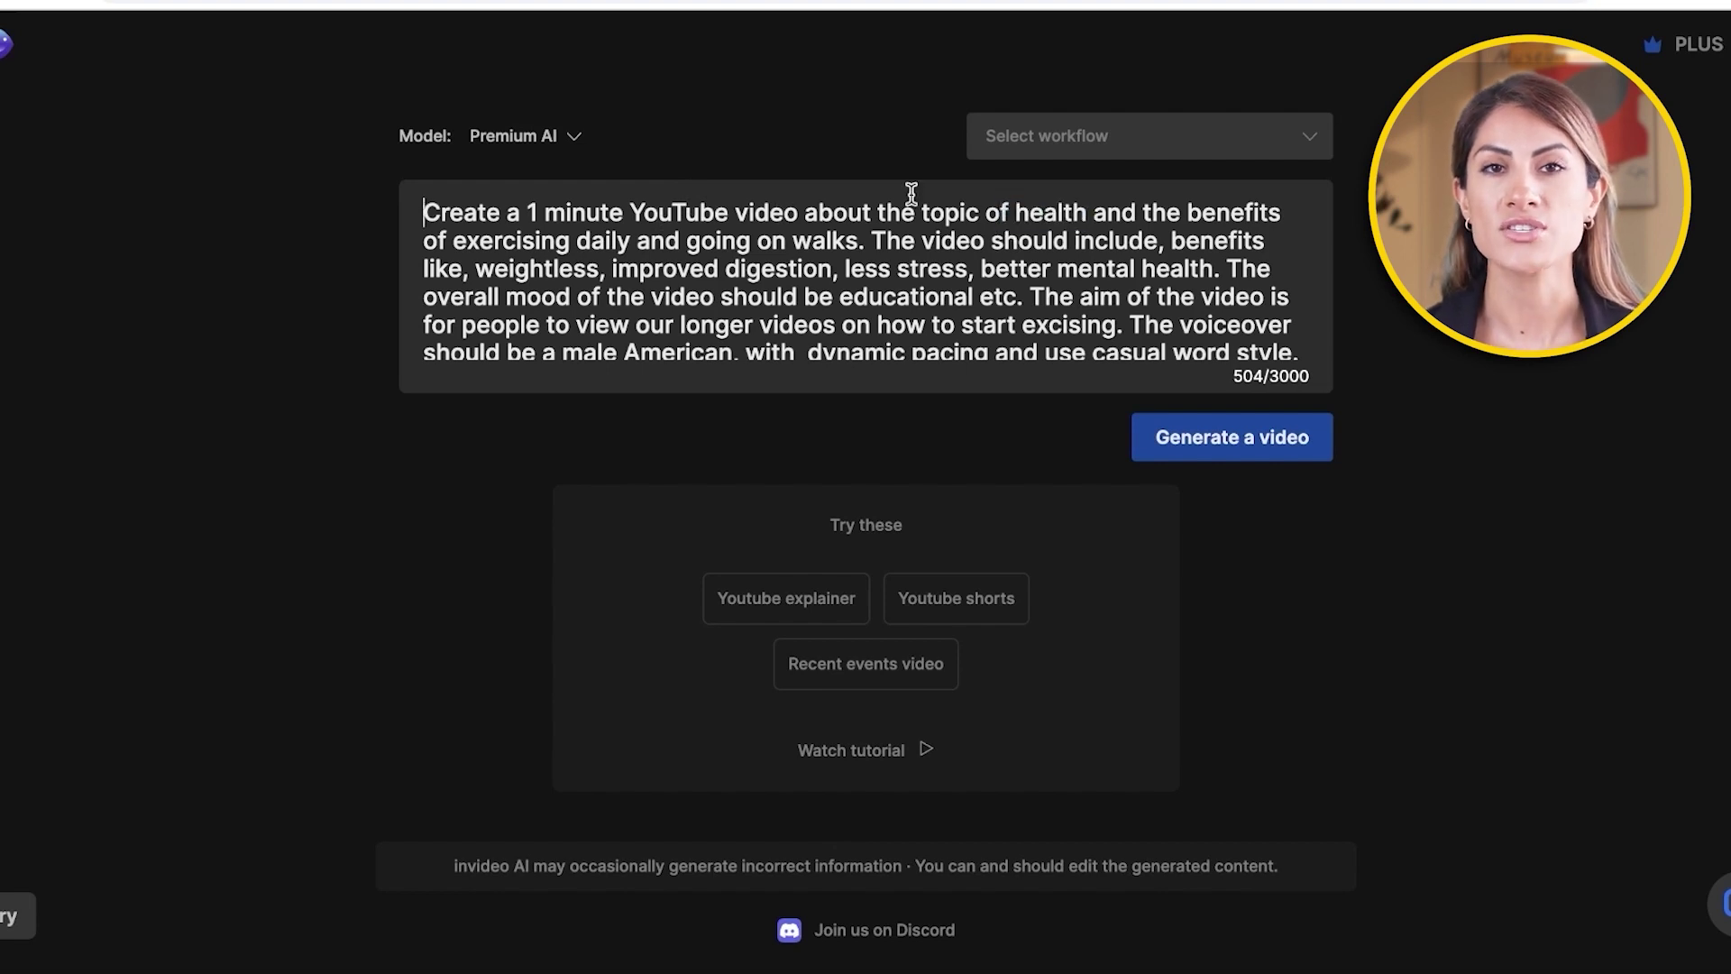
pyautogui.moveTo(912, 217)
pyautogui.mouseDown()
pyautogui.moveTo(1075, 235)
pyautogui.moveTo(1145, 217)
pyautogui.moveTo(1003, 240)
pyautogui.mouseUp()
pyautogui.click(659, 217)
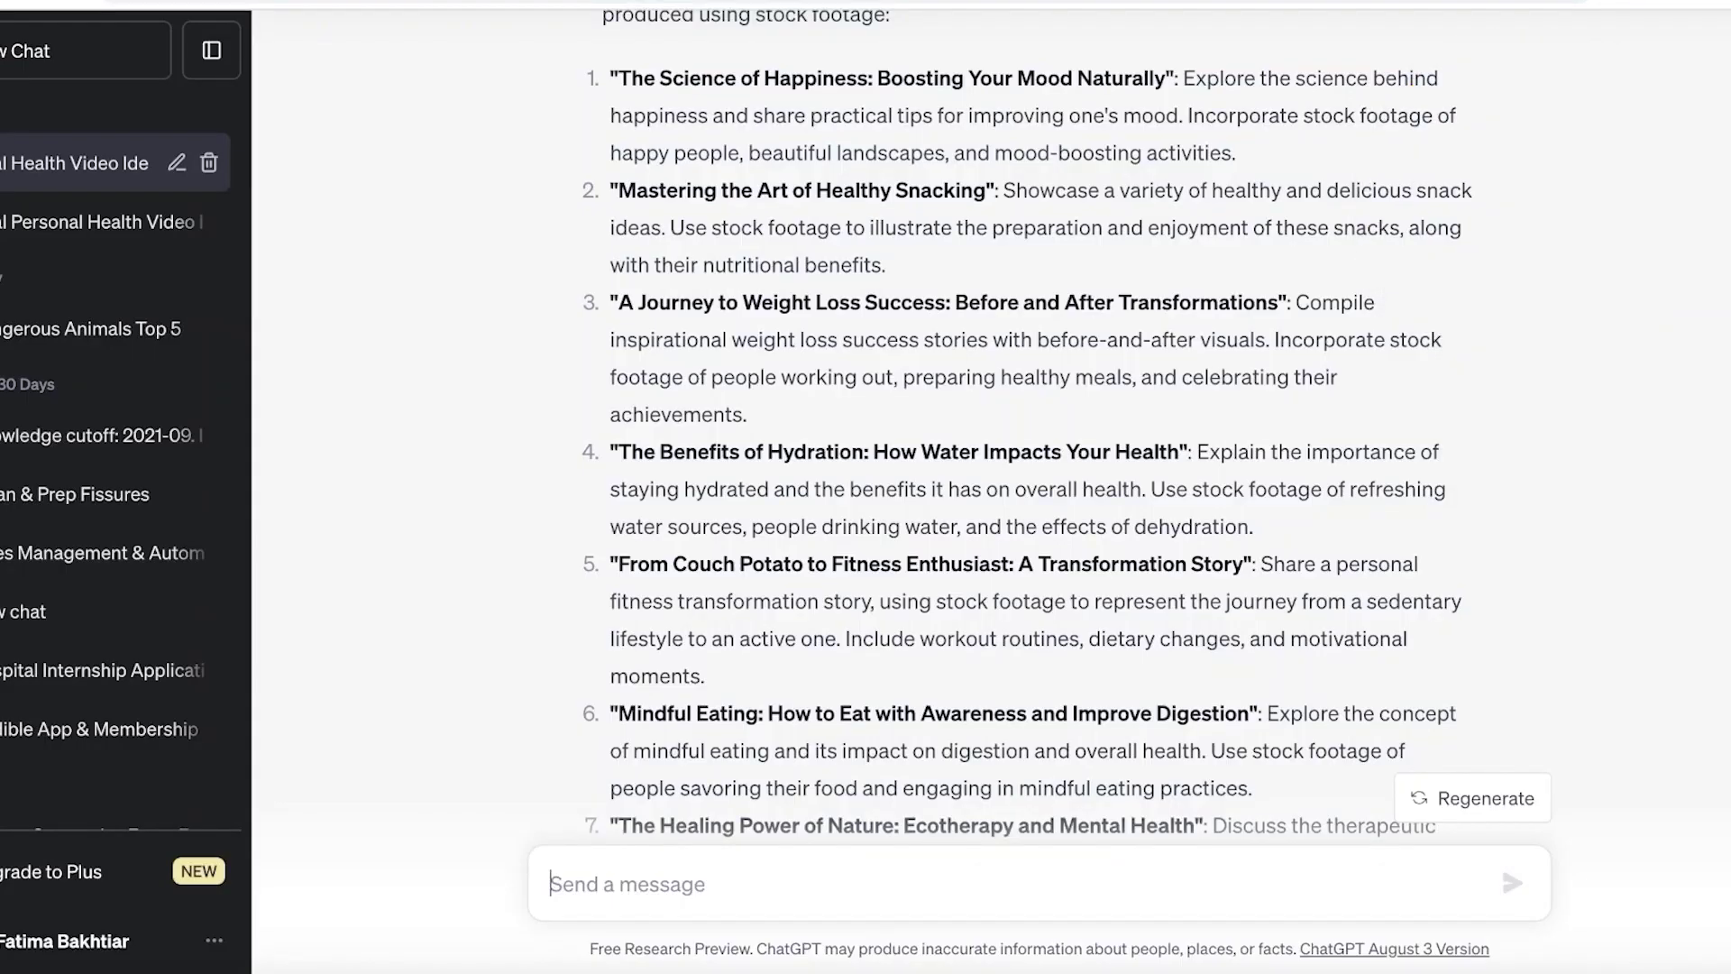
pyautogui.scroll(7, 1004, 300)
pyautogui.scroll(-4, 1005, 299)
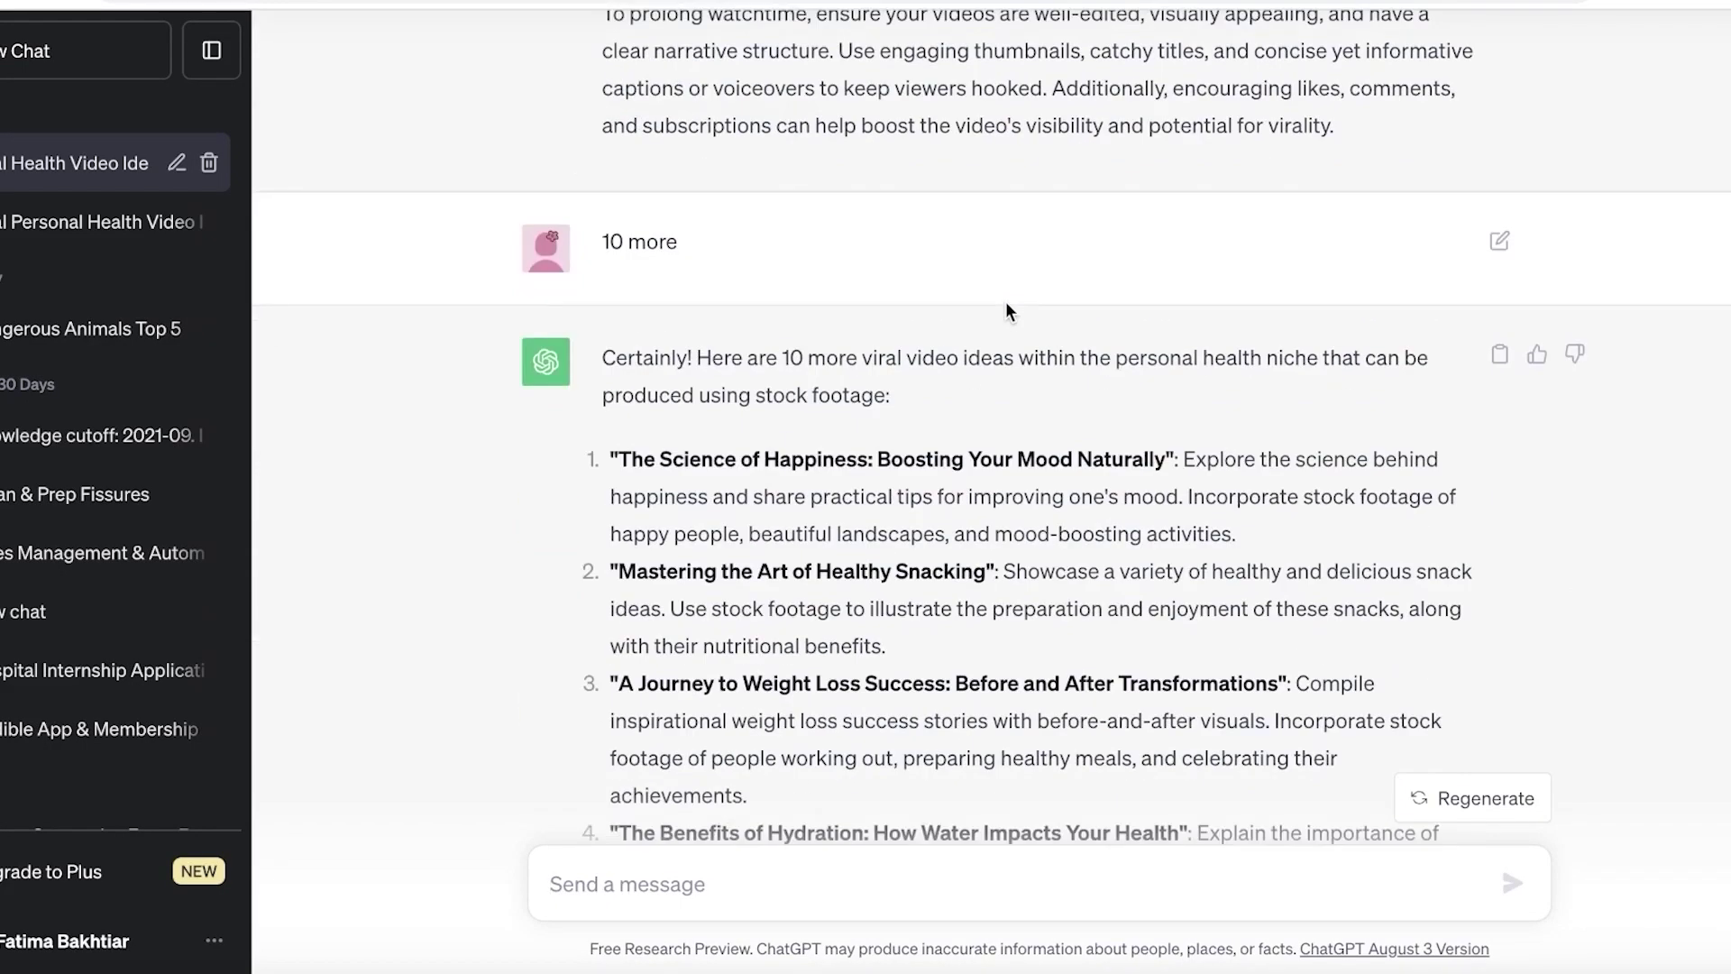
pyautogui.scroll(10, 1006, 305)
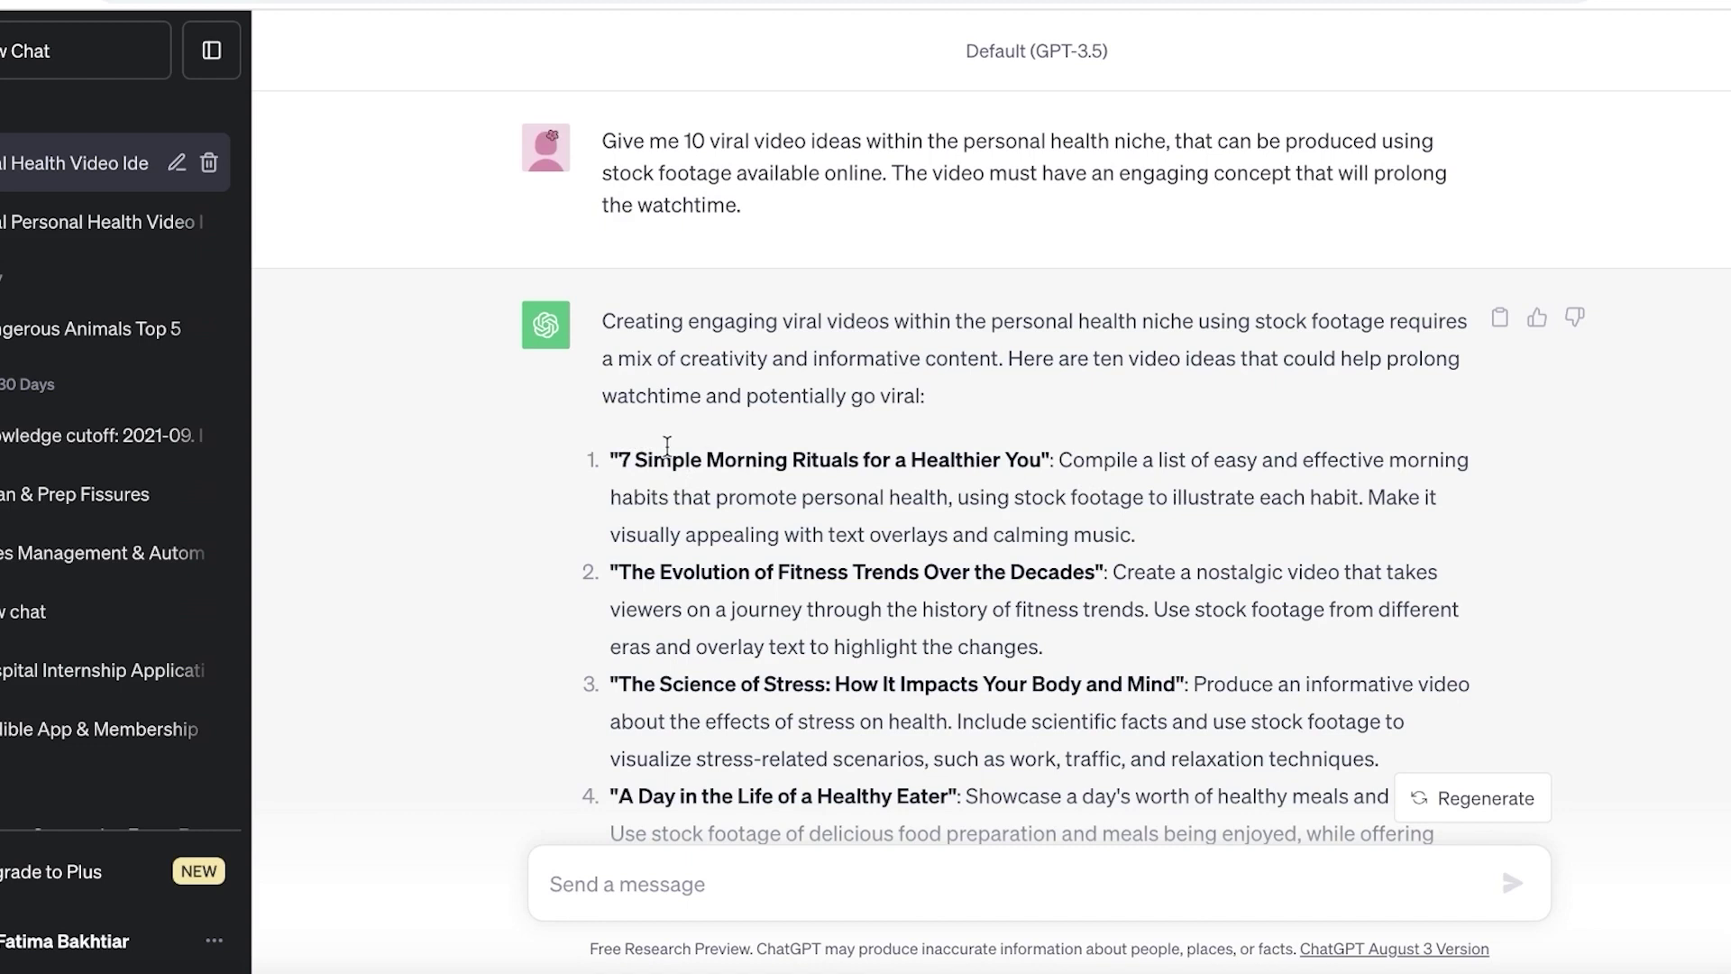
# Copy '7 Simple Morning Rituals for a Healthier You' from ChatGPT and paste it over the topic
pyautogui.moveTo(618, 458); pyautogui.dragTo(1048, 460)
pyautogui.press('super+c')
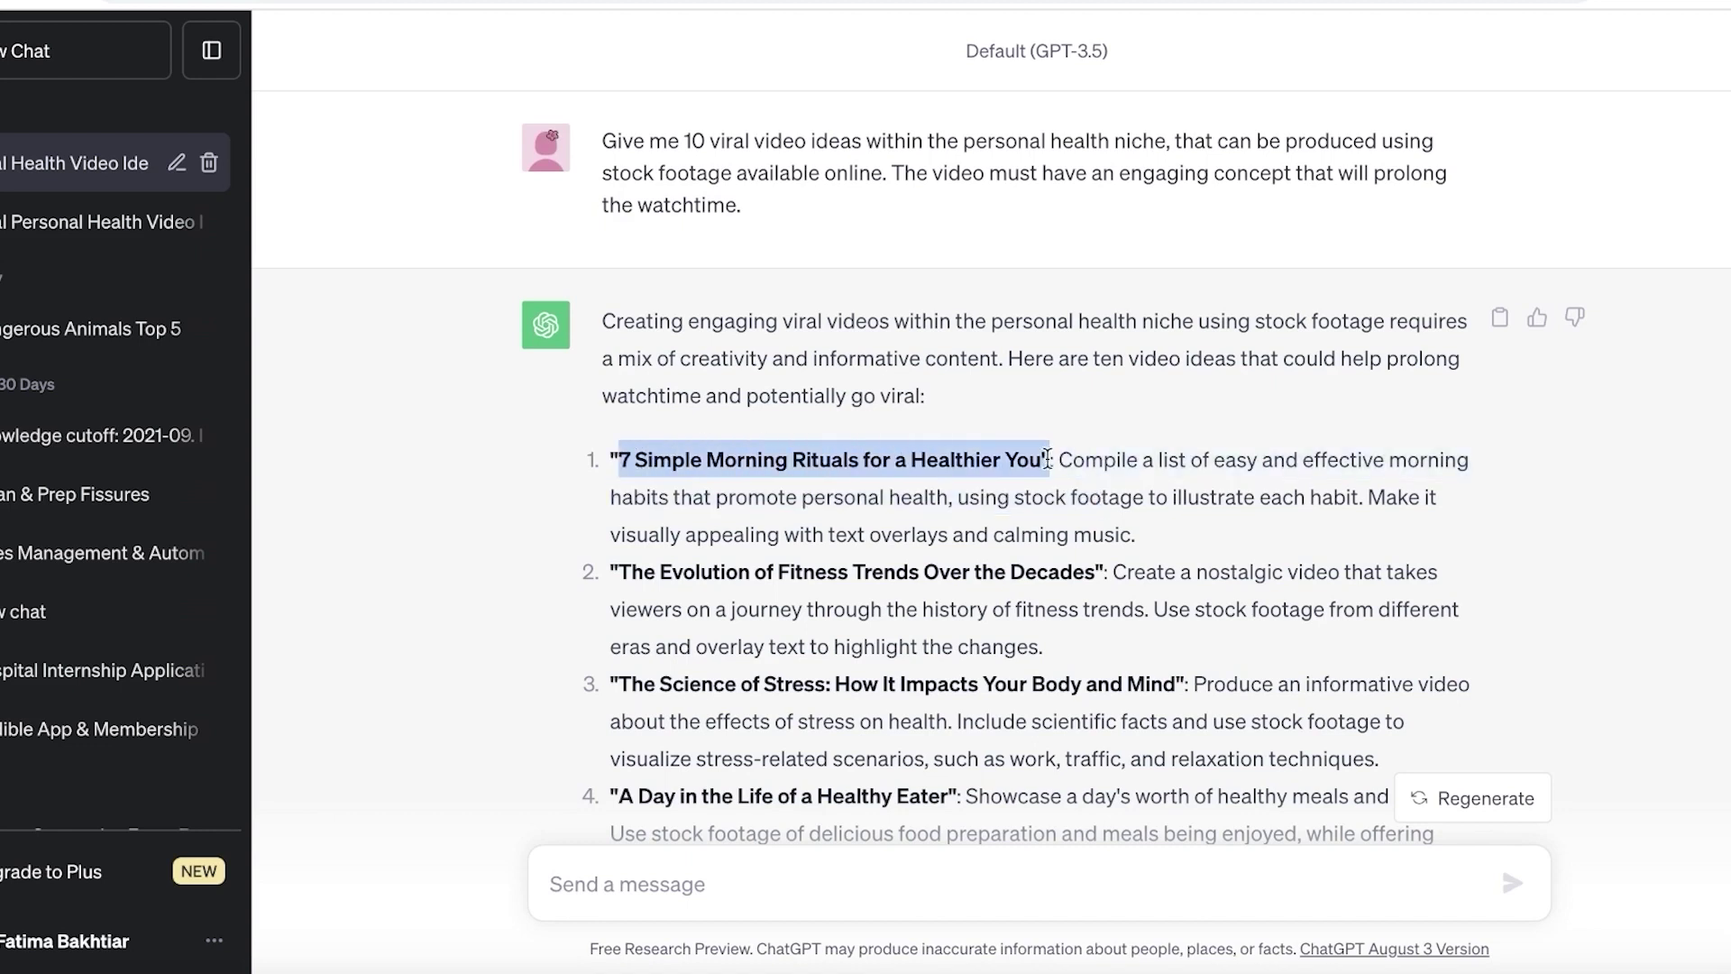
pyautogui.rightClick(1048, 459)
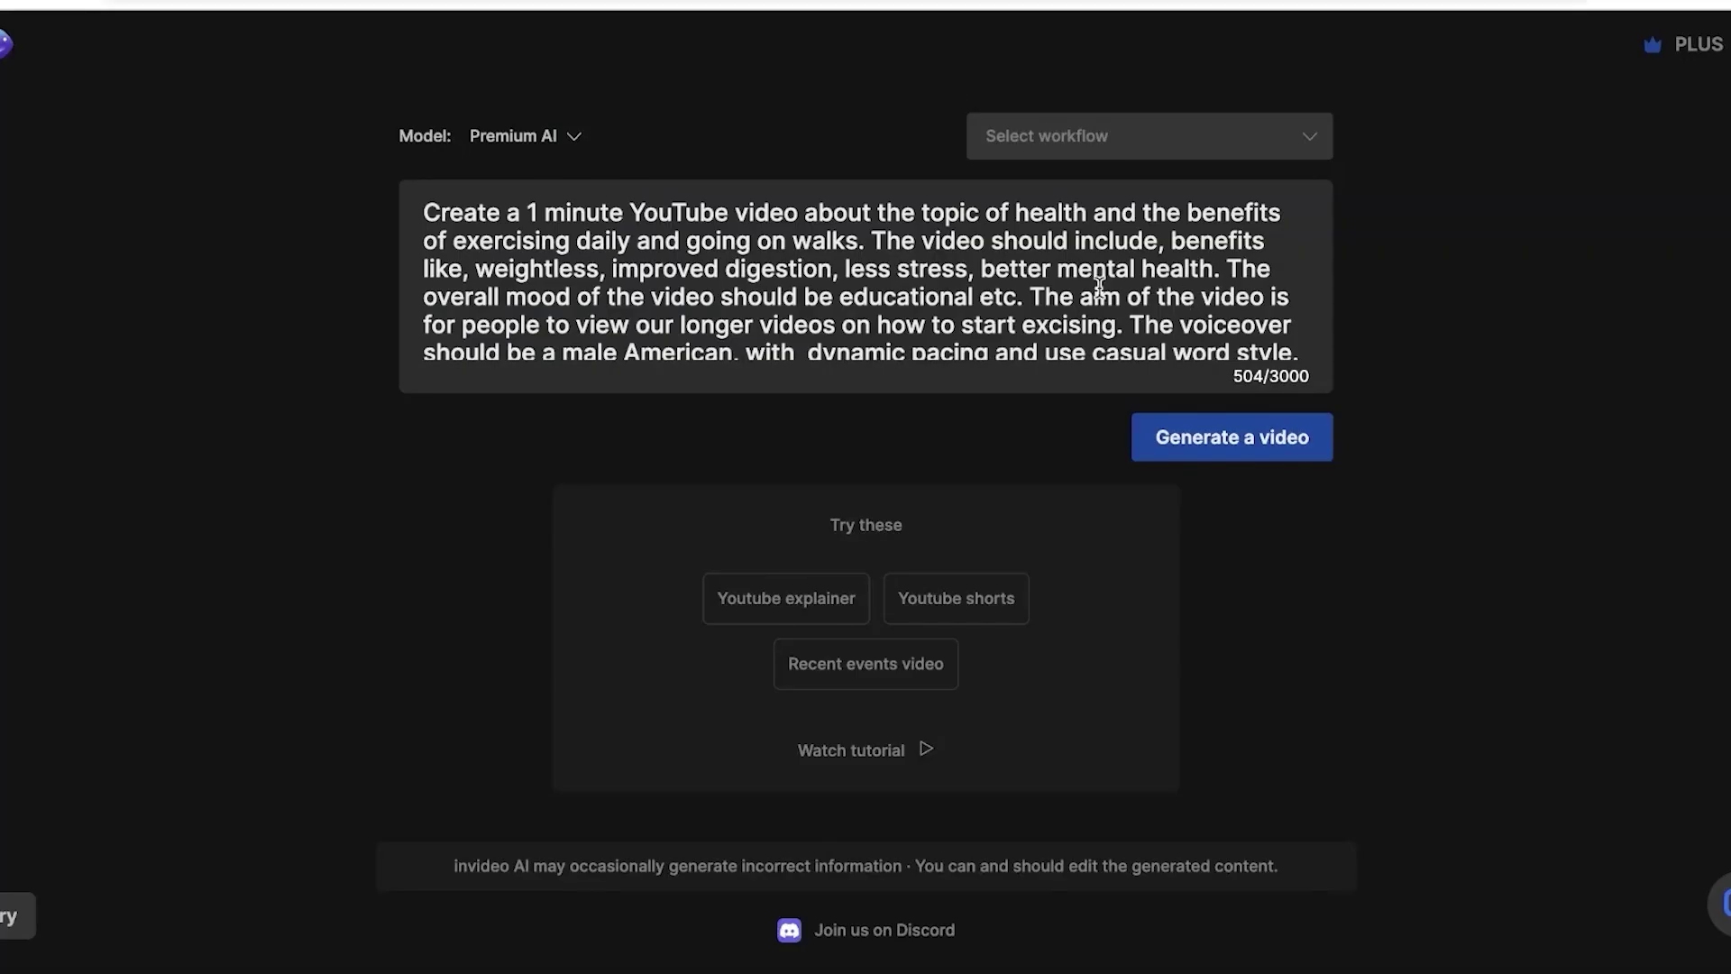
pyautogui.moveTo(1016, 213)
pyautogui.mouseDown()
pyautogui.moveTo(874, 213)
pyautogui.moveTo(884, 268)
pyautogui.moveTo(859, 240)
pyautogui.mouseUp()
pyautogui.rightClick(860, 253)
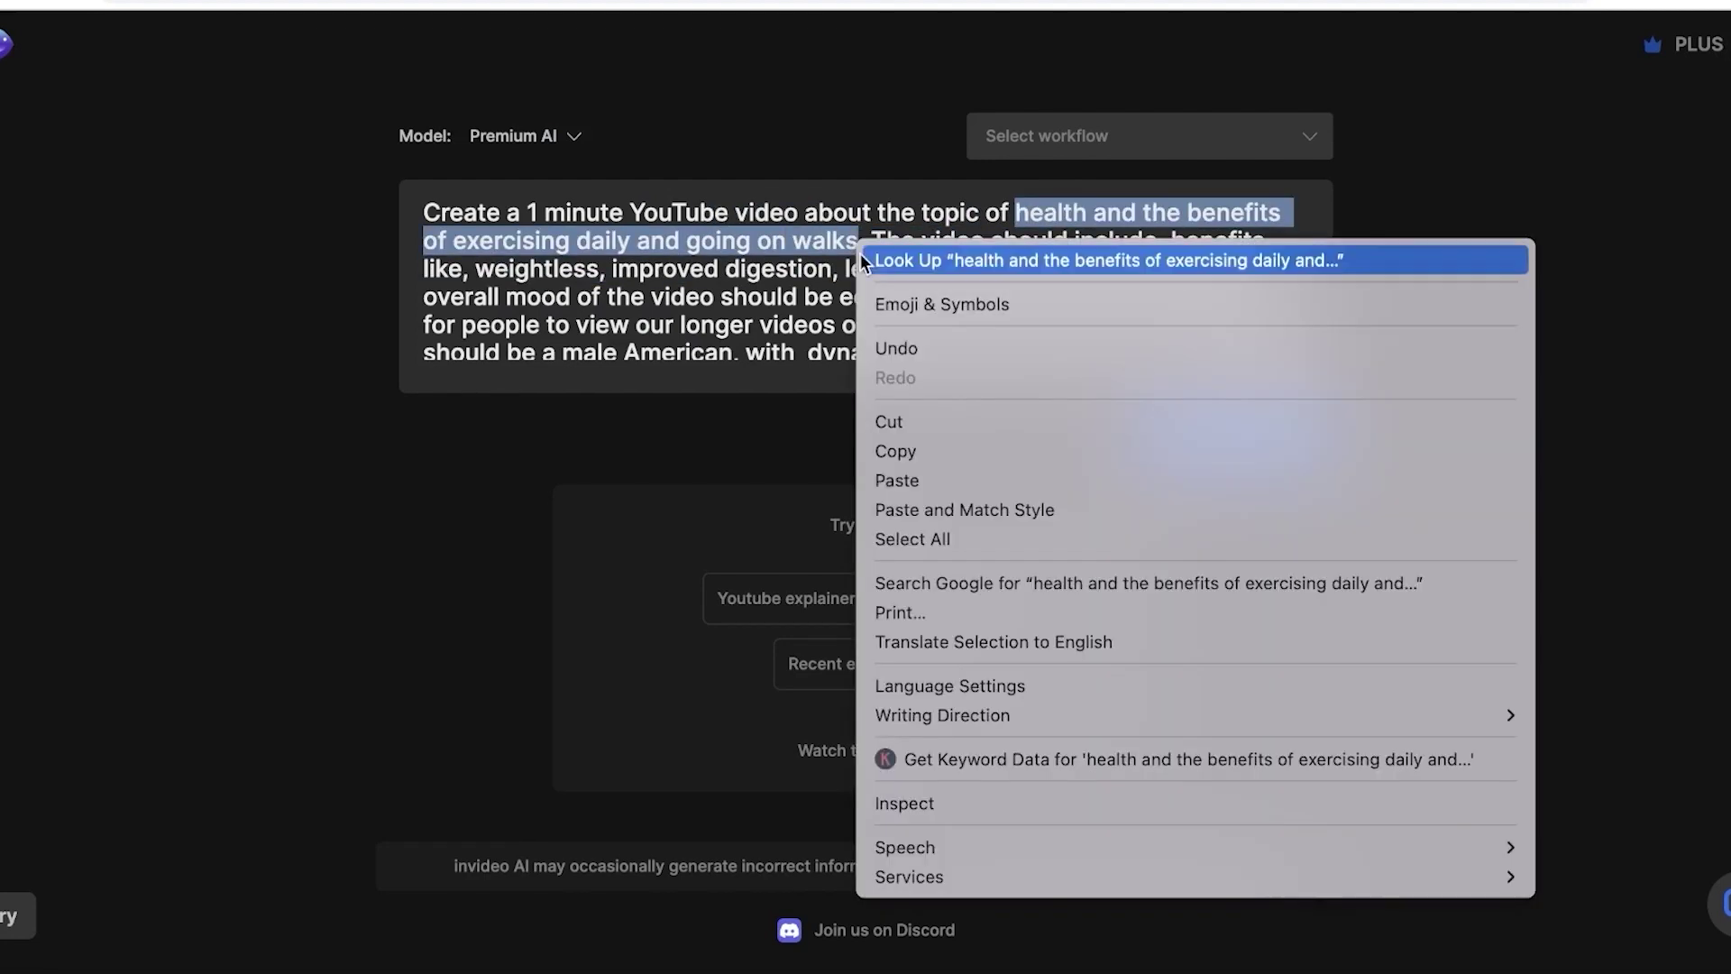
pyautogui.click(927, 476)
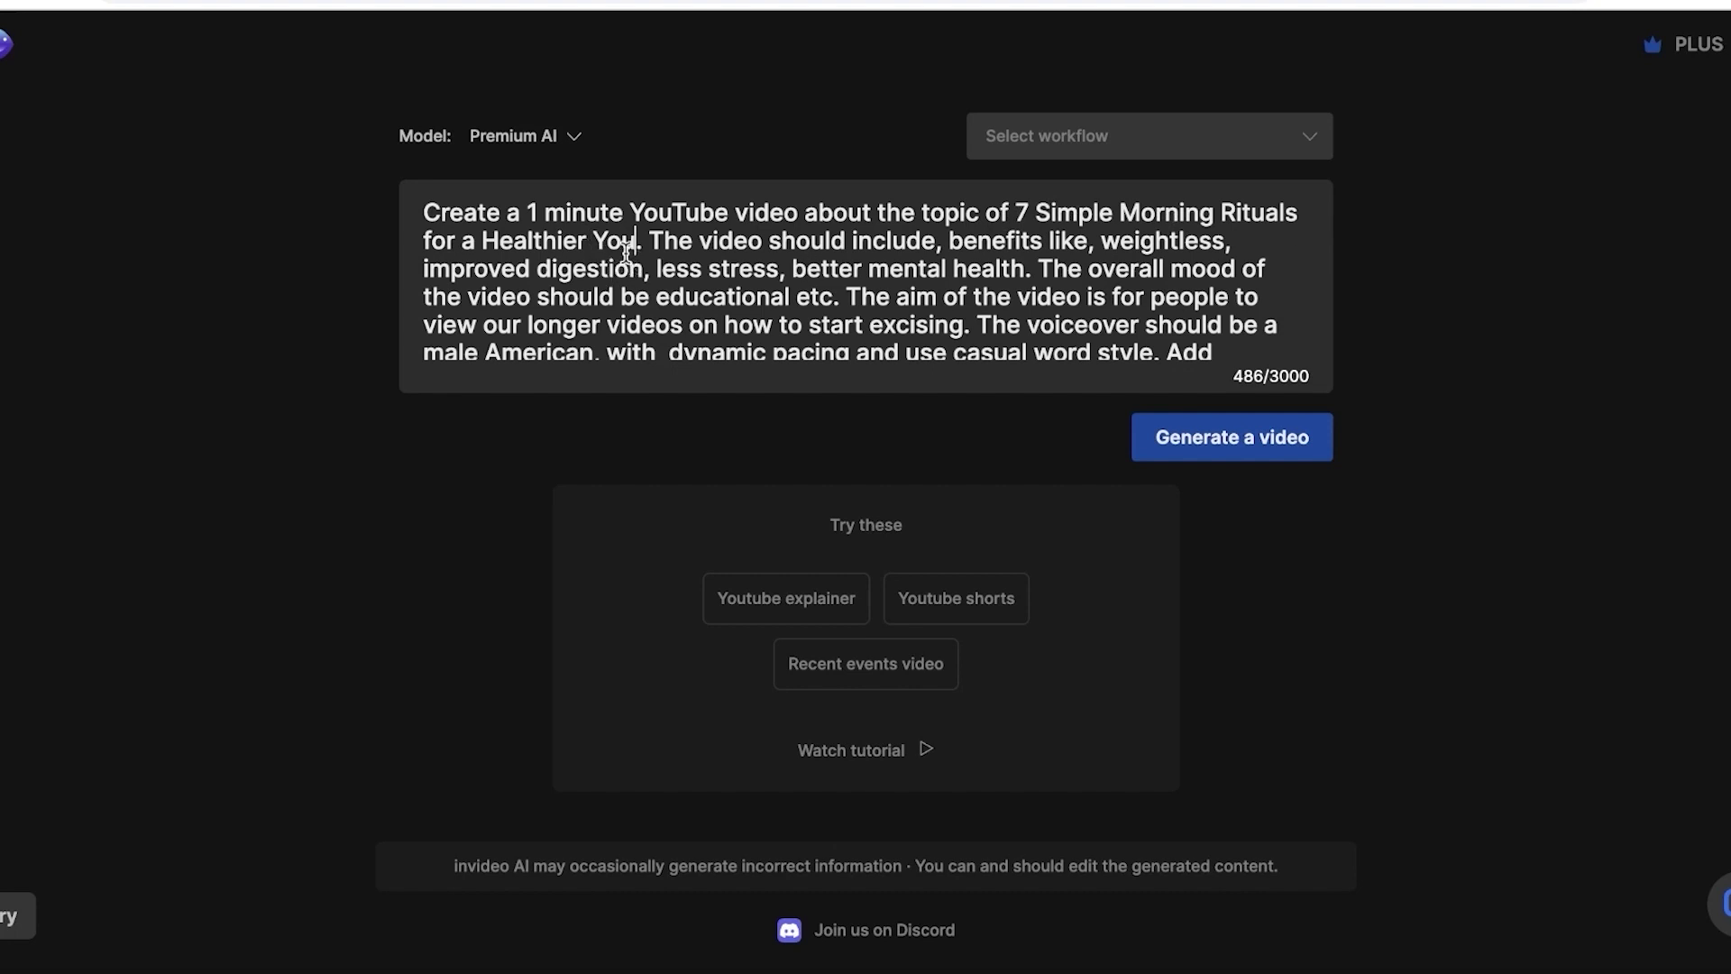
# Add ', make sure these are easy and simple rituals' and 'by doing these rituals' to the prompt
pyautogui.write('make')
pyautogui.press('BackSpace')
pyautogui.press('BackSpace')
pyautogui.press('BackSpace')
pyautogui.press('BackSpace')
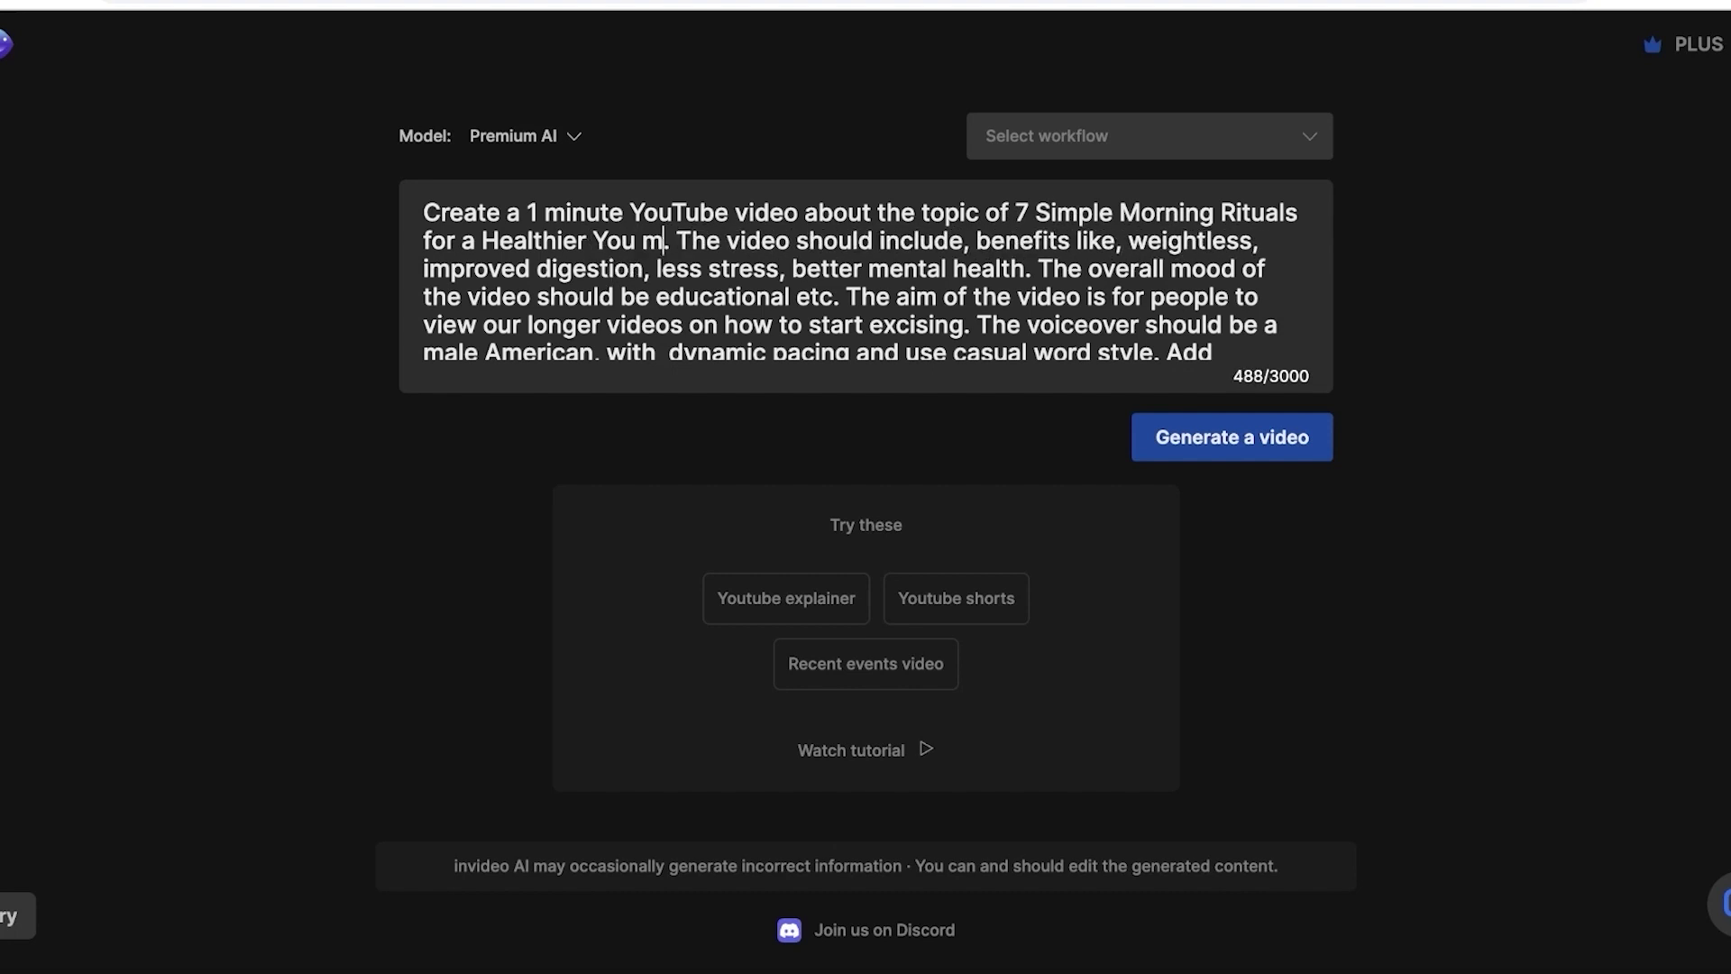
pyautogui.press('BackSpace')
pyautogui.write(',')
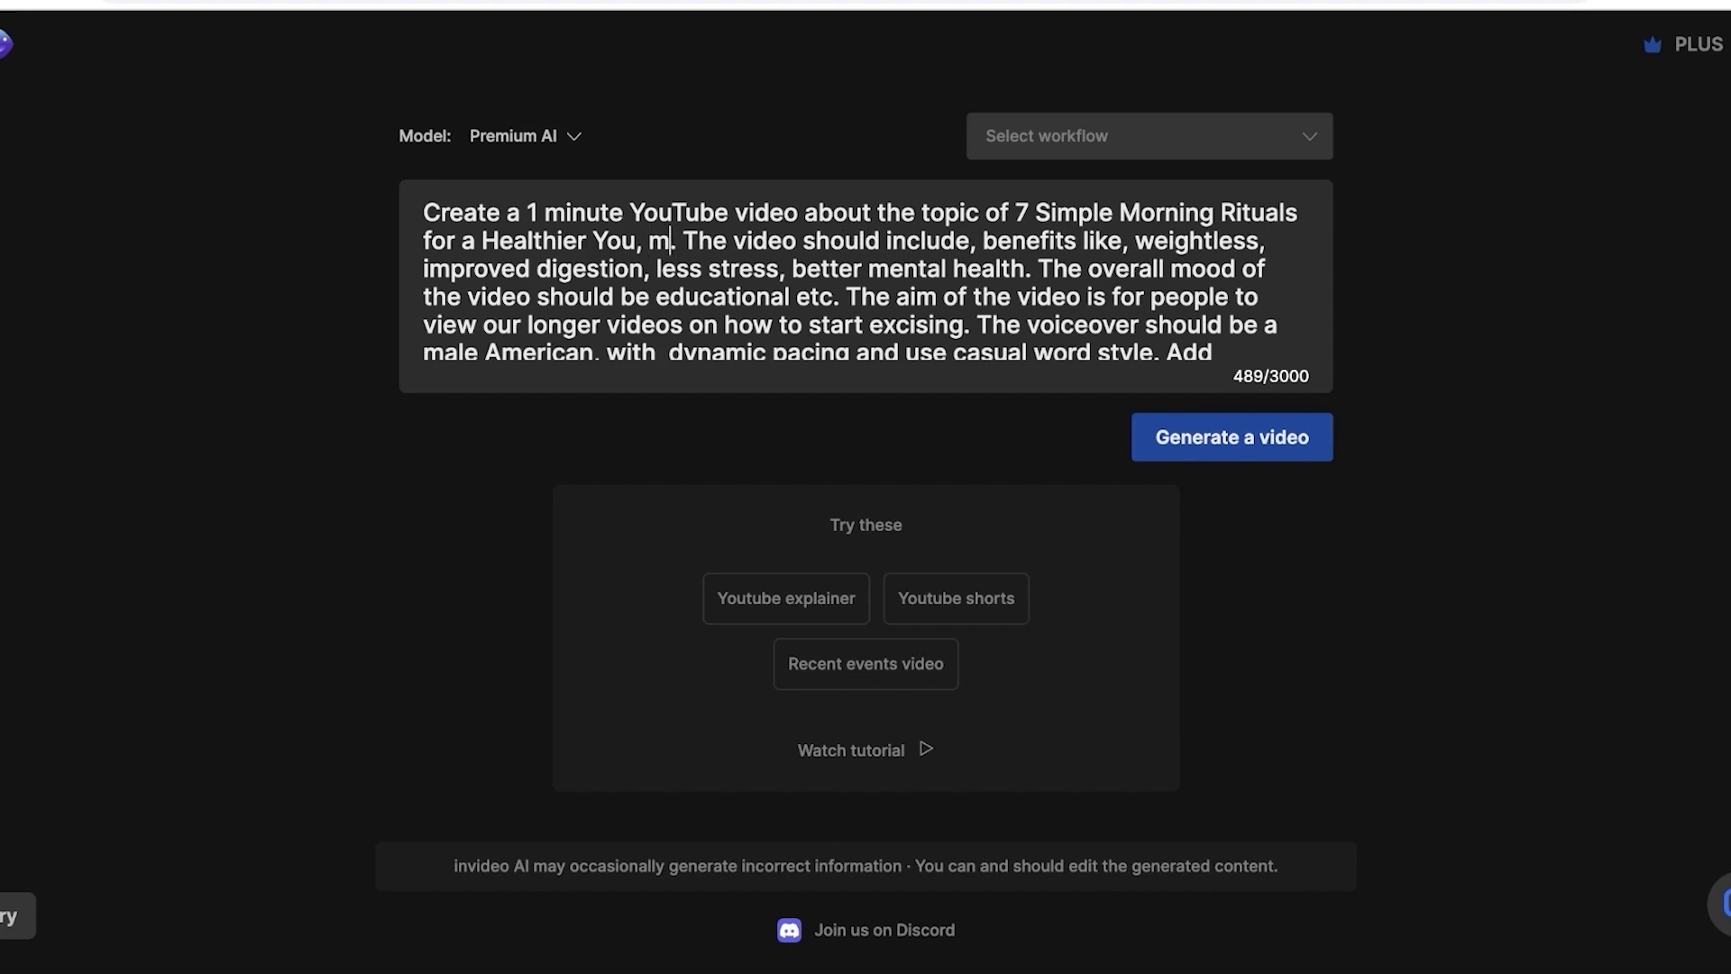
pyautogui.write(' make sure these are easy and simple rituals. The video')
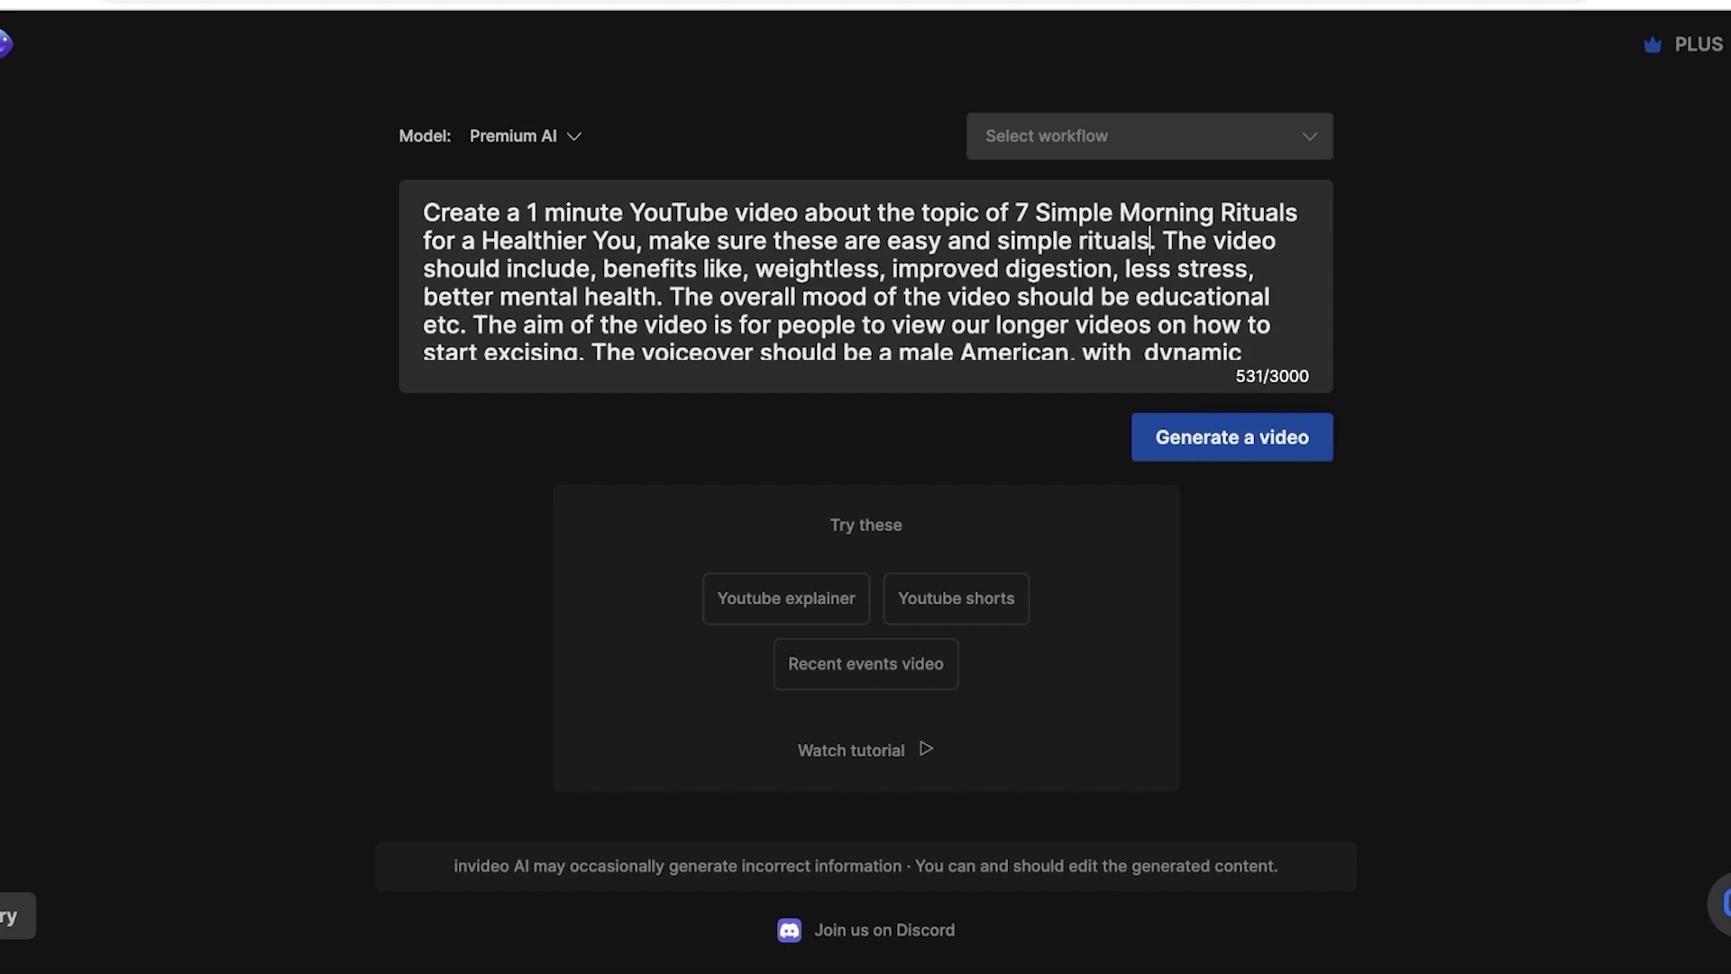
pyautogui.click(1233, 242)
pyautogui.write('by doing these rituals')
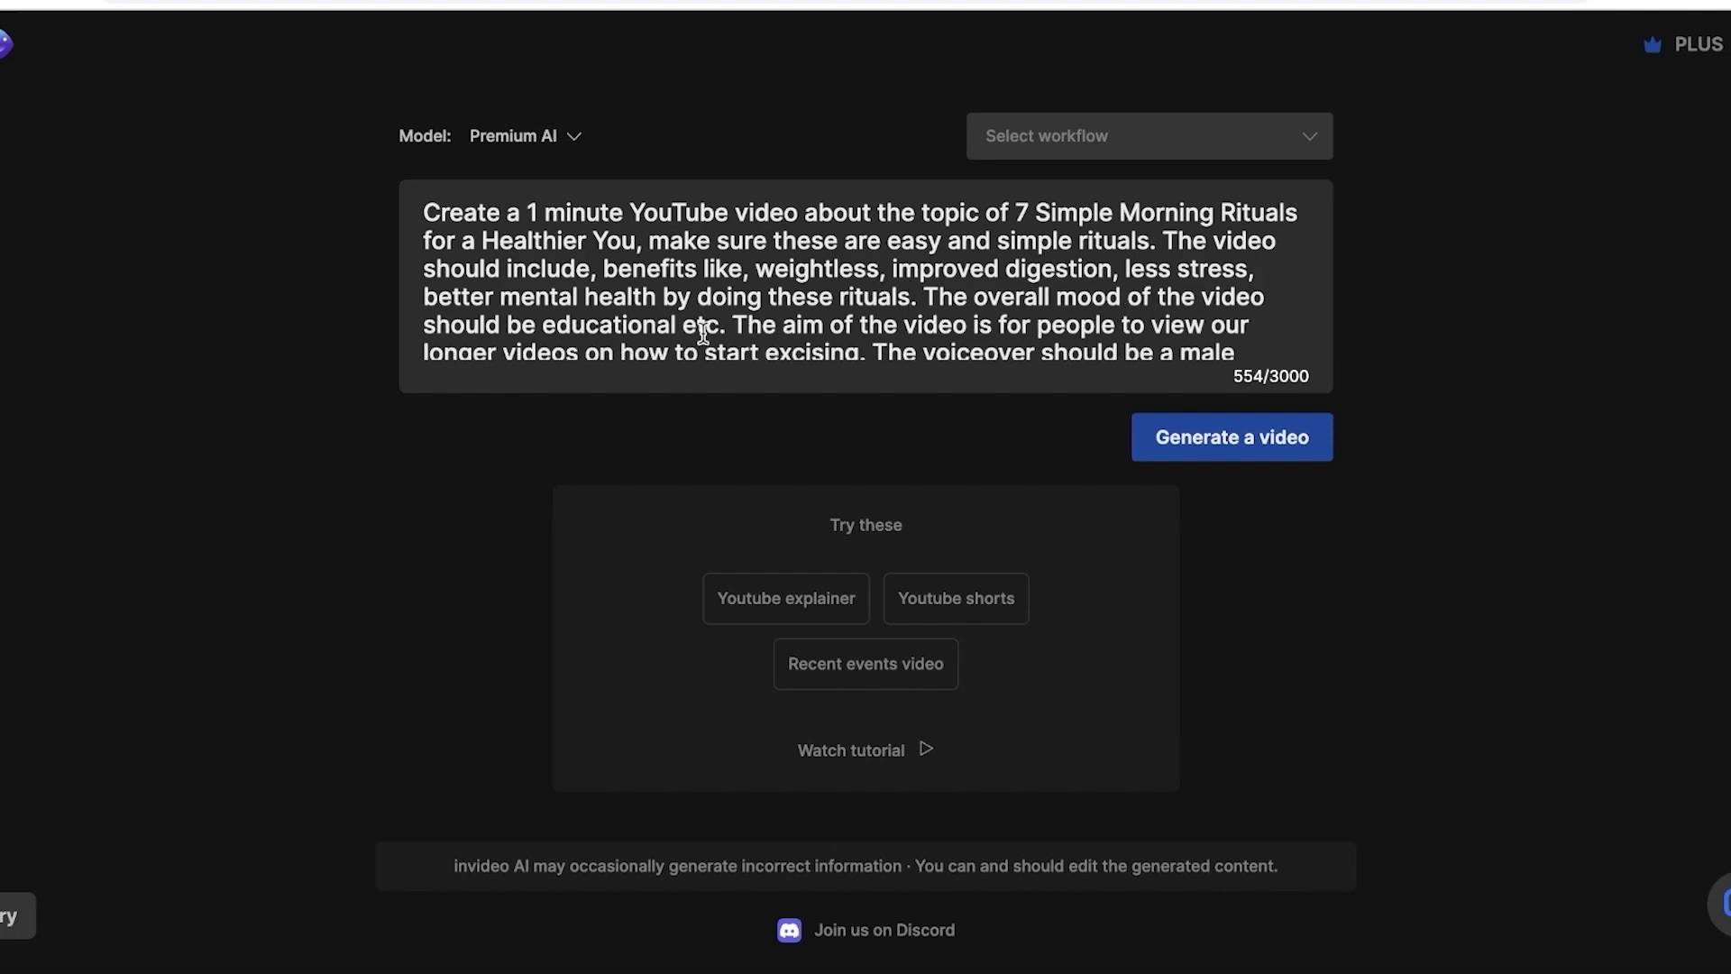
# Delete 'etc.' from the prompt, ending the sentence with a period
pyautogui.moveTo(721, 324); pyautogui.dragTo(697, 323)
pyautogui.press('BackSpace')
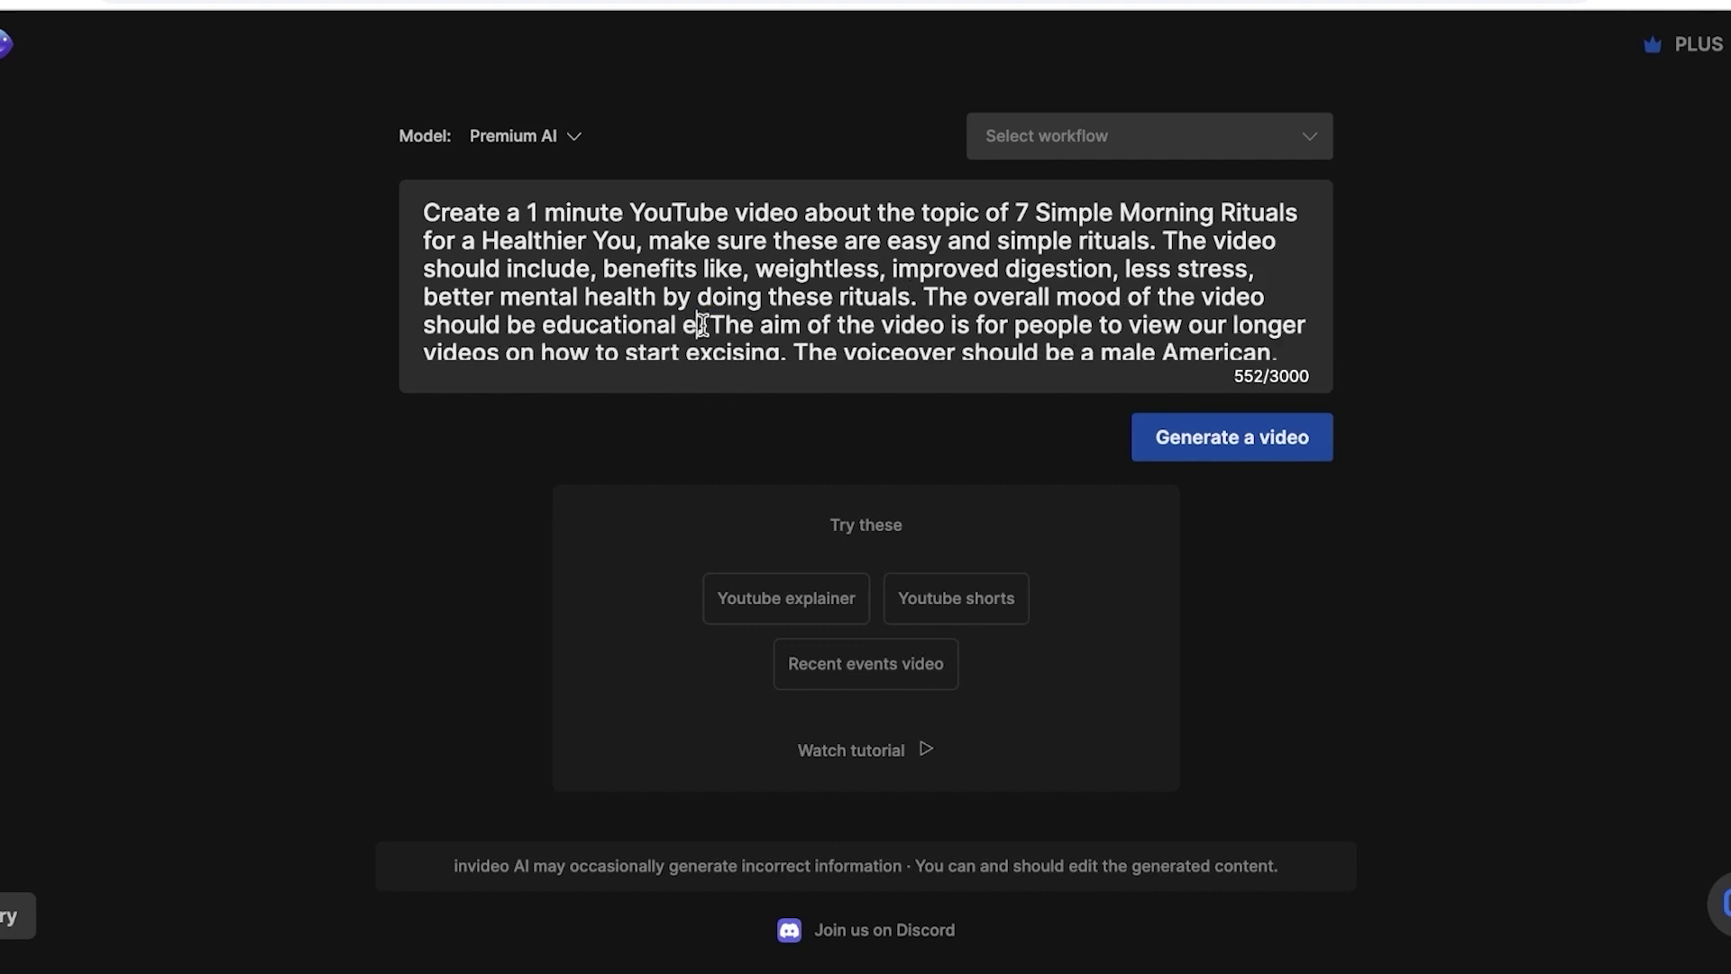
pyautogui.press('Delete')
pyautogui.press('Delete')
pyautogui.press('BackSpace')
pyautogui.write('.')
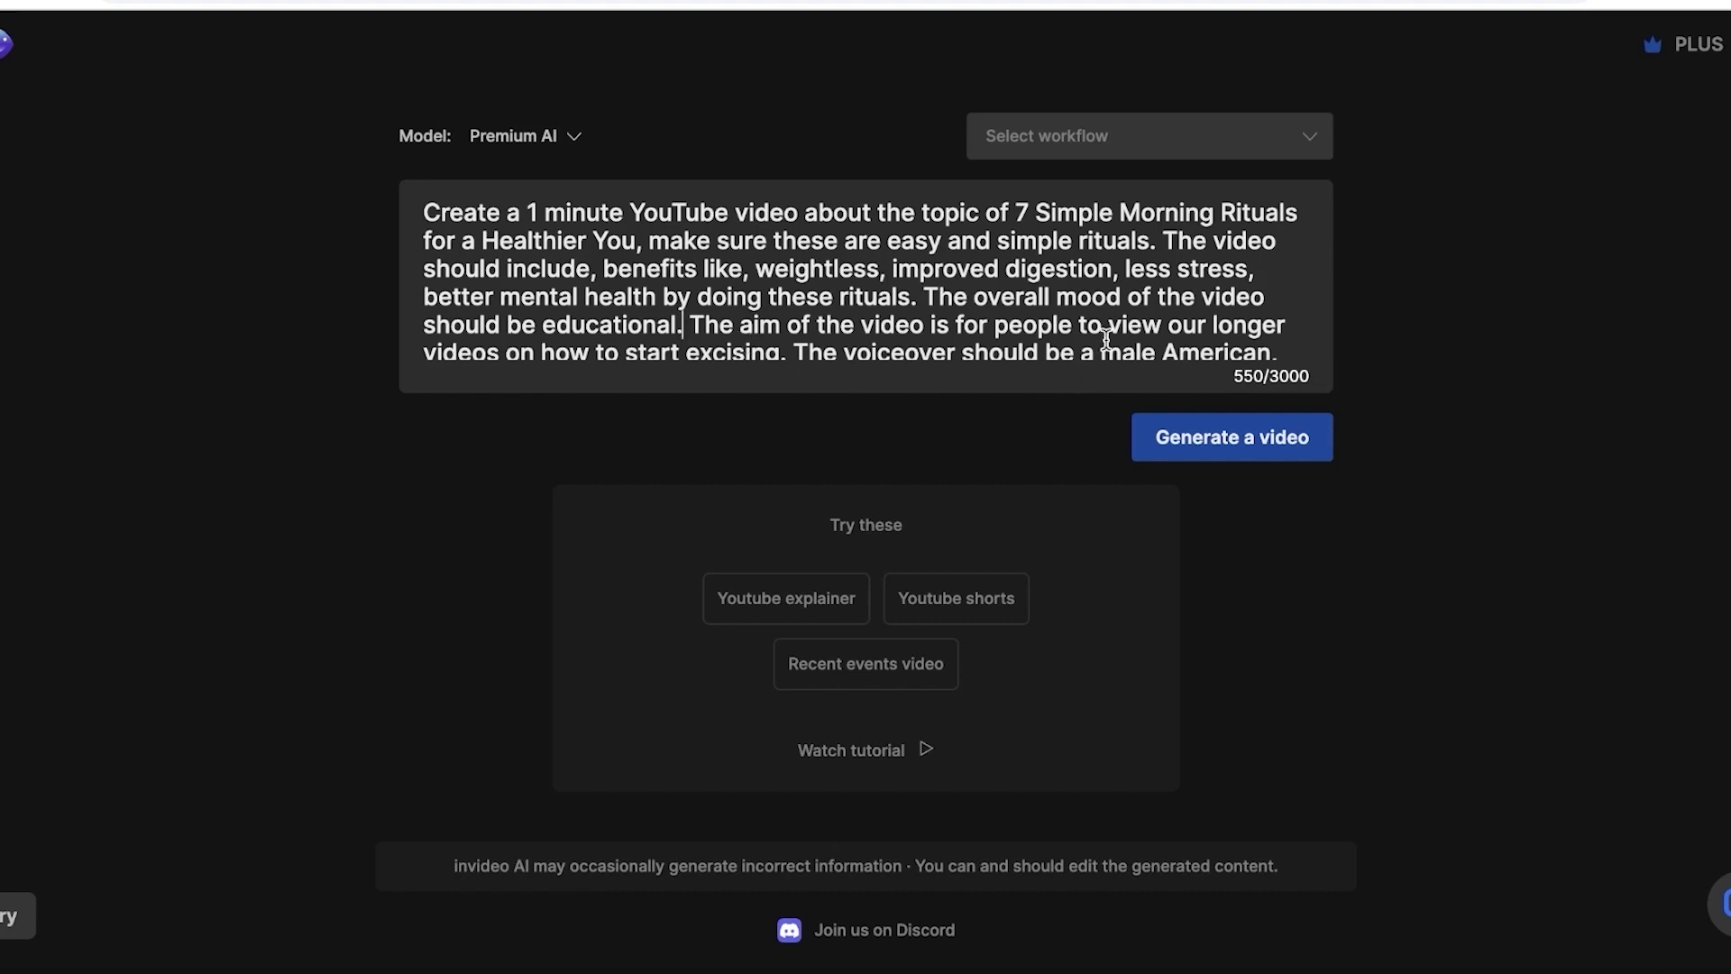
# Replace the word 'excising' with 'healthy living' in the prompt
pyautogui.scroll(-1, 1106, 338)
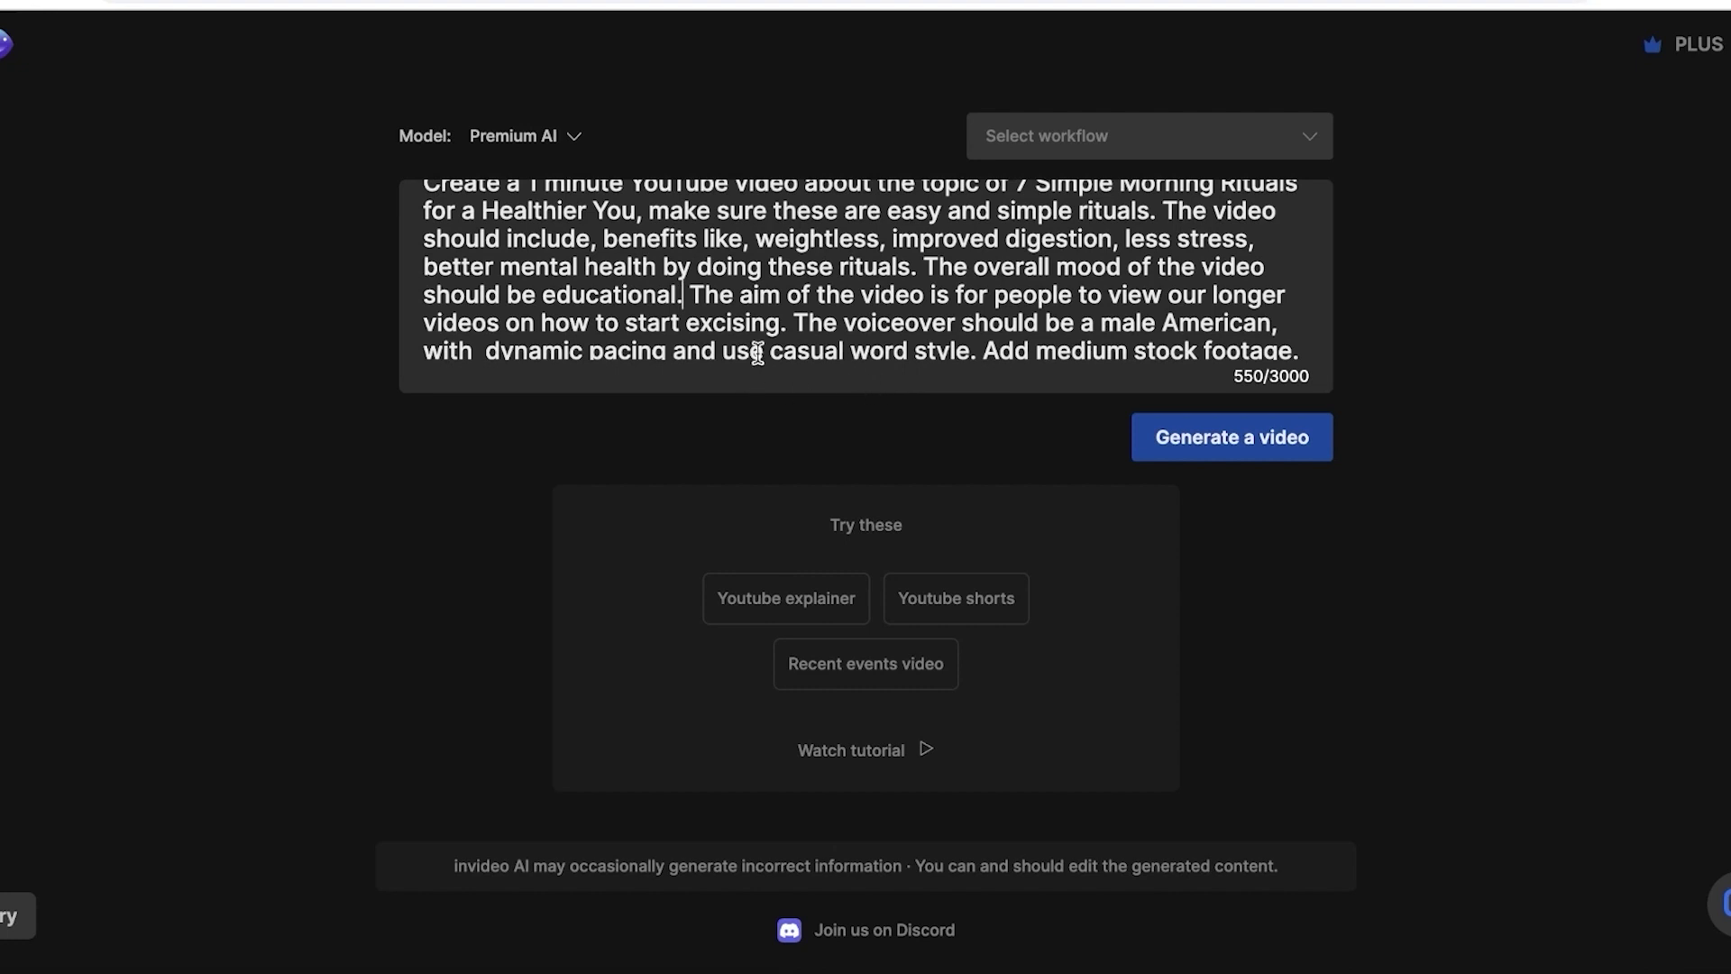
pyautogui.moveTo(781, 325); pyautogui.dragTo(686, 325)
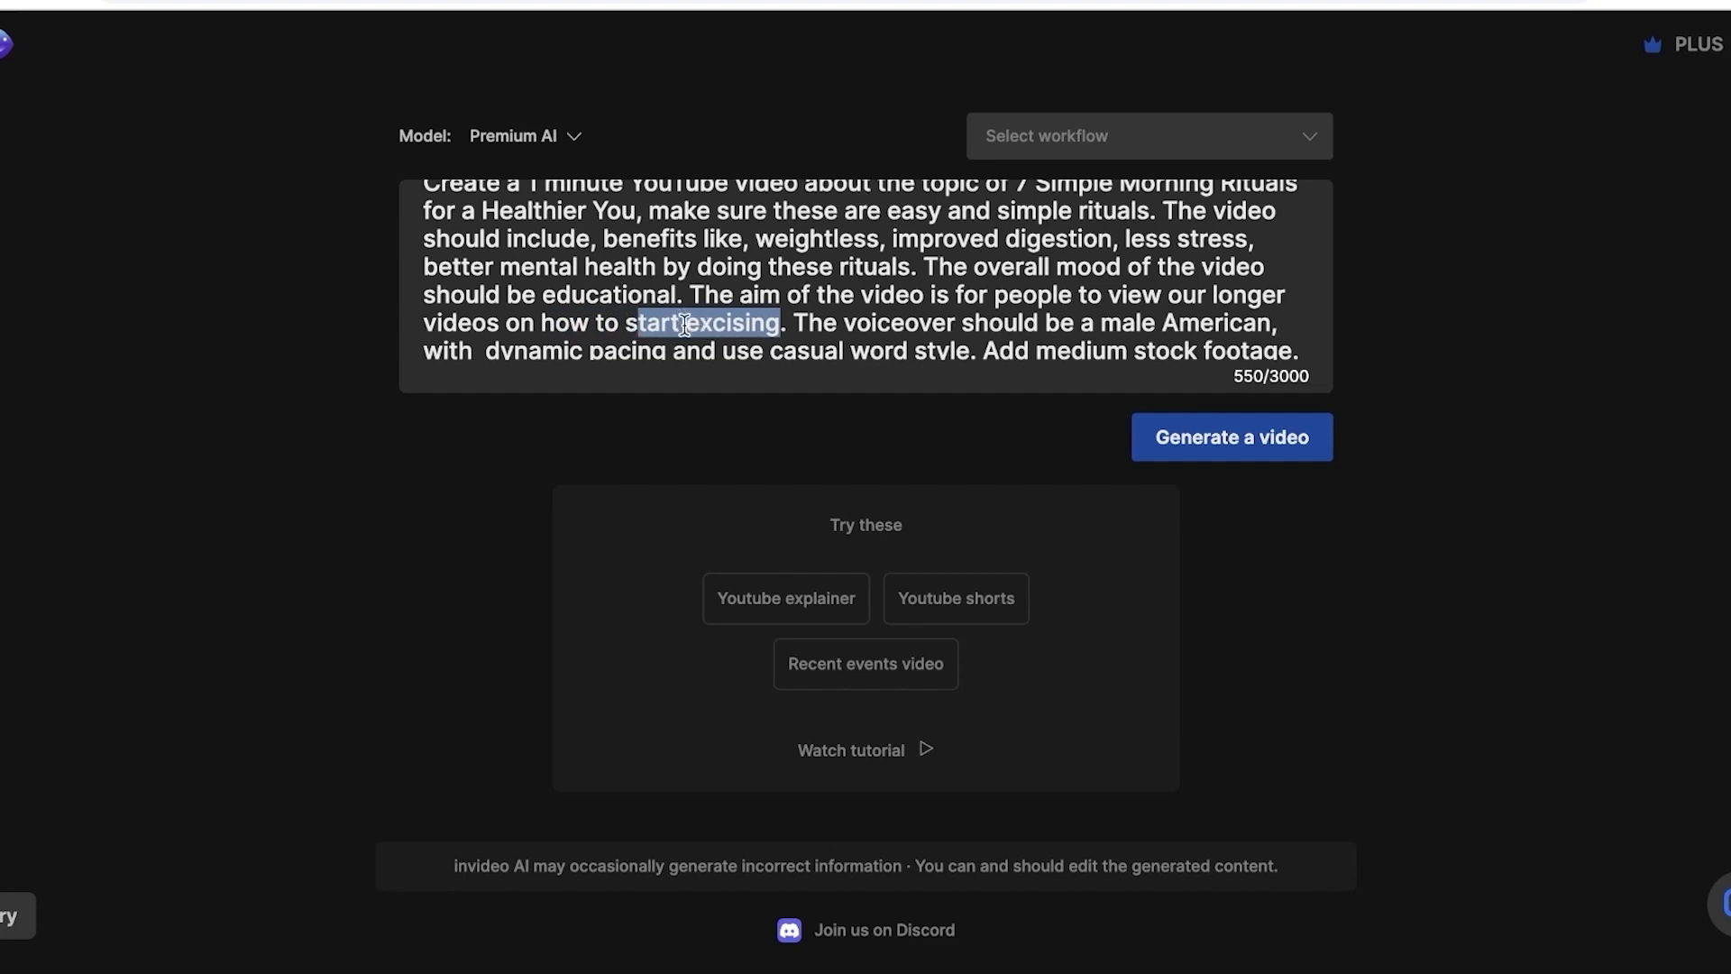
pyautogui.click(778, 327)
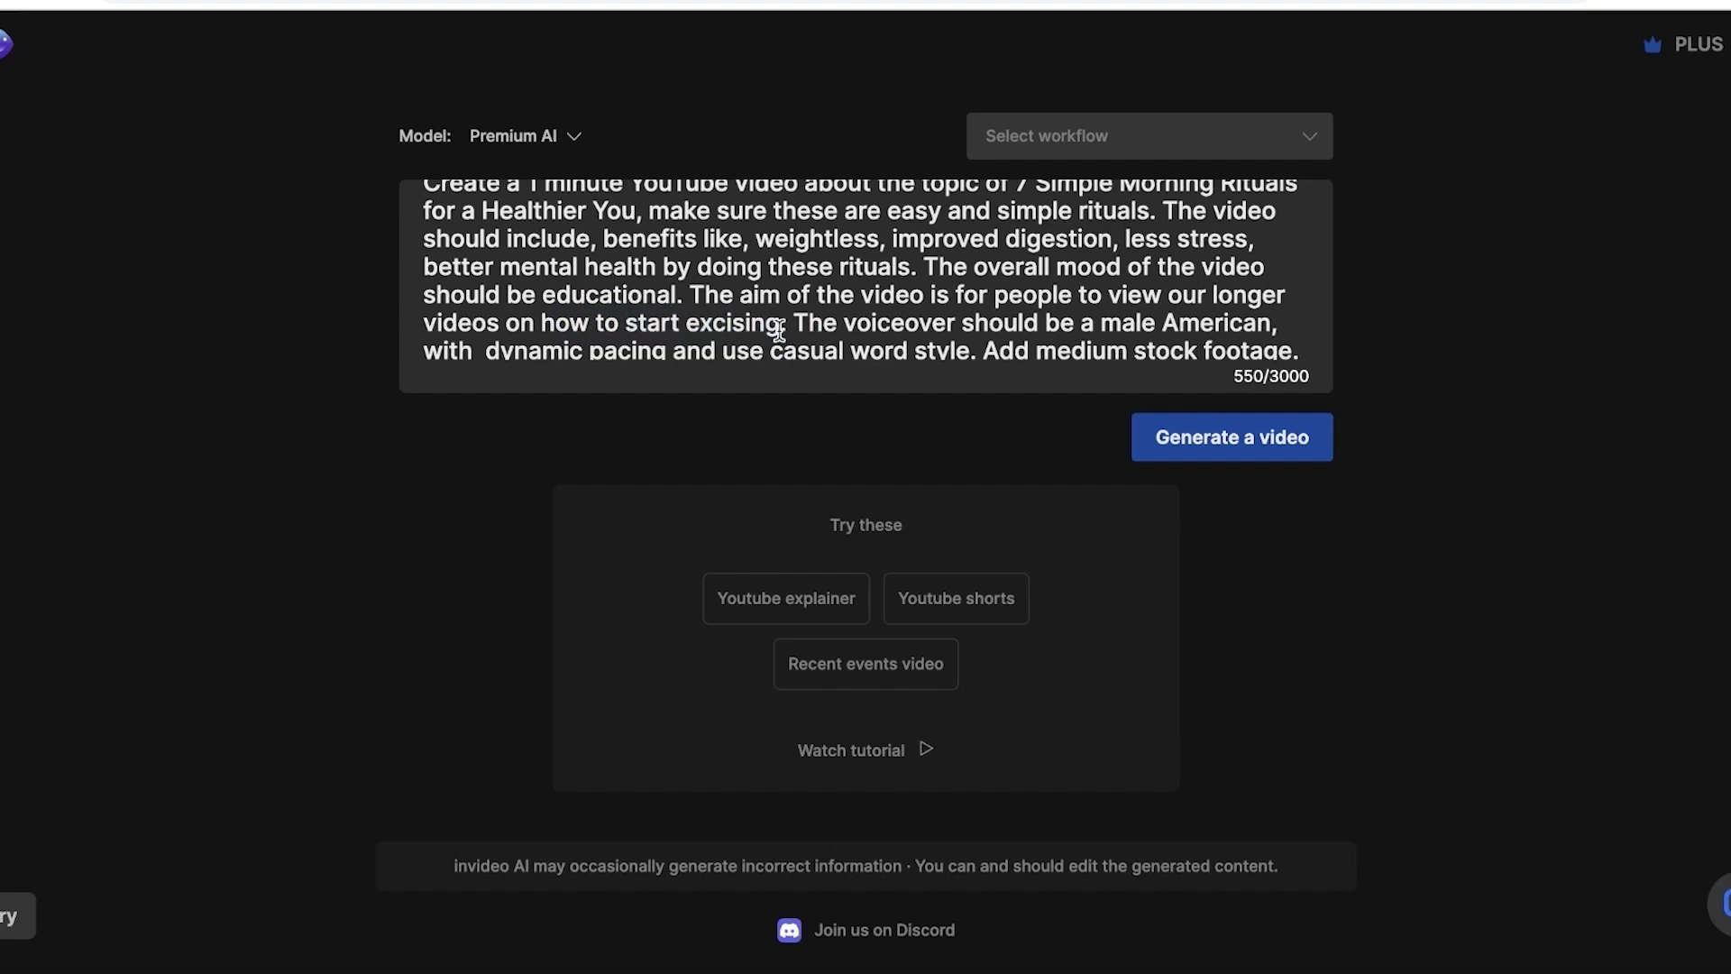
pyautogui.doubleClick(779, 326)
pyautogui.write('healthy livi')
pyautogui.press('BackSpace')
pyautogui.press('BackSpace')
pyautogui.press('BackSpace')
pyautogui.write('v')
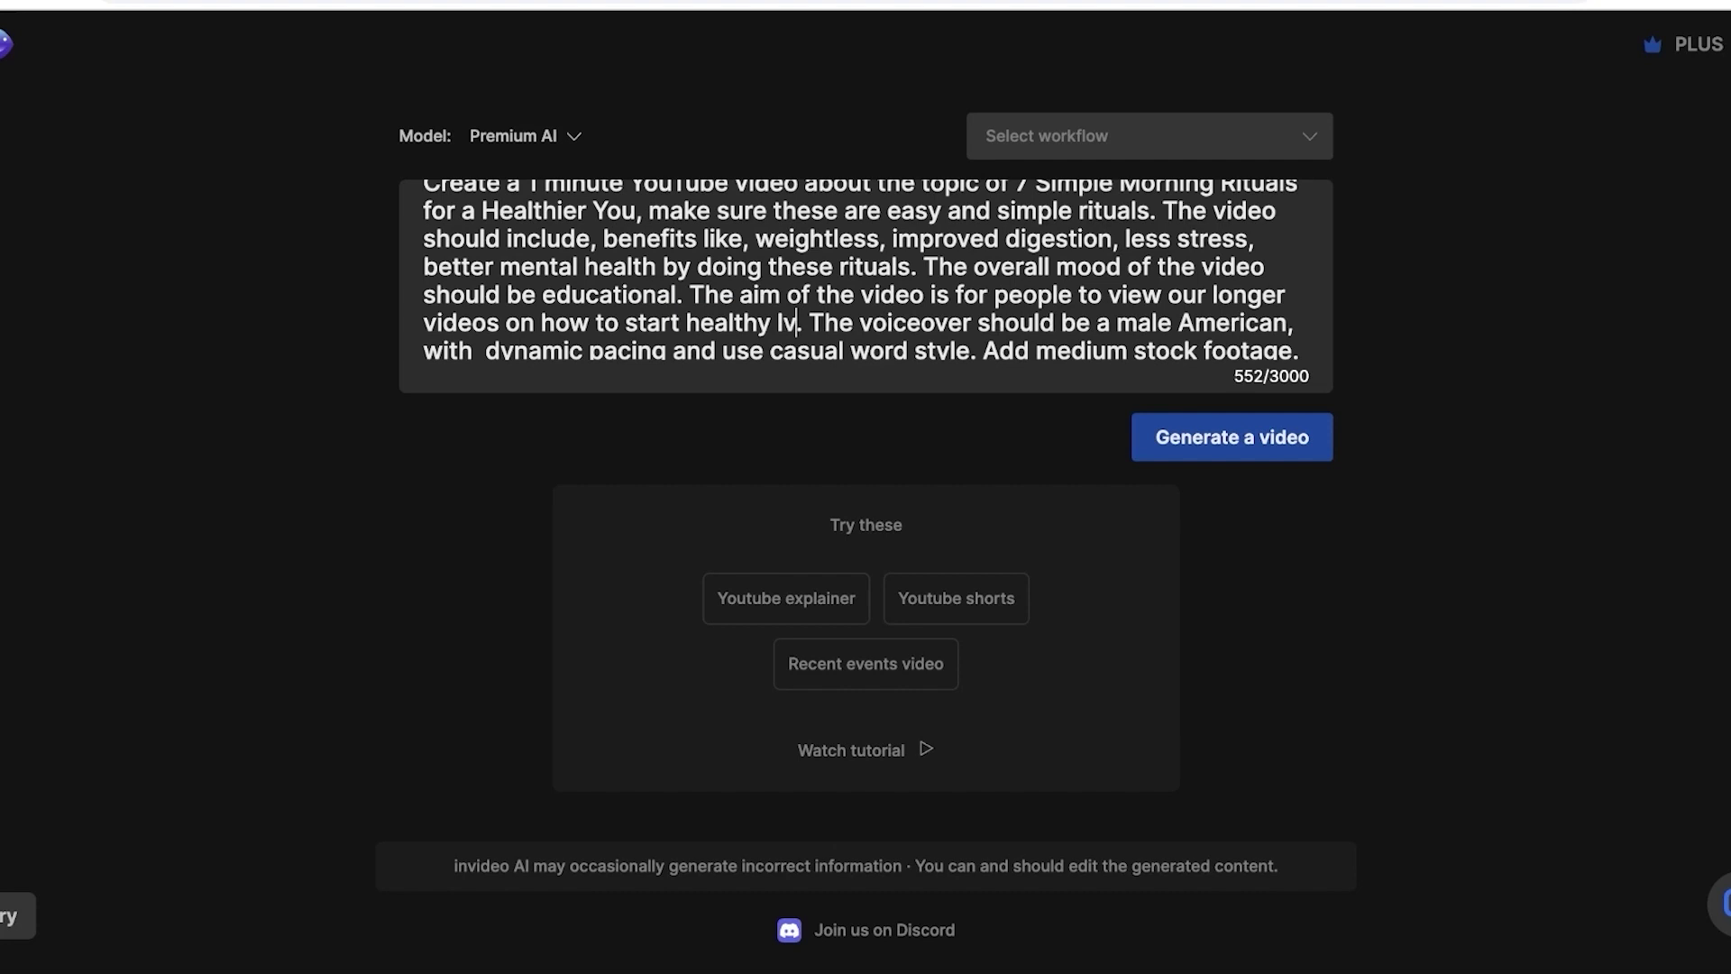
pyautogui.press('BackSpace')
pyautogui.write('iving')
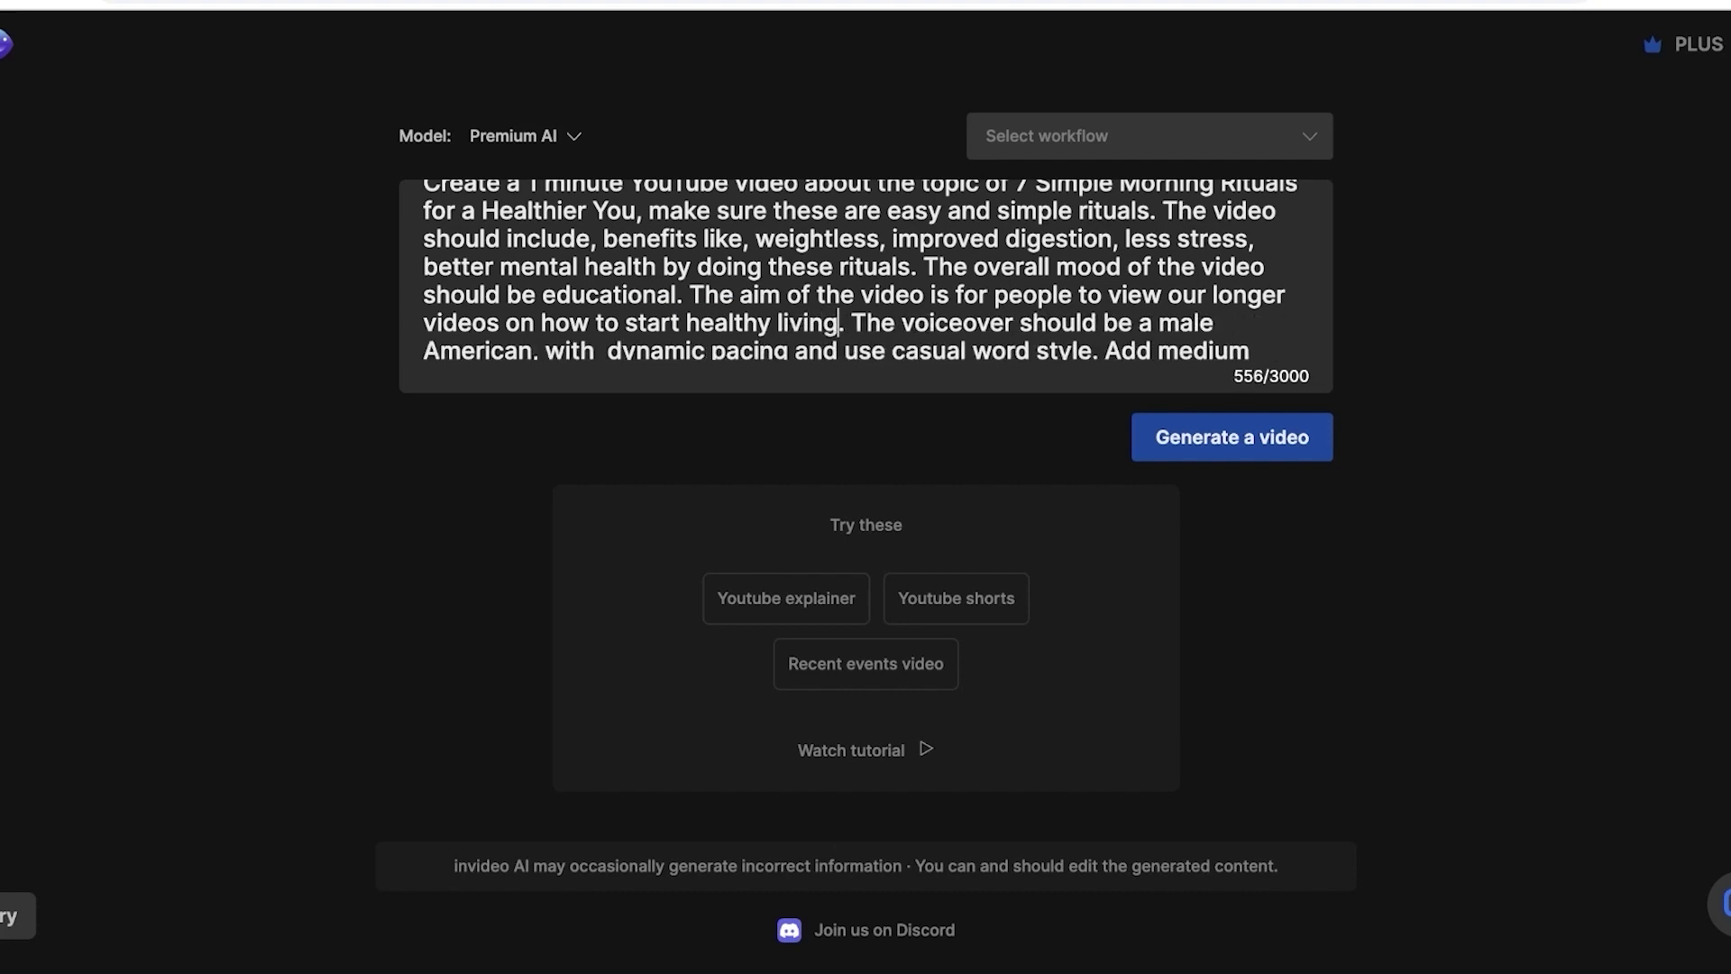
pyautogui.scroll(-1, 886, 363)
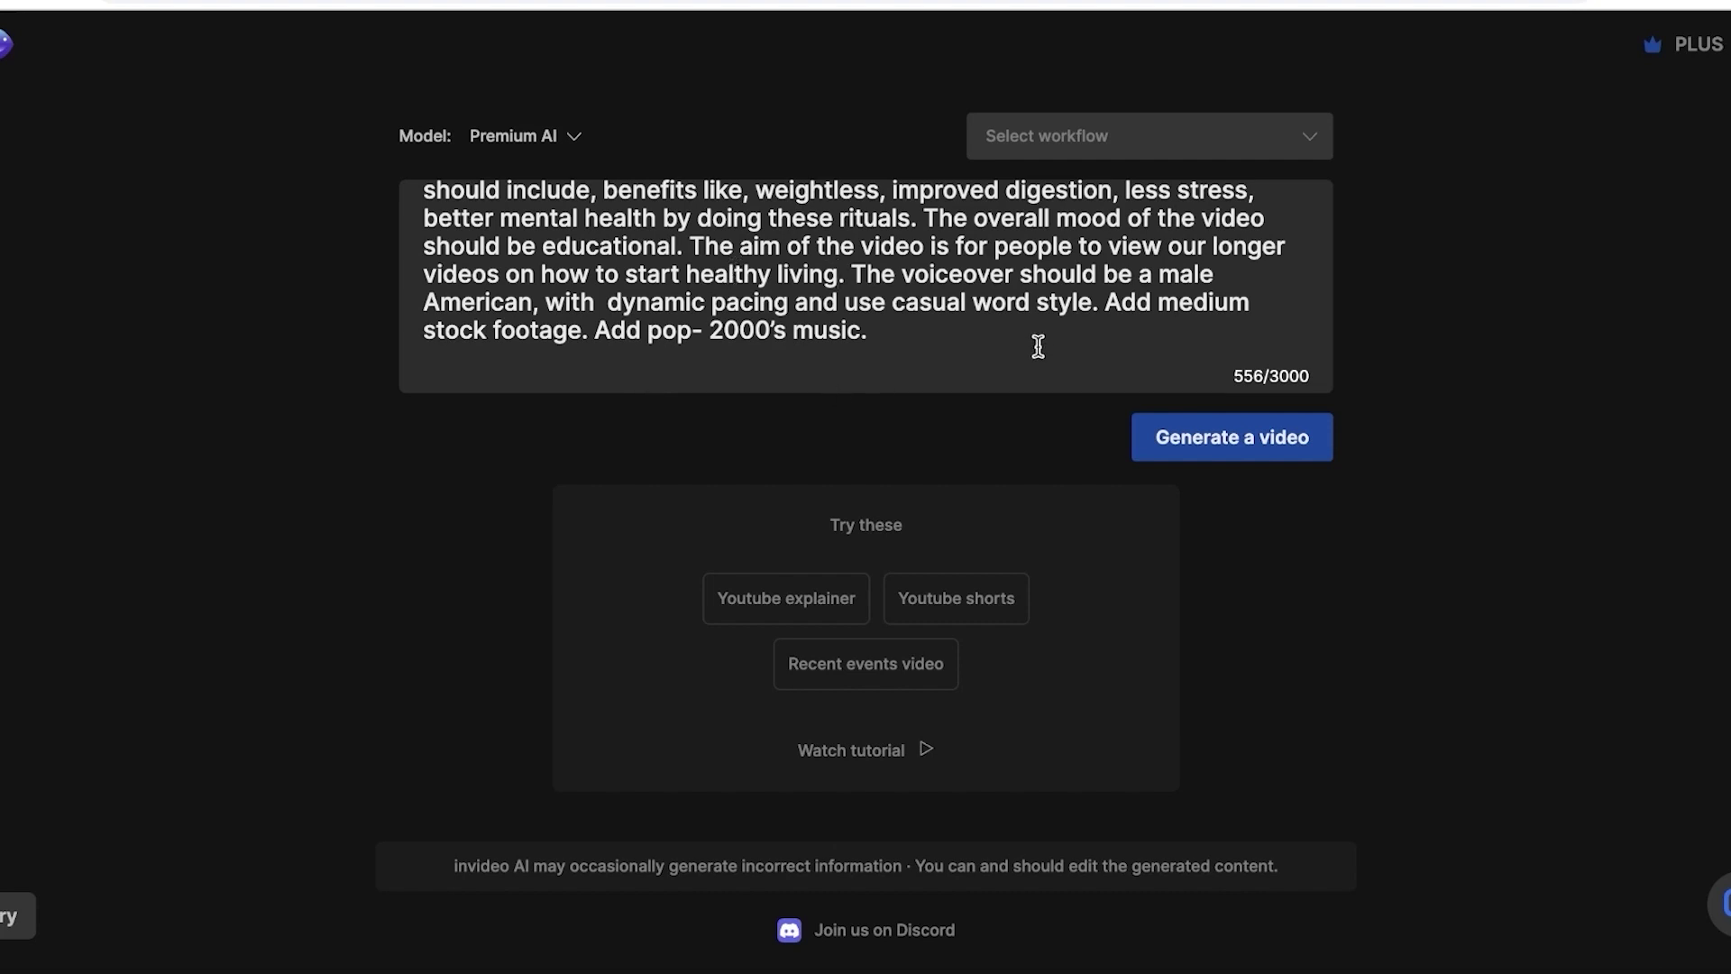
pyautogui.scroll(2, 1038, 346)
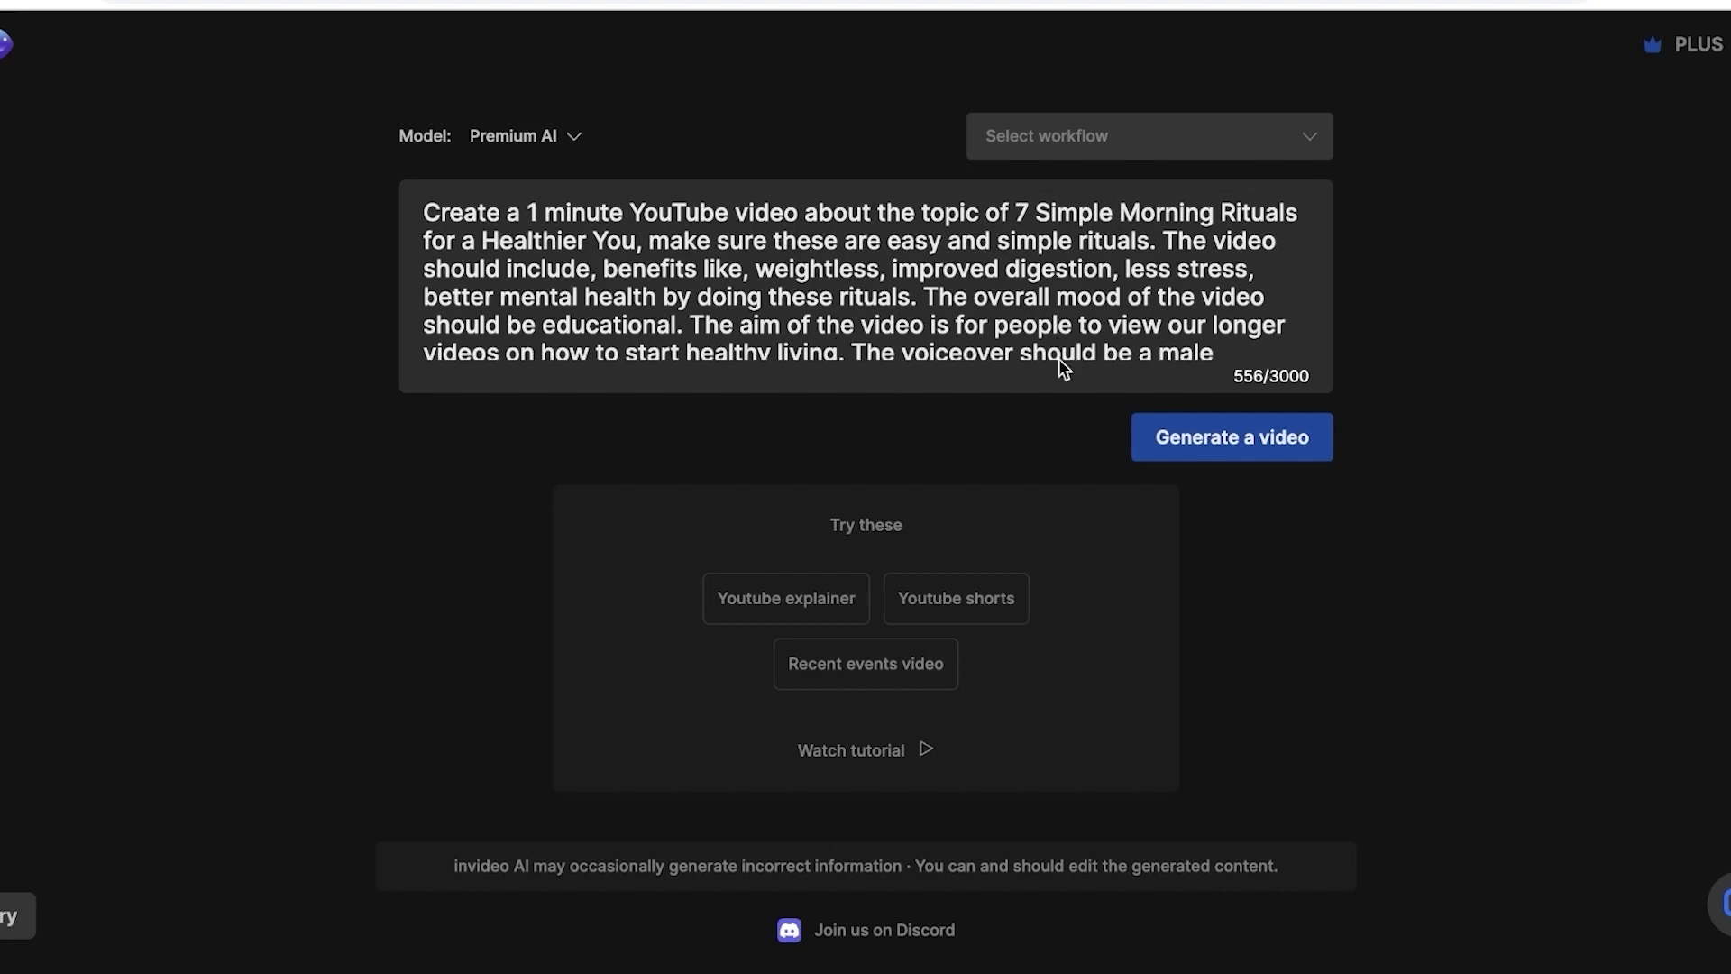
pyautogui.scroll(-2, 1010, 240)
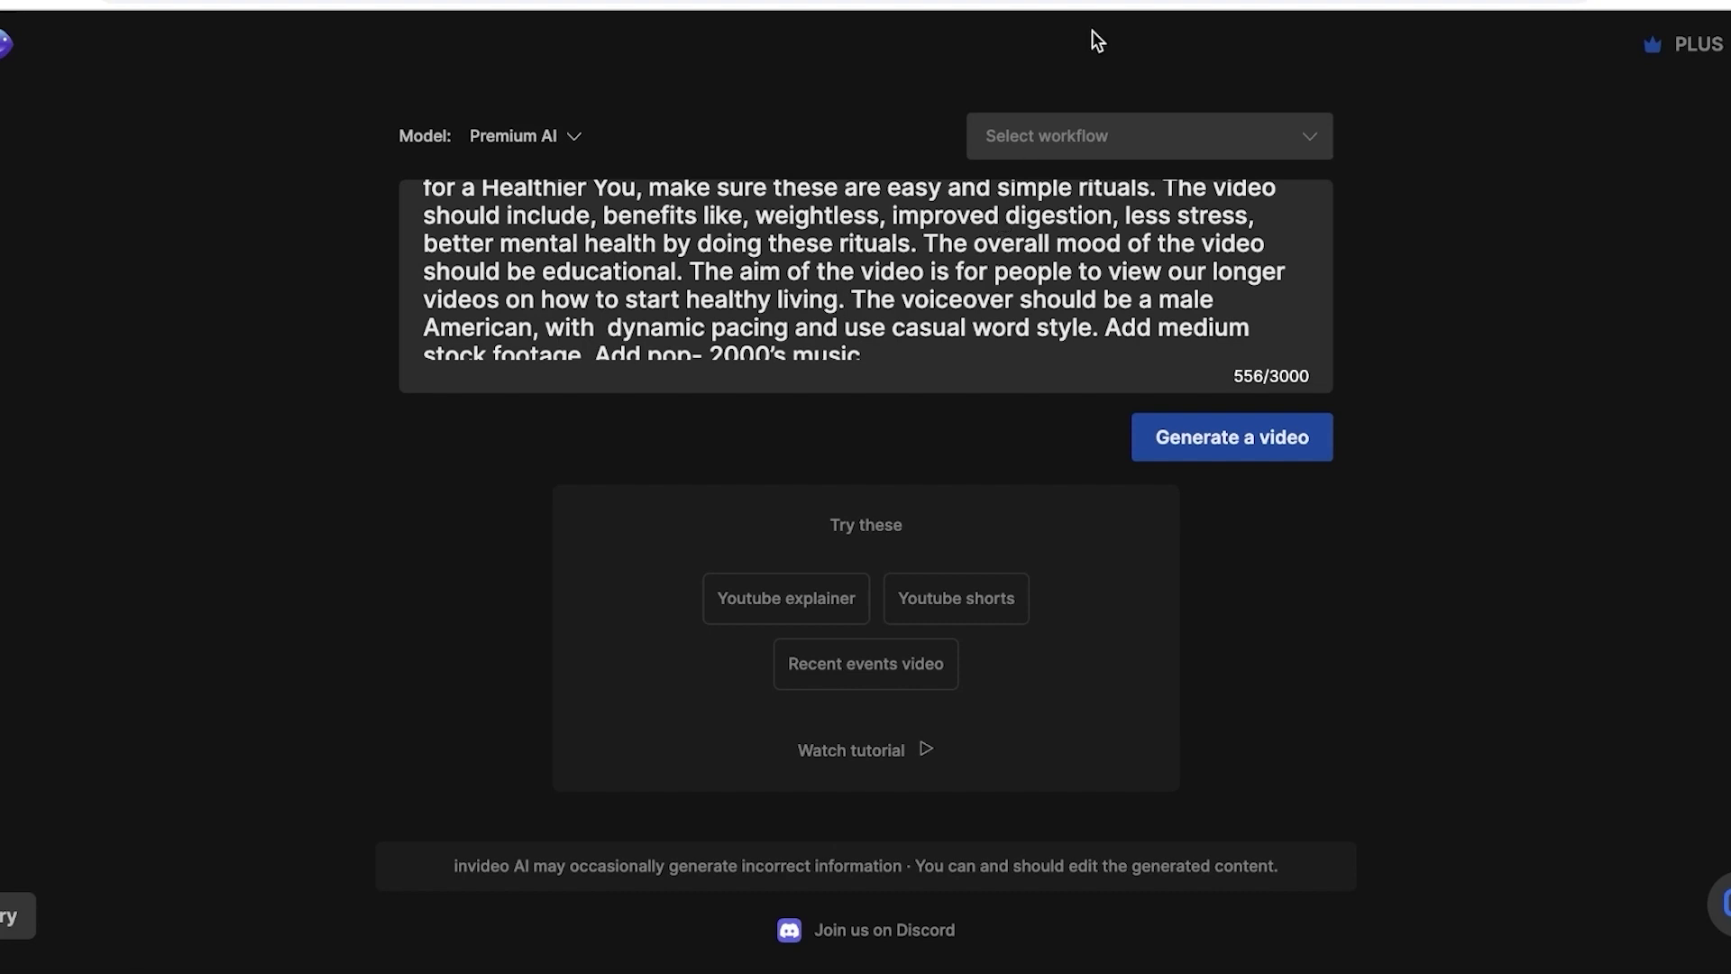
# Copy the title '7 Simple Morning Rituals for a Healthier You' in ChatGPT
pyautogui.hotkey('ctrl', 'Tab')
pyautogui.scroll(-3, 838, 206)
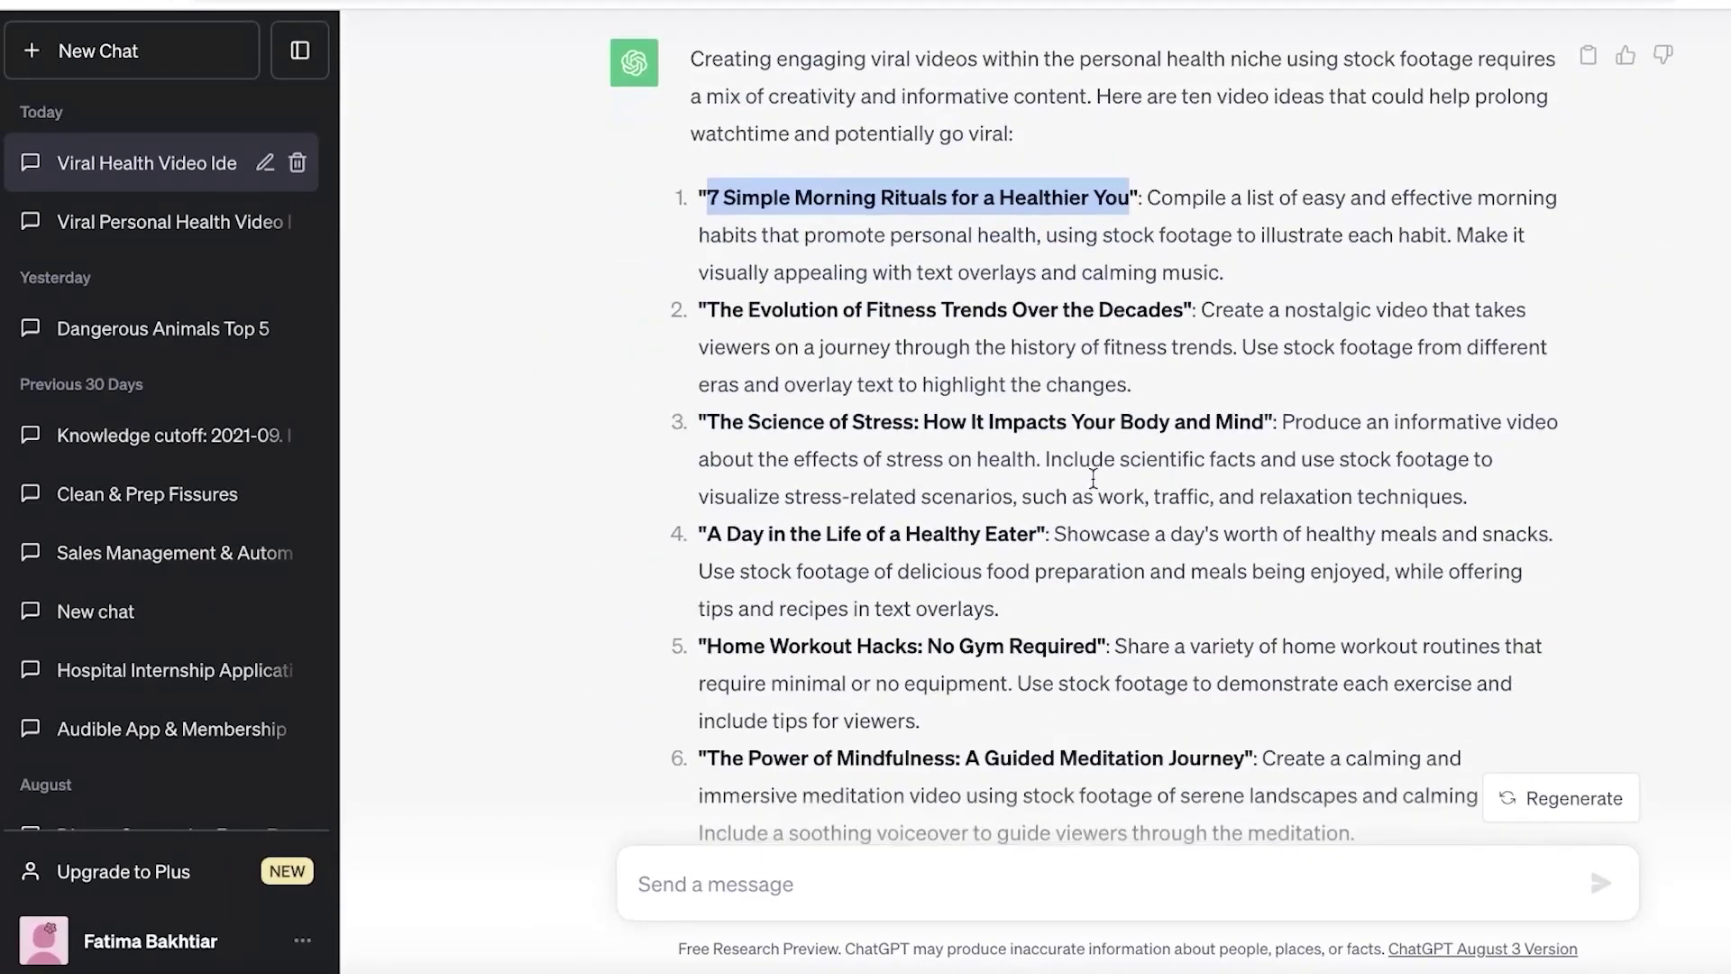
pyautogui.rightClick(838, 206)
pyautogui.click(870, 240)
# Send ChatGPT the pasted title with a request for a 1-minute AI video prompt
pyautogui.scroll(-10, 1035, 258)
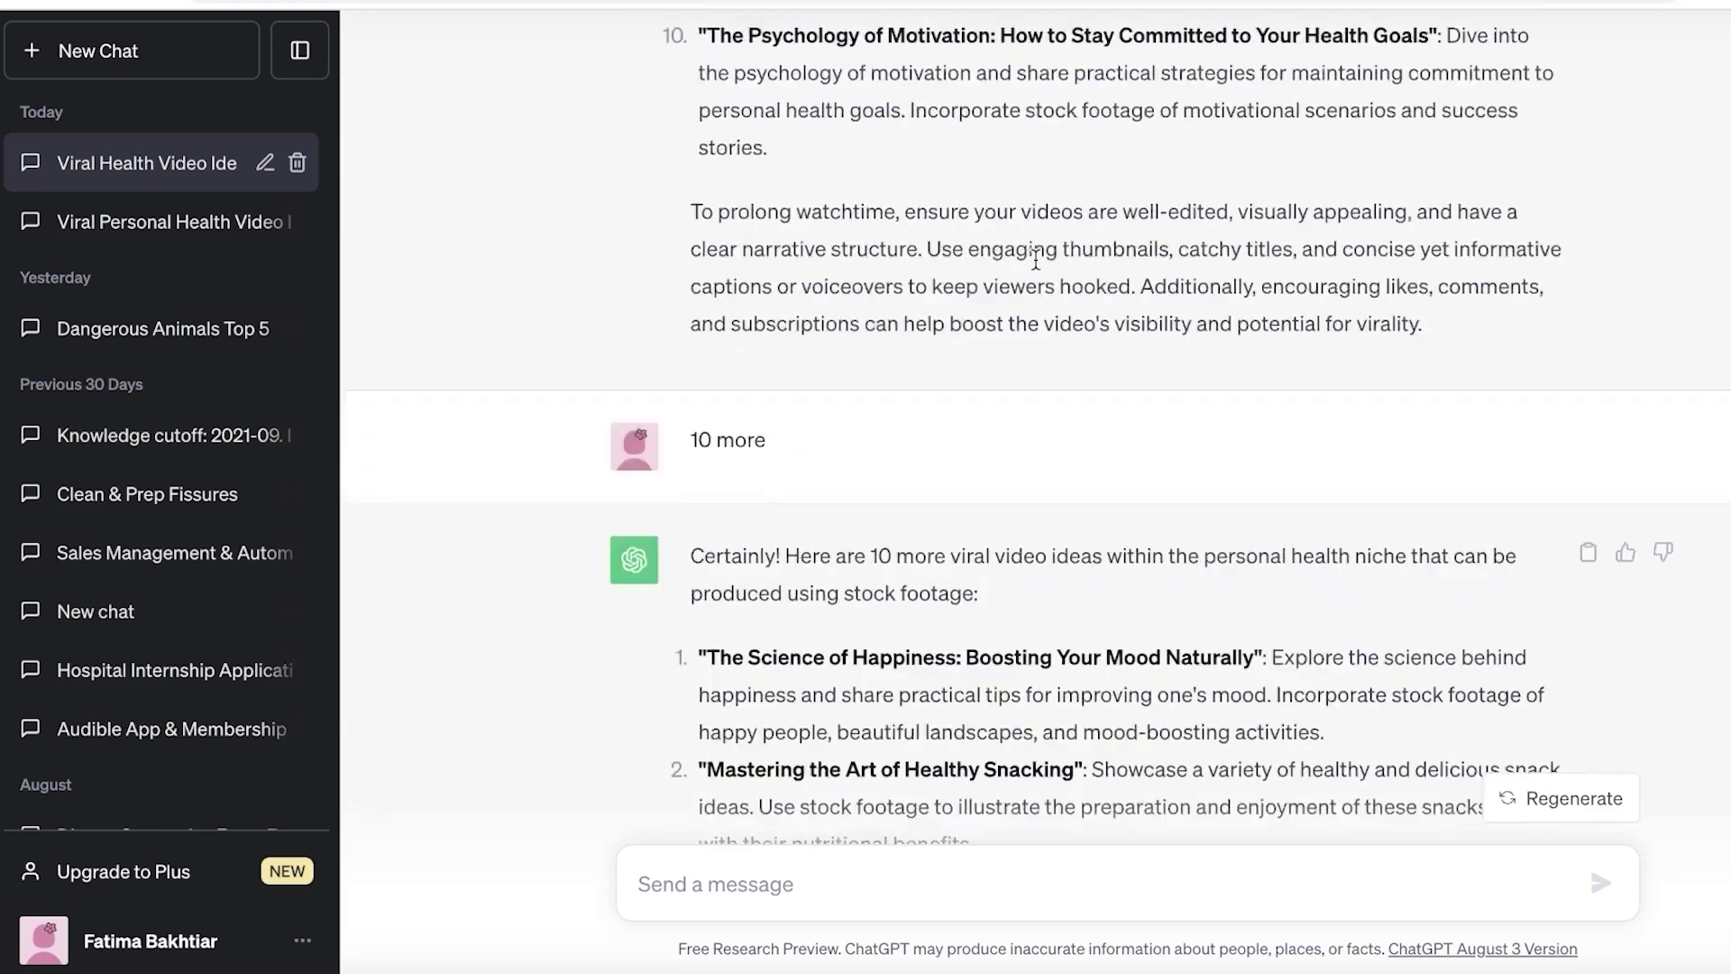
pyautogui.scroll(-9, 1035, 259)
pyautogui.rightClick(1054, 884)
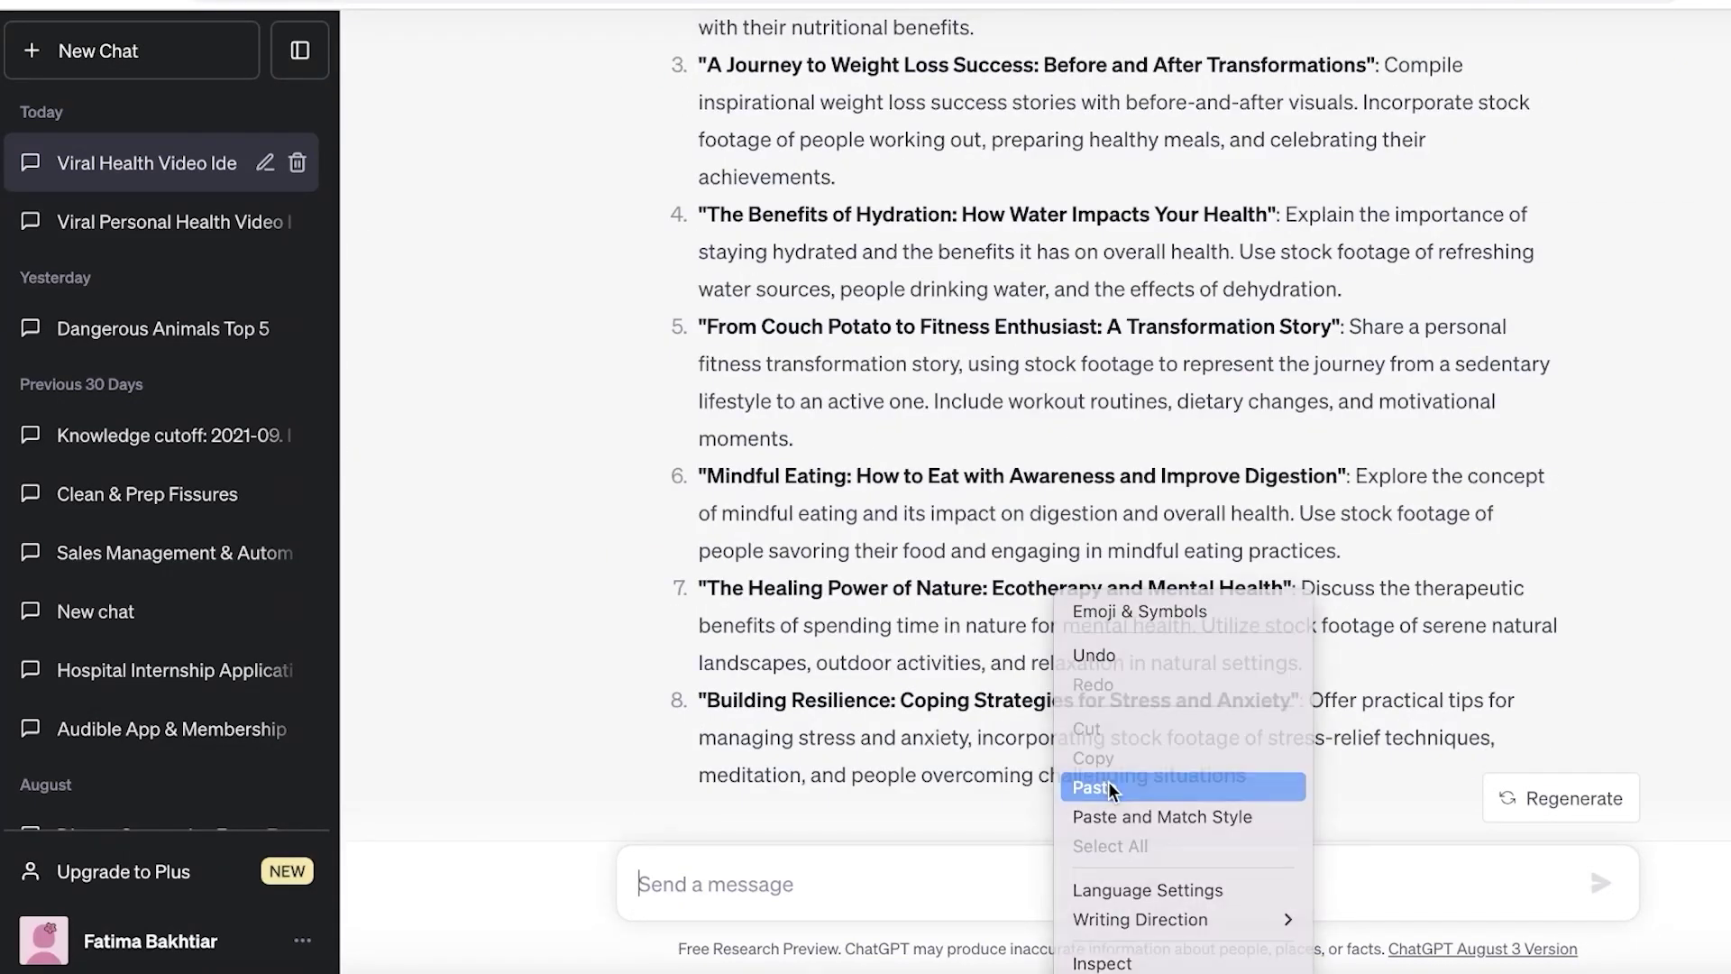
pyautogui.click(1112, 789)
pyautogui.write(',')
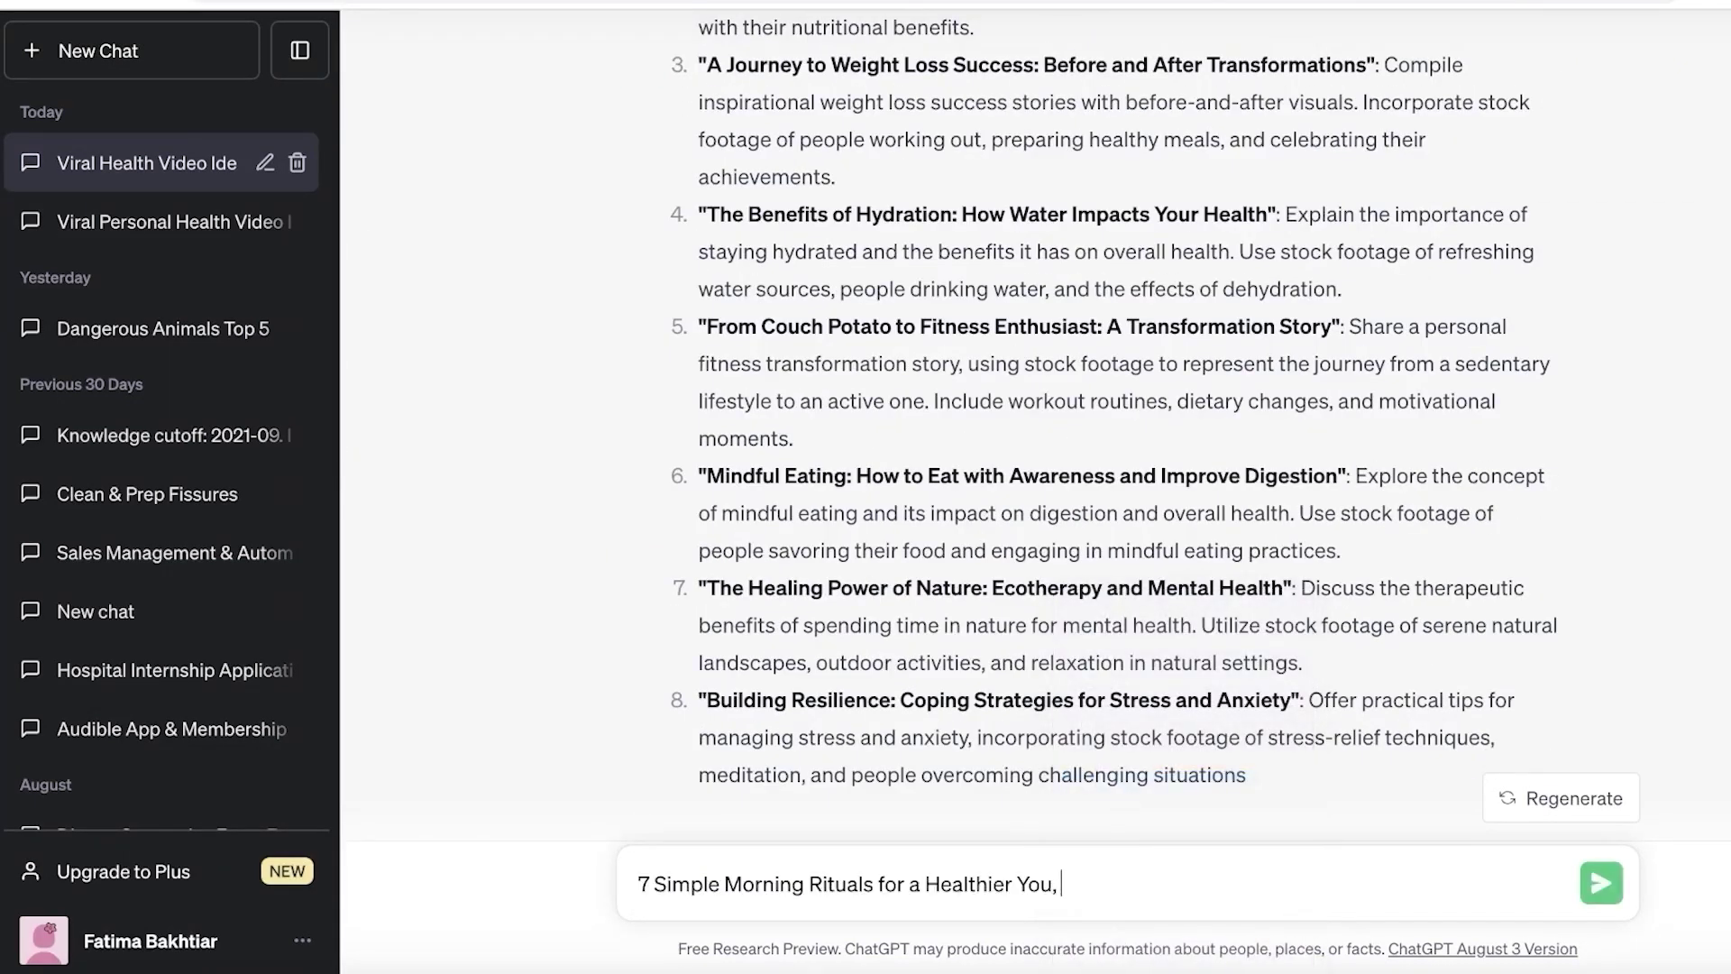
pyautogui.hotkey('ctrl', 'v')
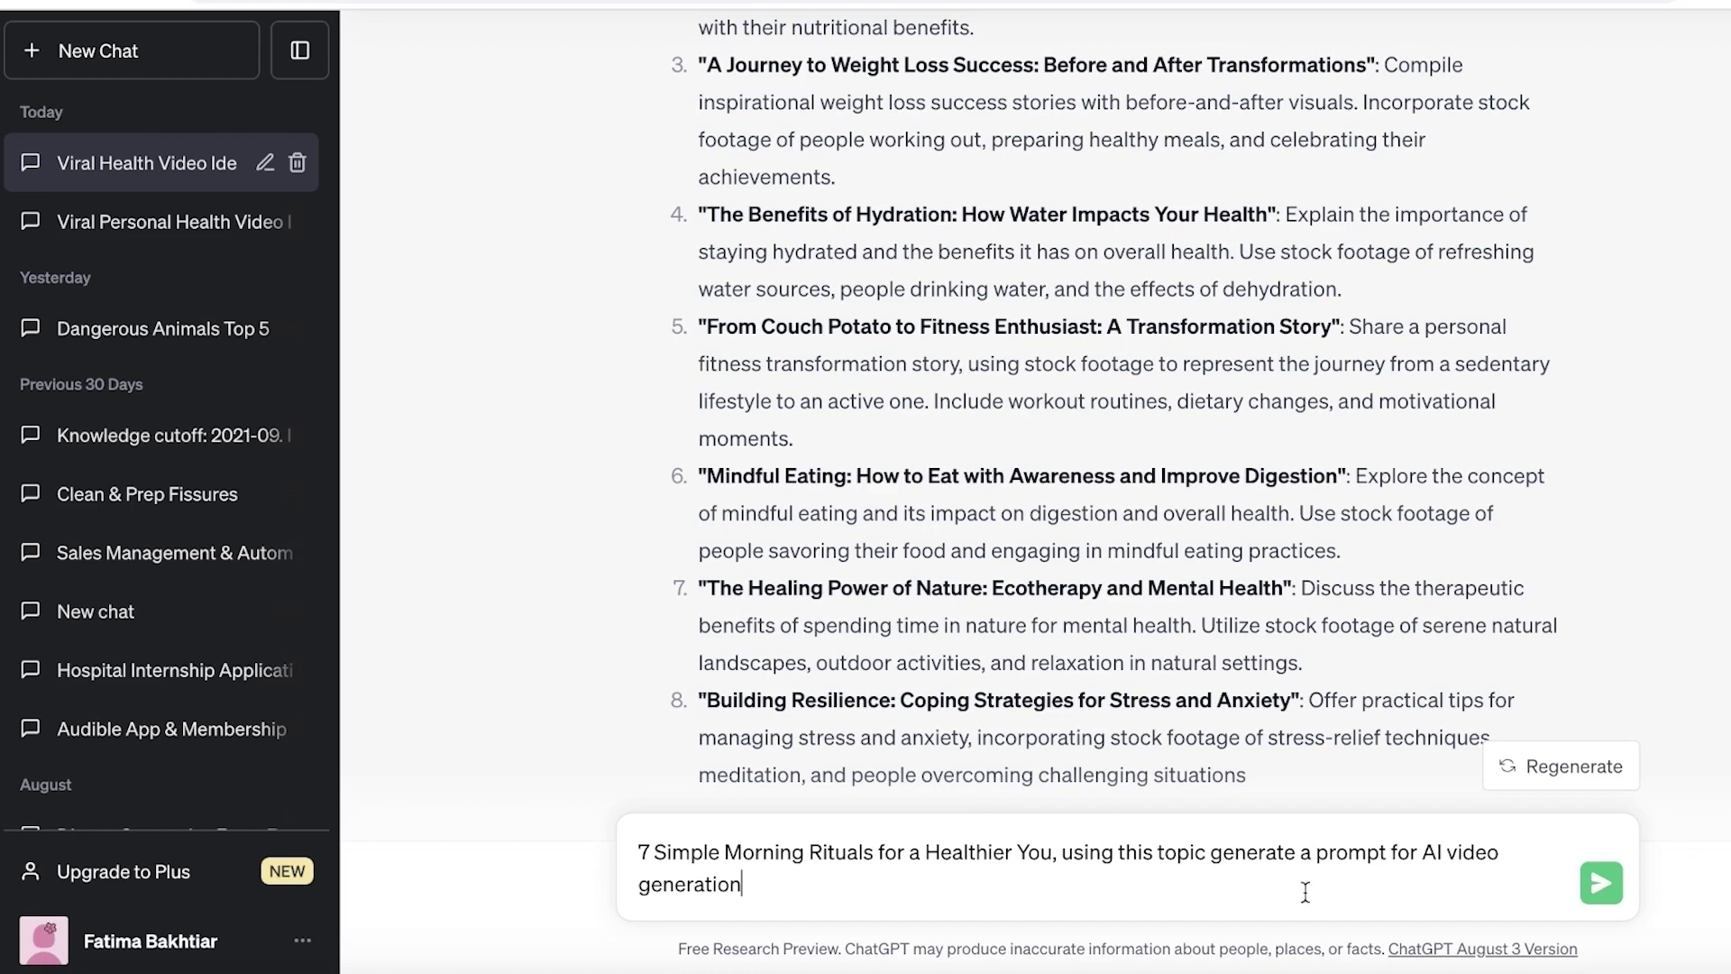
pyautogui.write('where')
pyautogui.press('Return')
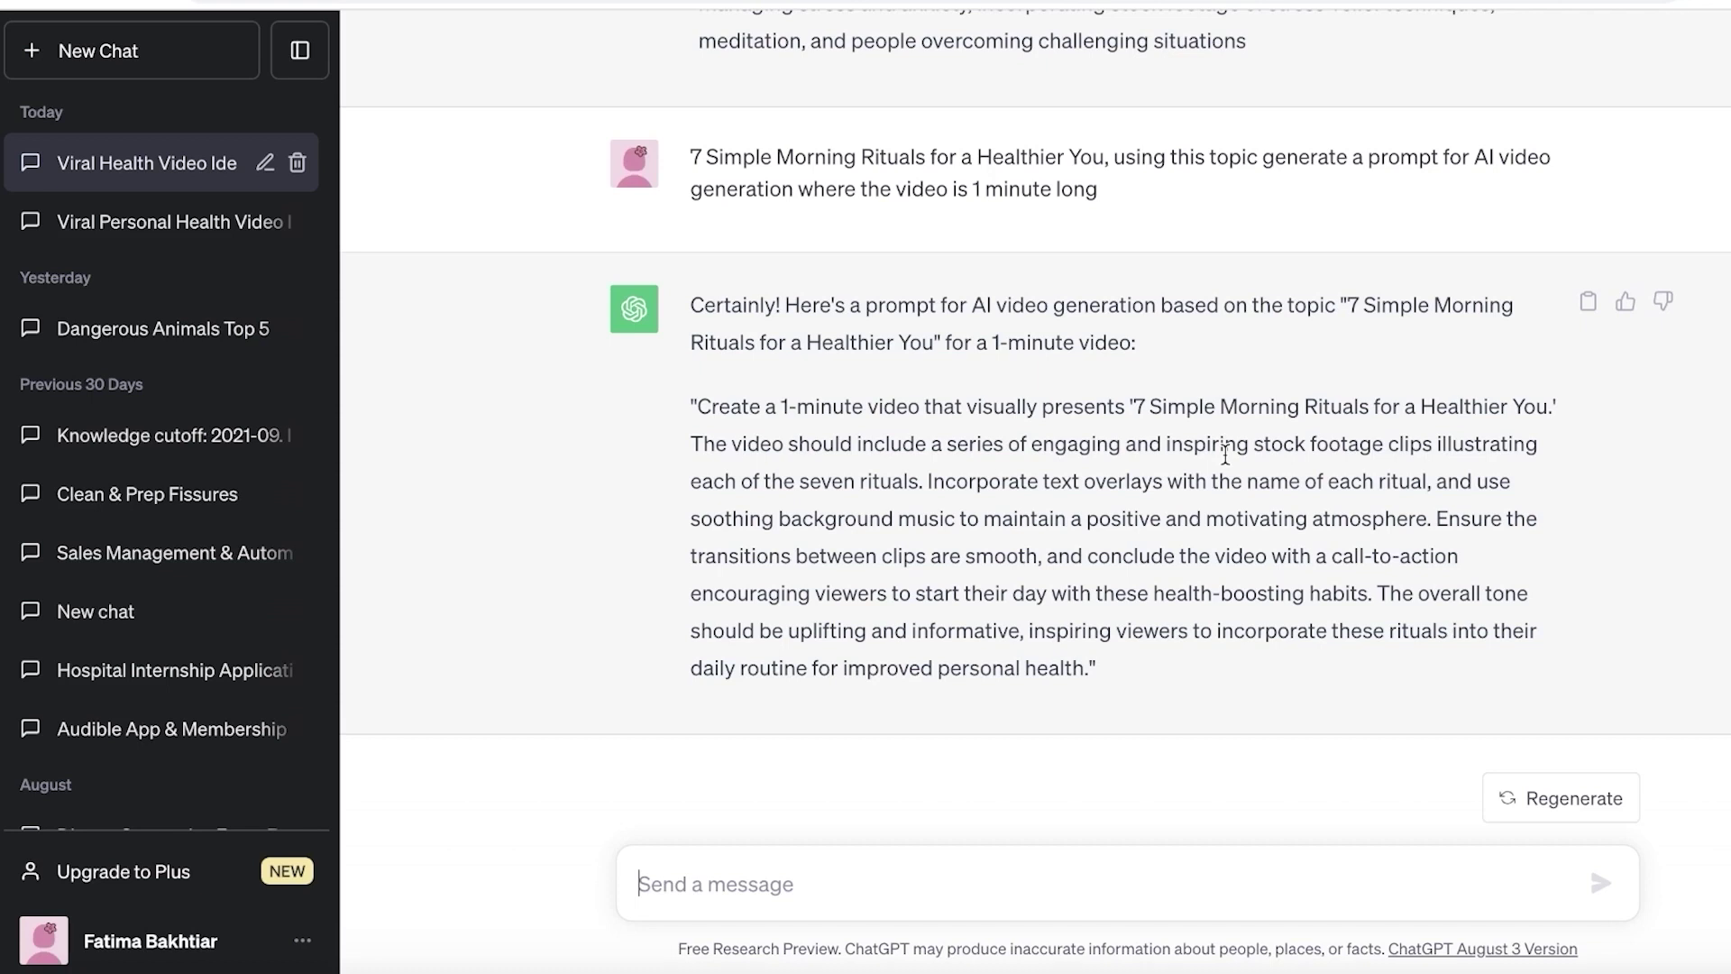
# Choose the Youtube shorts workflow in invideo AI
pyautogui.click(902, 7)
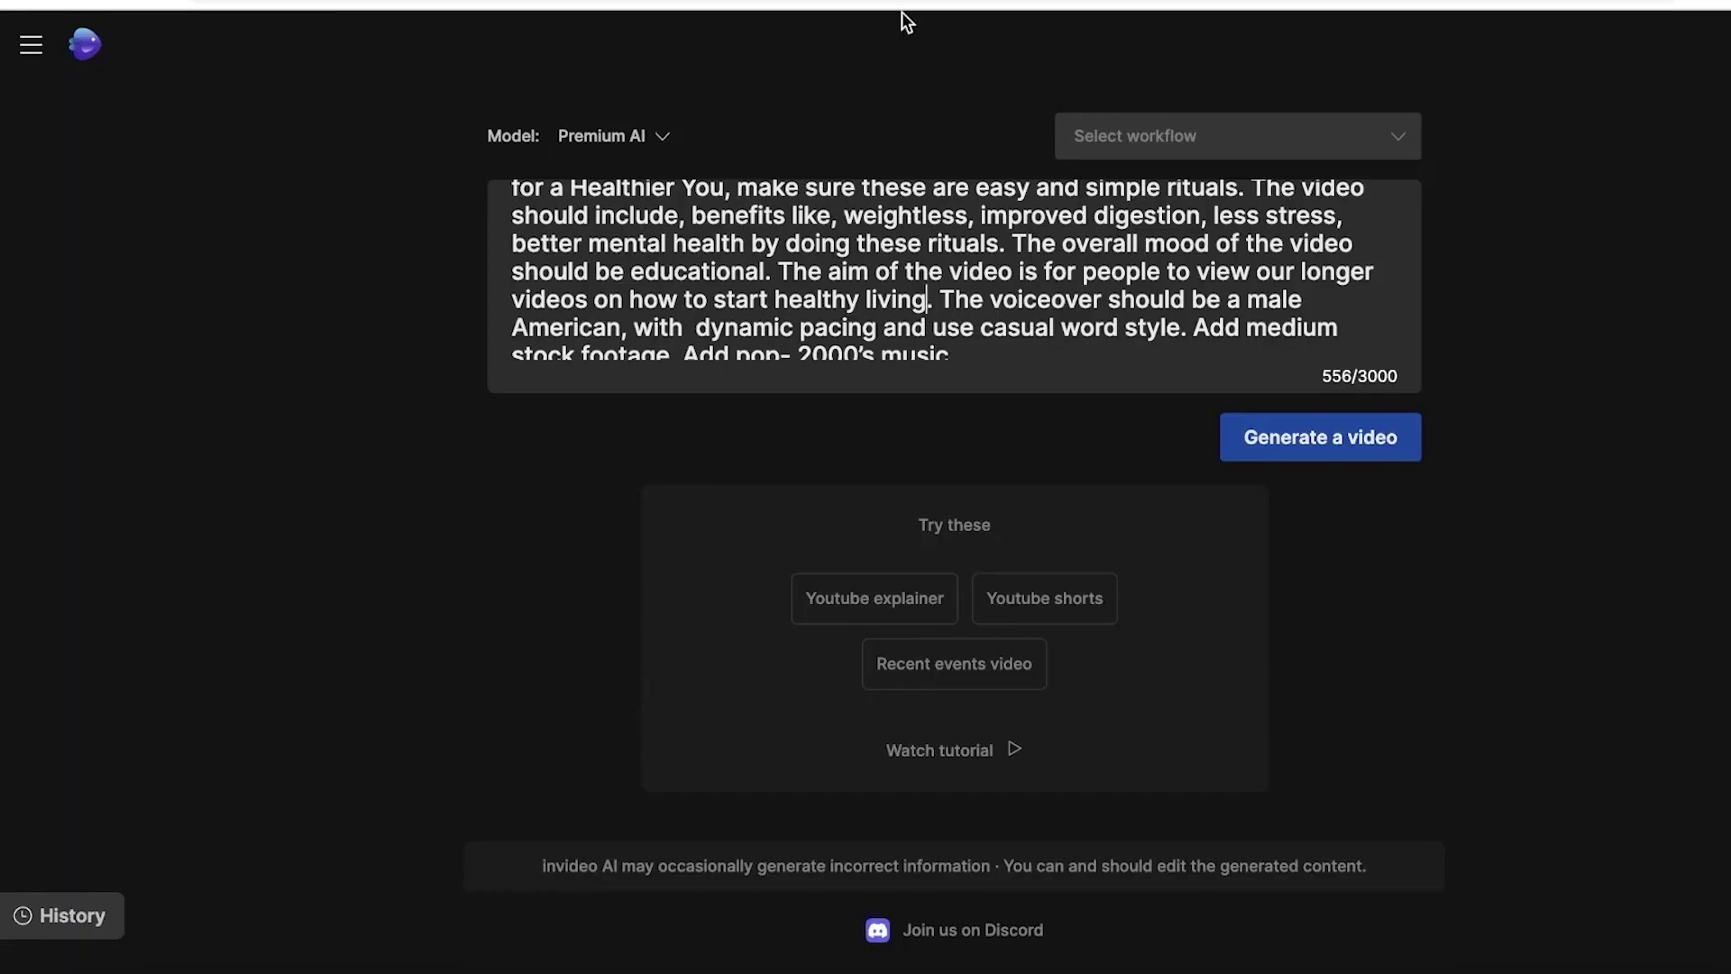
pyautogui.scroll(2, 1110, 326)
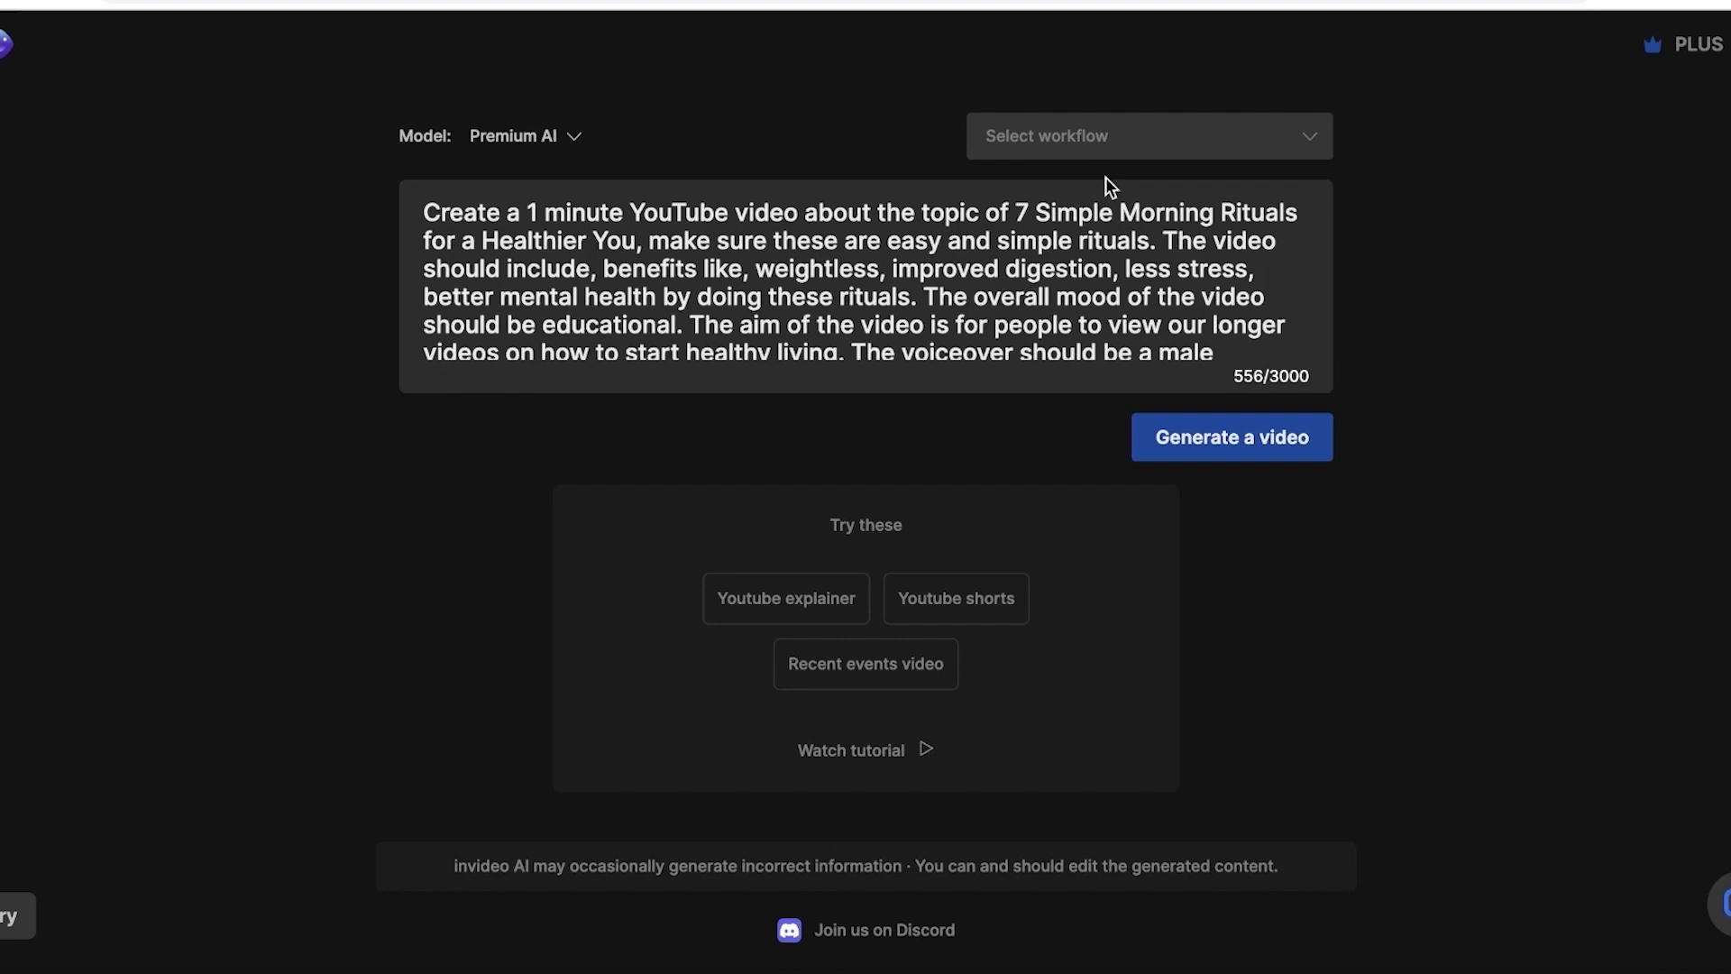
pyautogui.click(1217, 137)
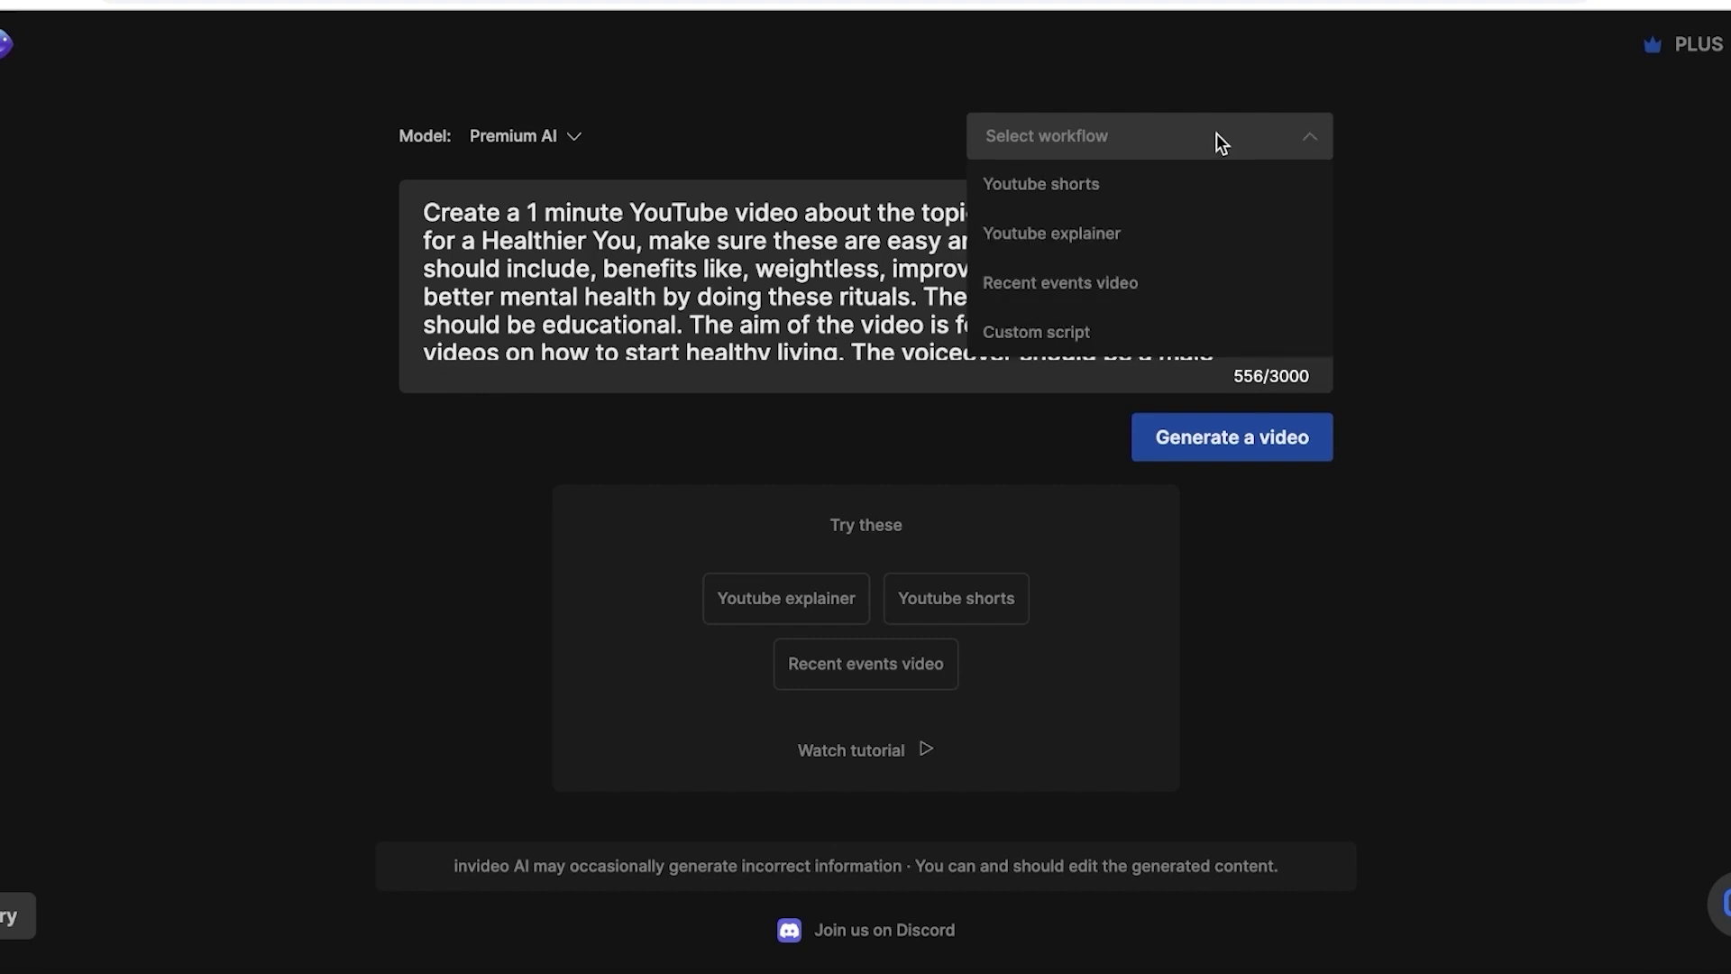
pyautogui.click(1172, 188)
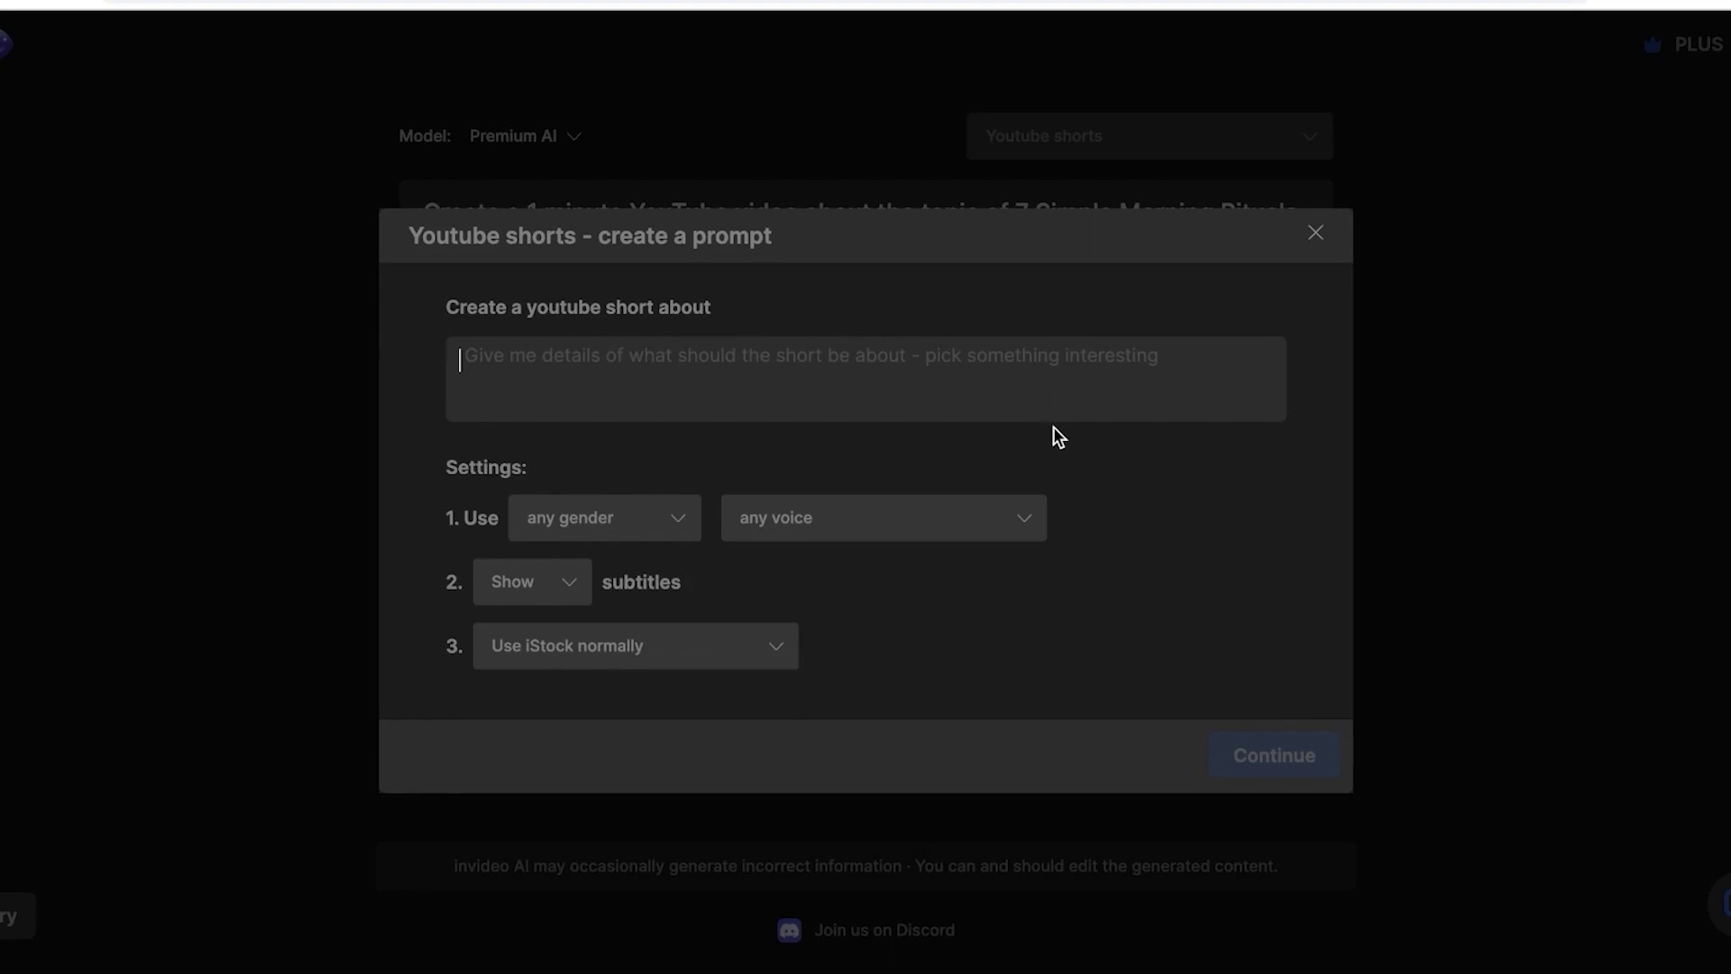
pyautogui.click(1314, 233)
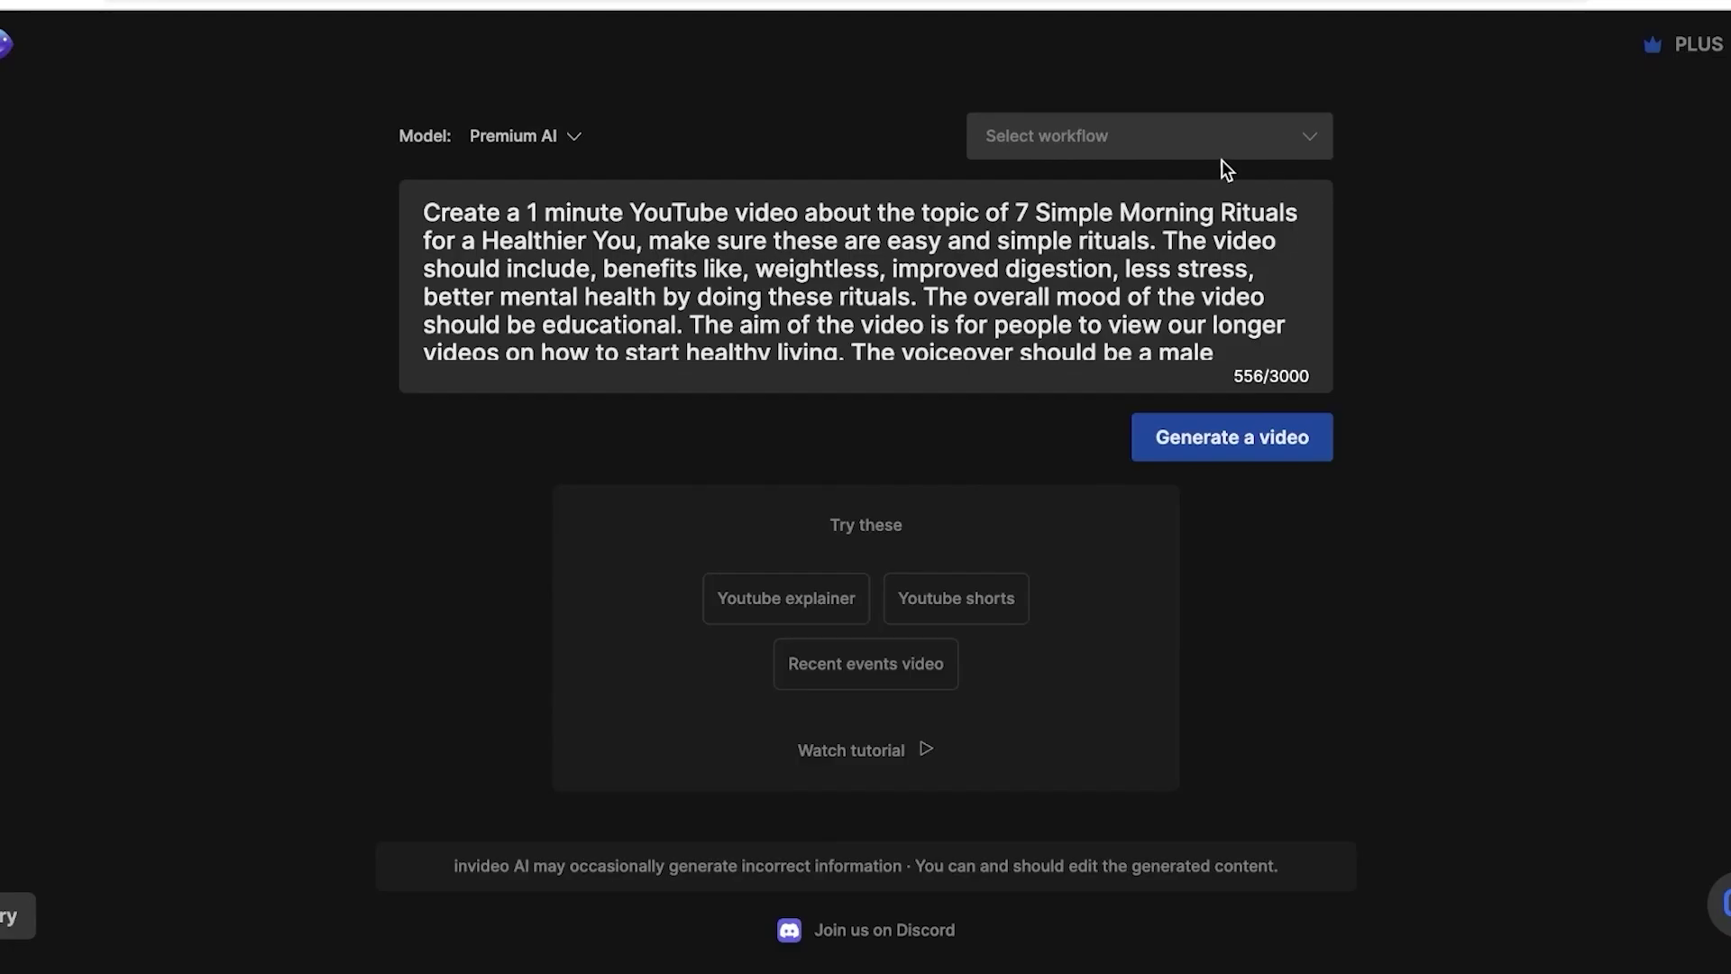
pyautogui.click(1230, 159)
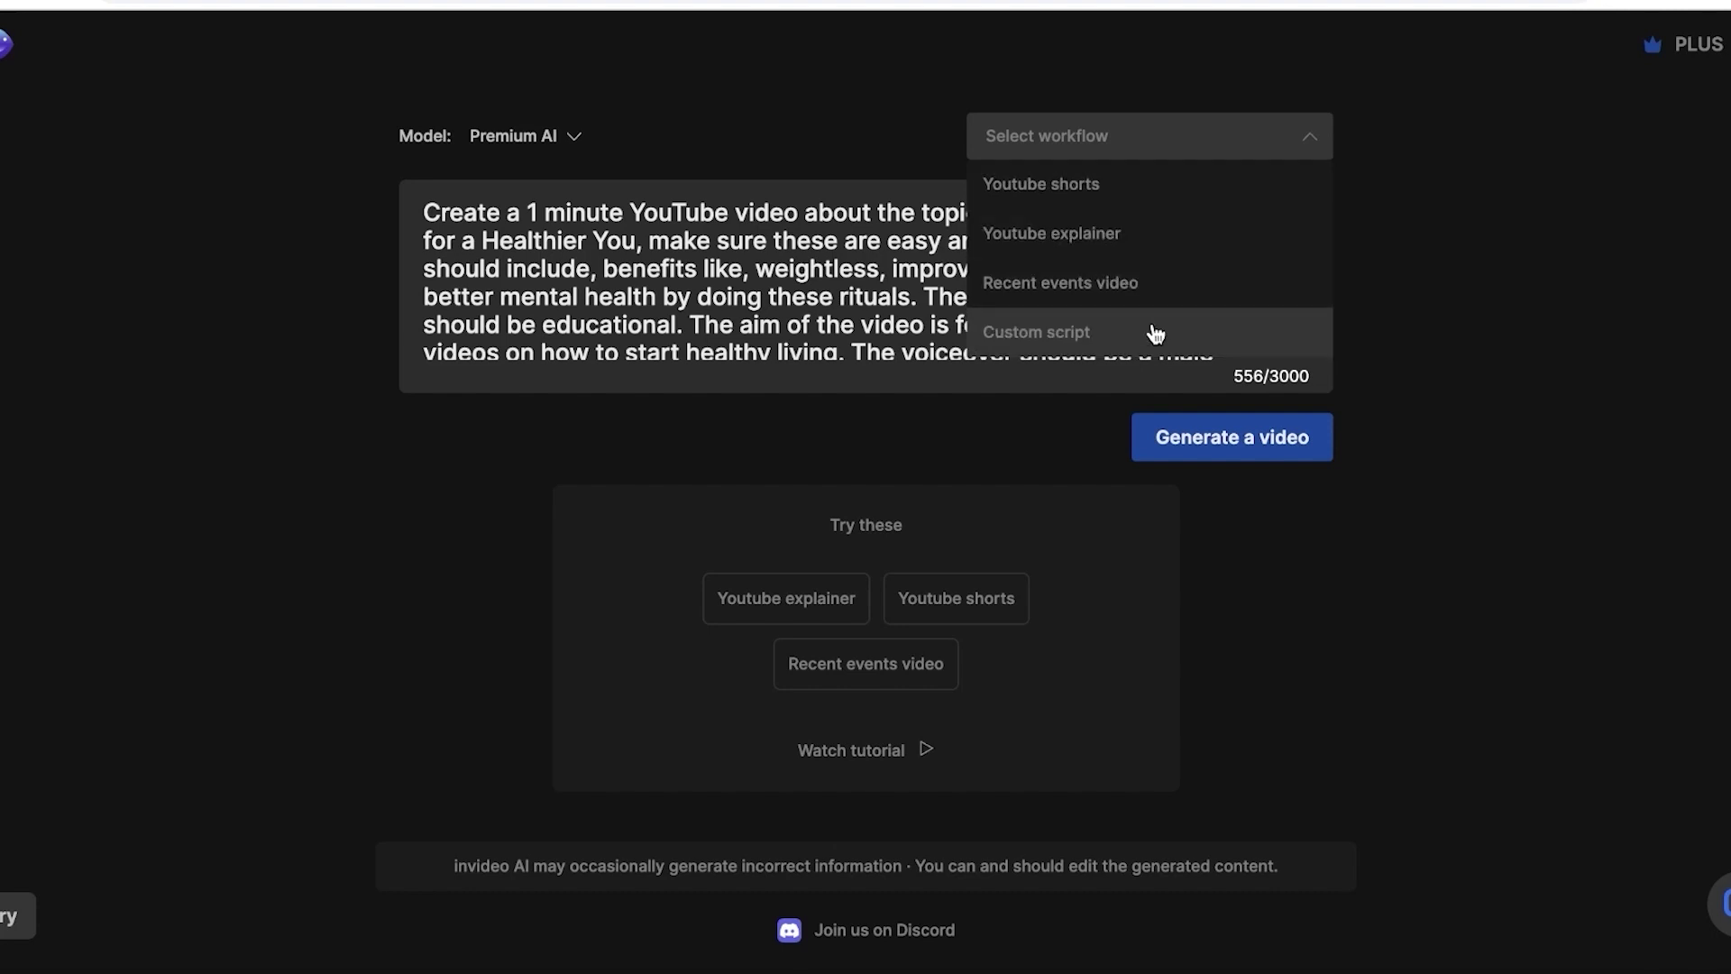
pyautogui.click(1101, 183)
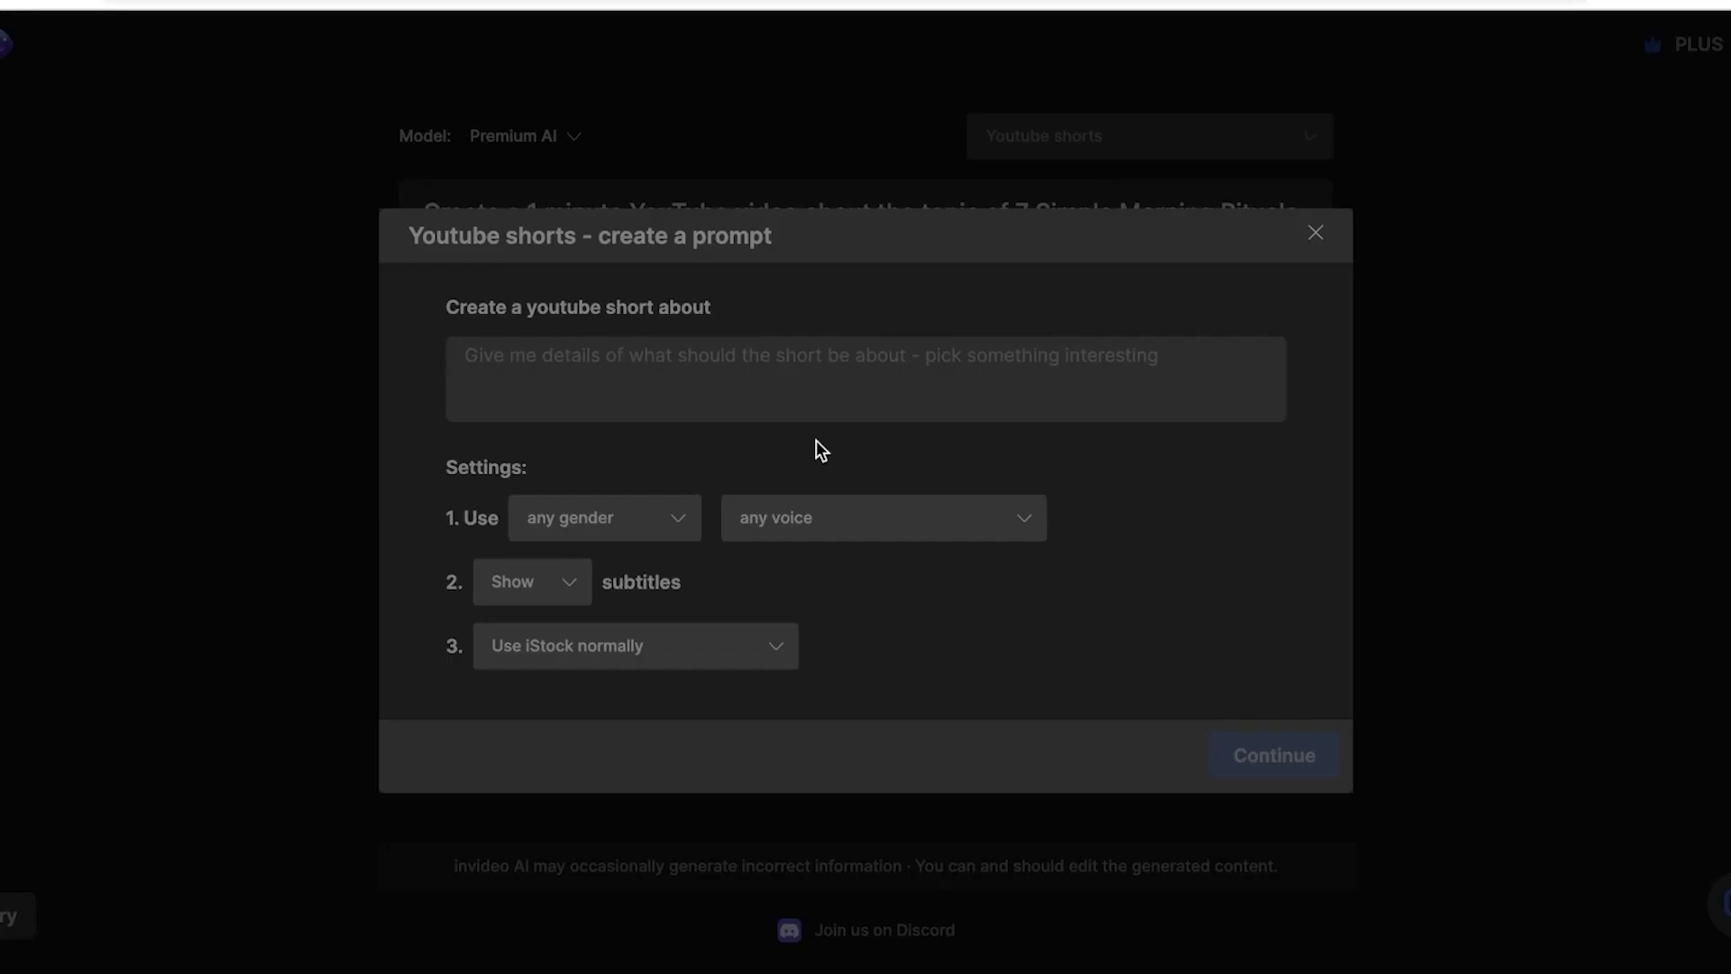
# Set the short's topic to mindful and healthy living, with a male clear American voice, subtitles shown and normal iStock usage, and continue
pyautogui.click(788, 372)
pyautogui.write('mindful and healthy living')
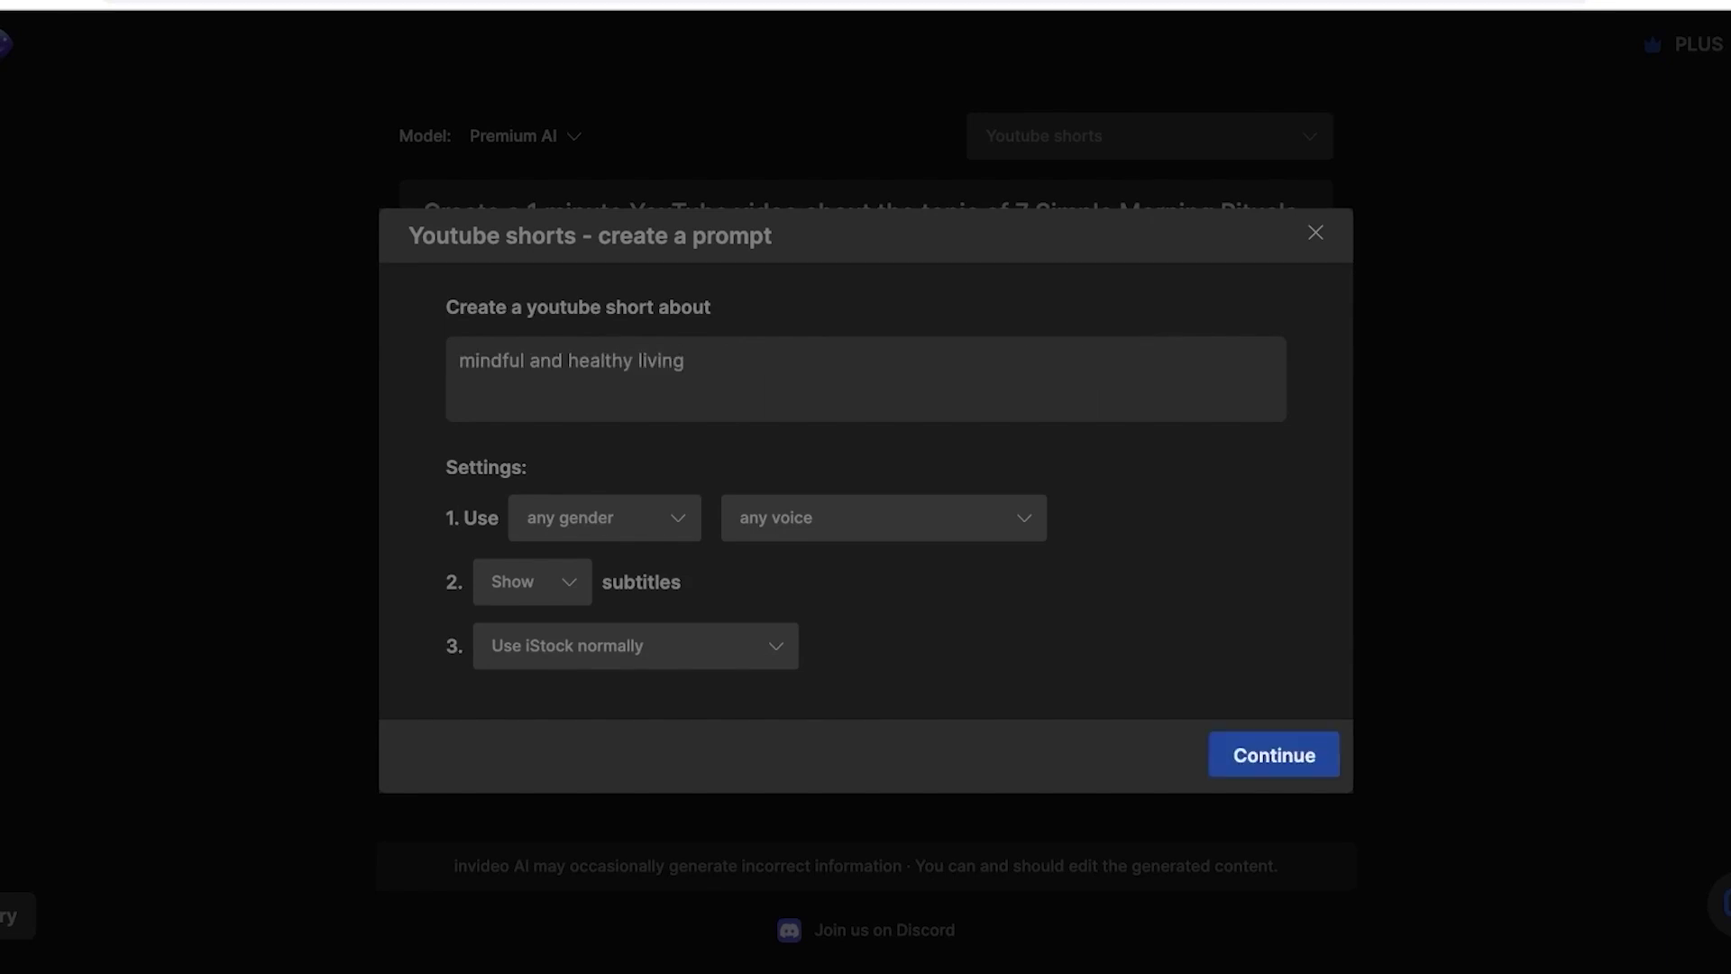
pyautogui.click(606, 521)
pyautogui.click(605, 613)
pyautogui.click(810, 539)
pyautogui.click(793, 613)
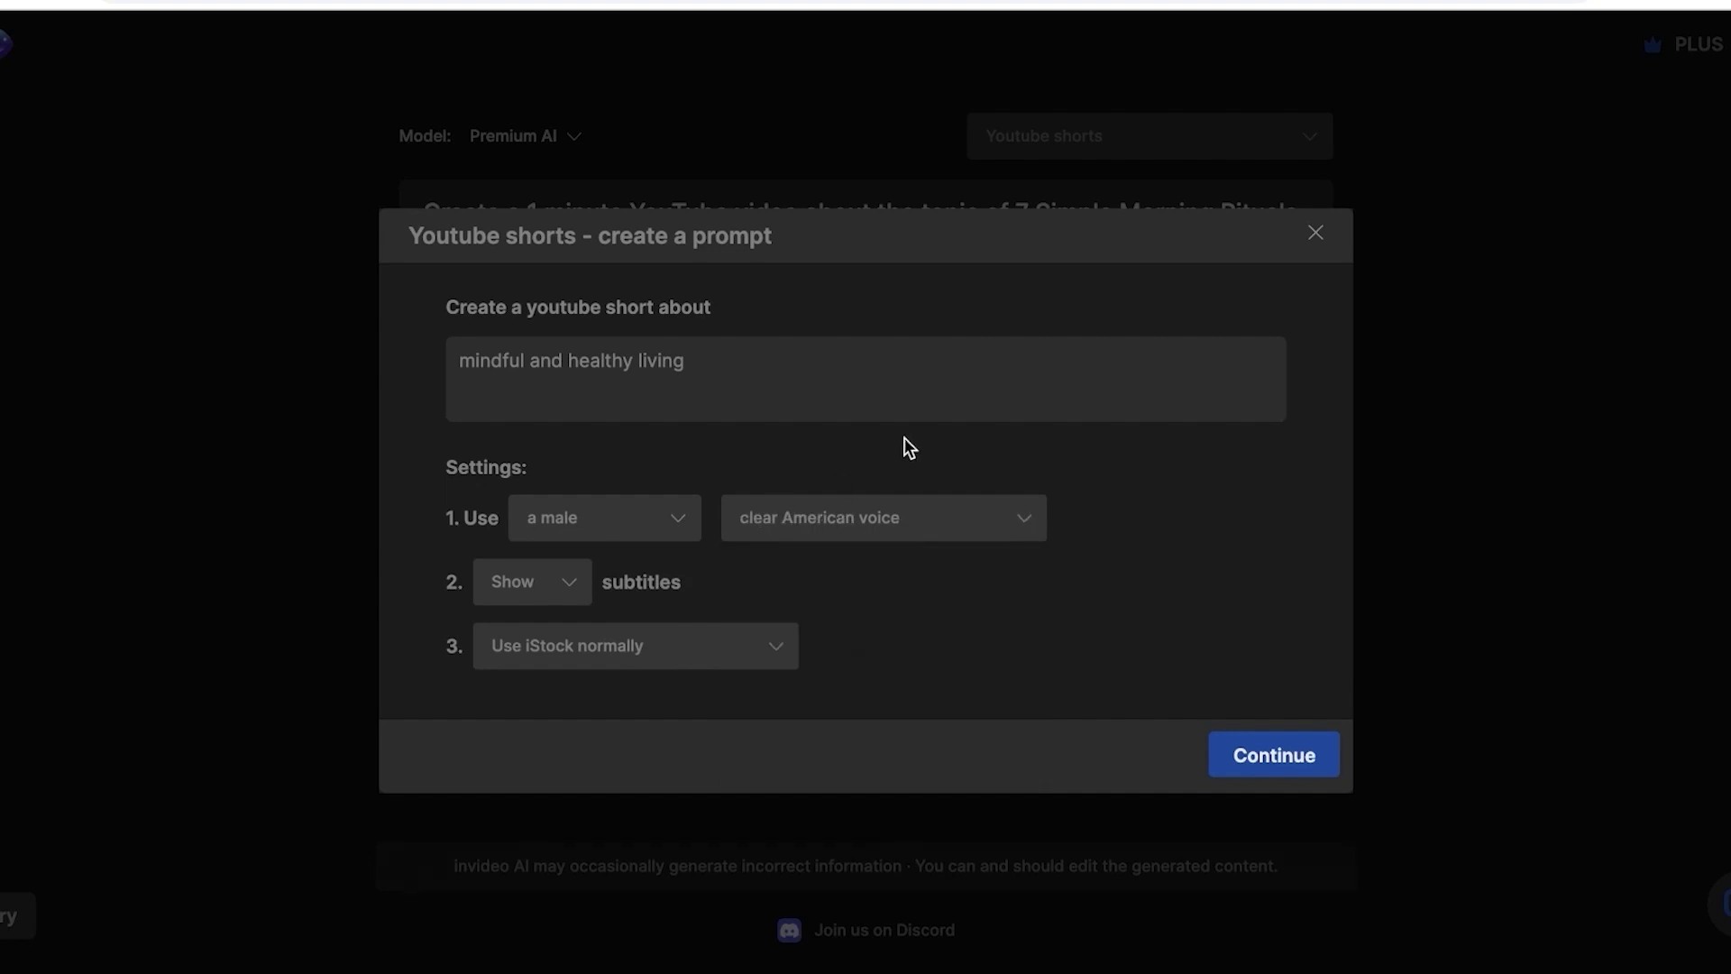
pyautogui.click(568, 597)
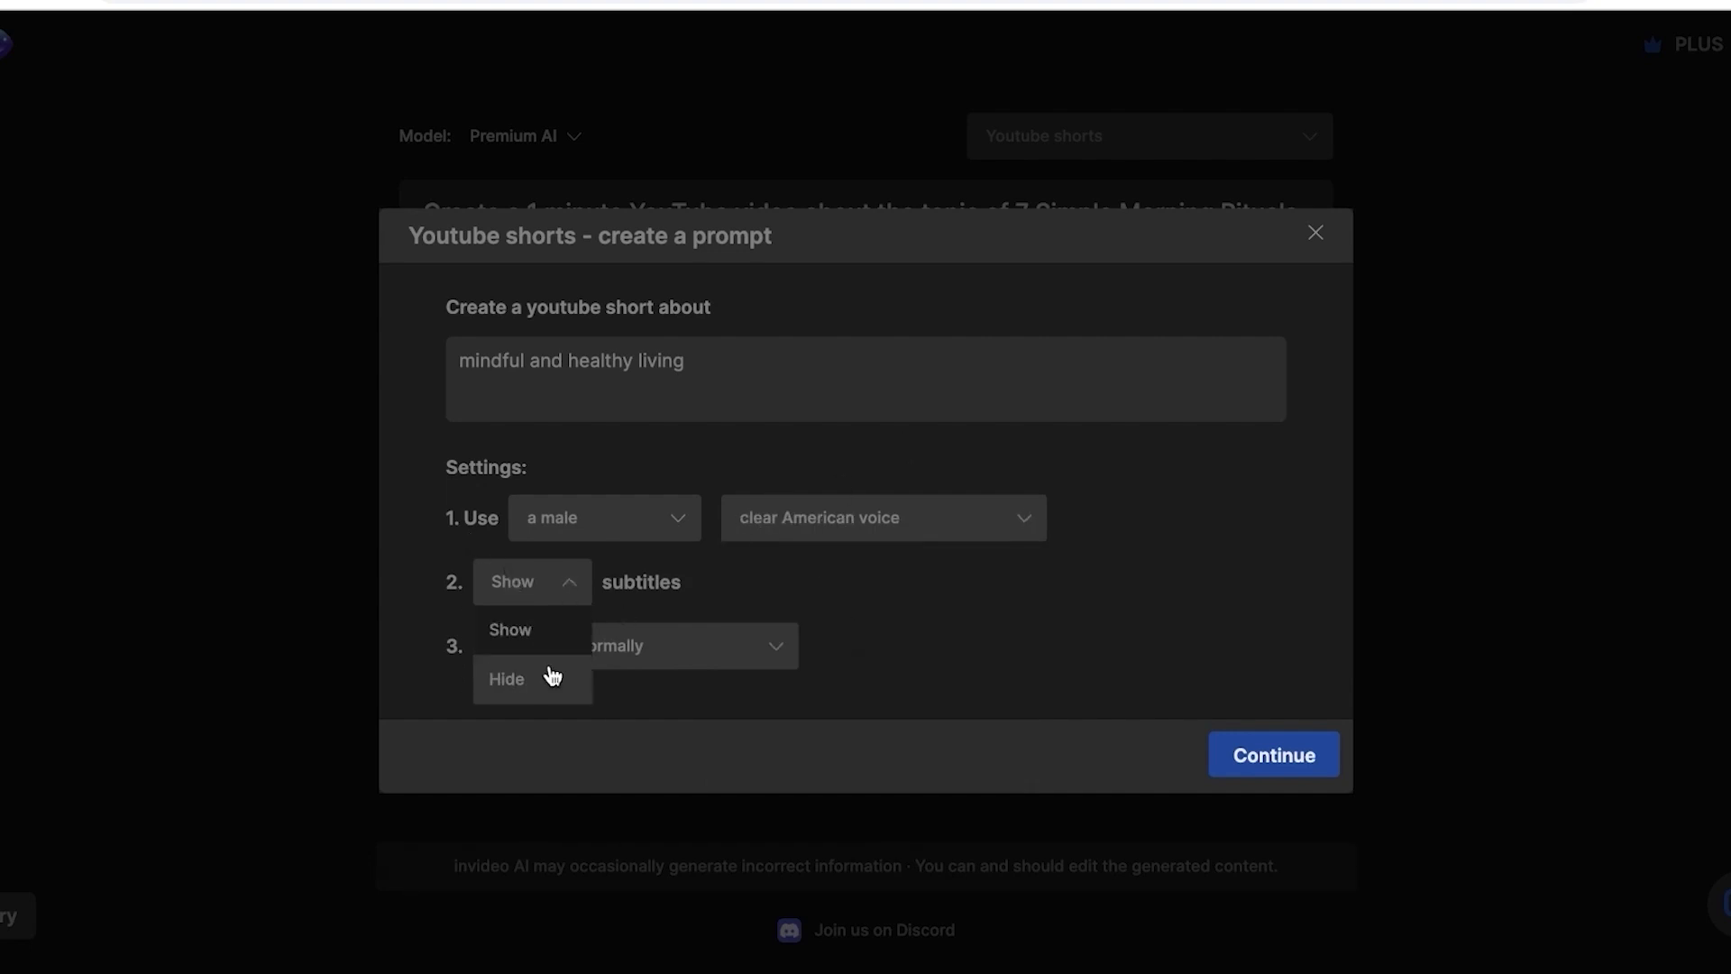
pyautogui.click(530, 639)
pyautogui.click(641, 645)
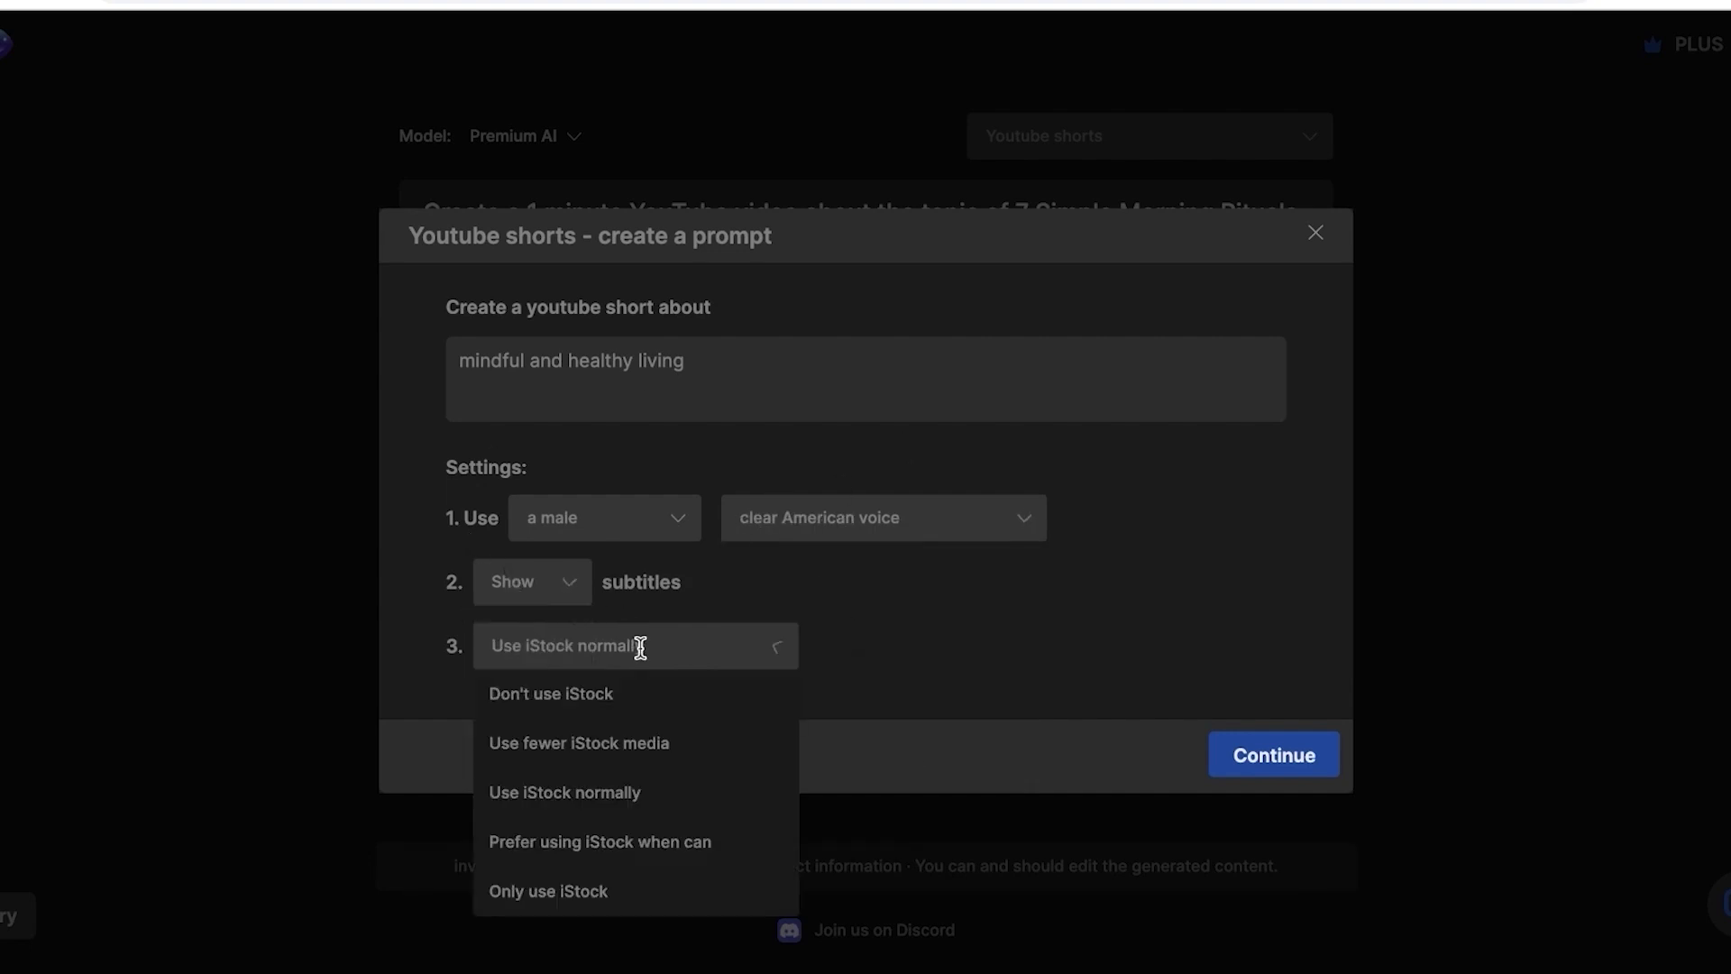
pyautogui.click(712, 788)
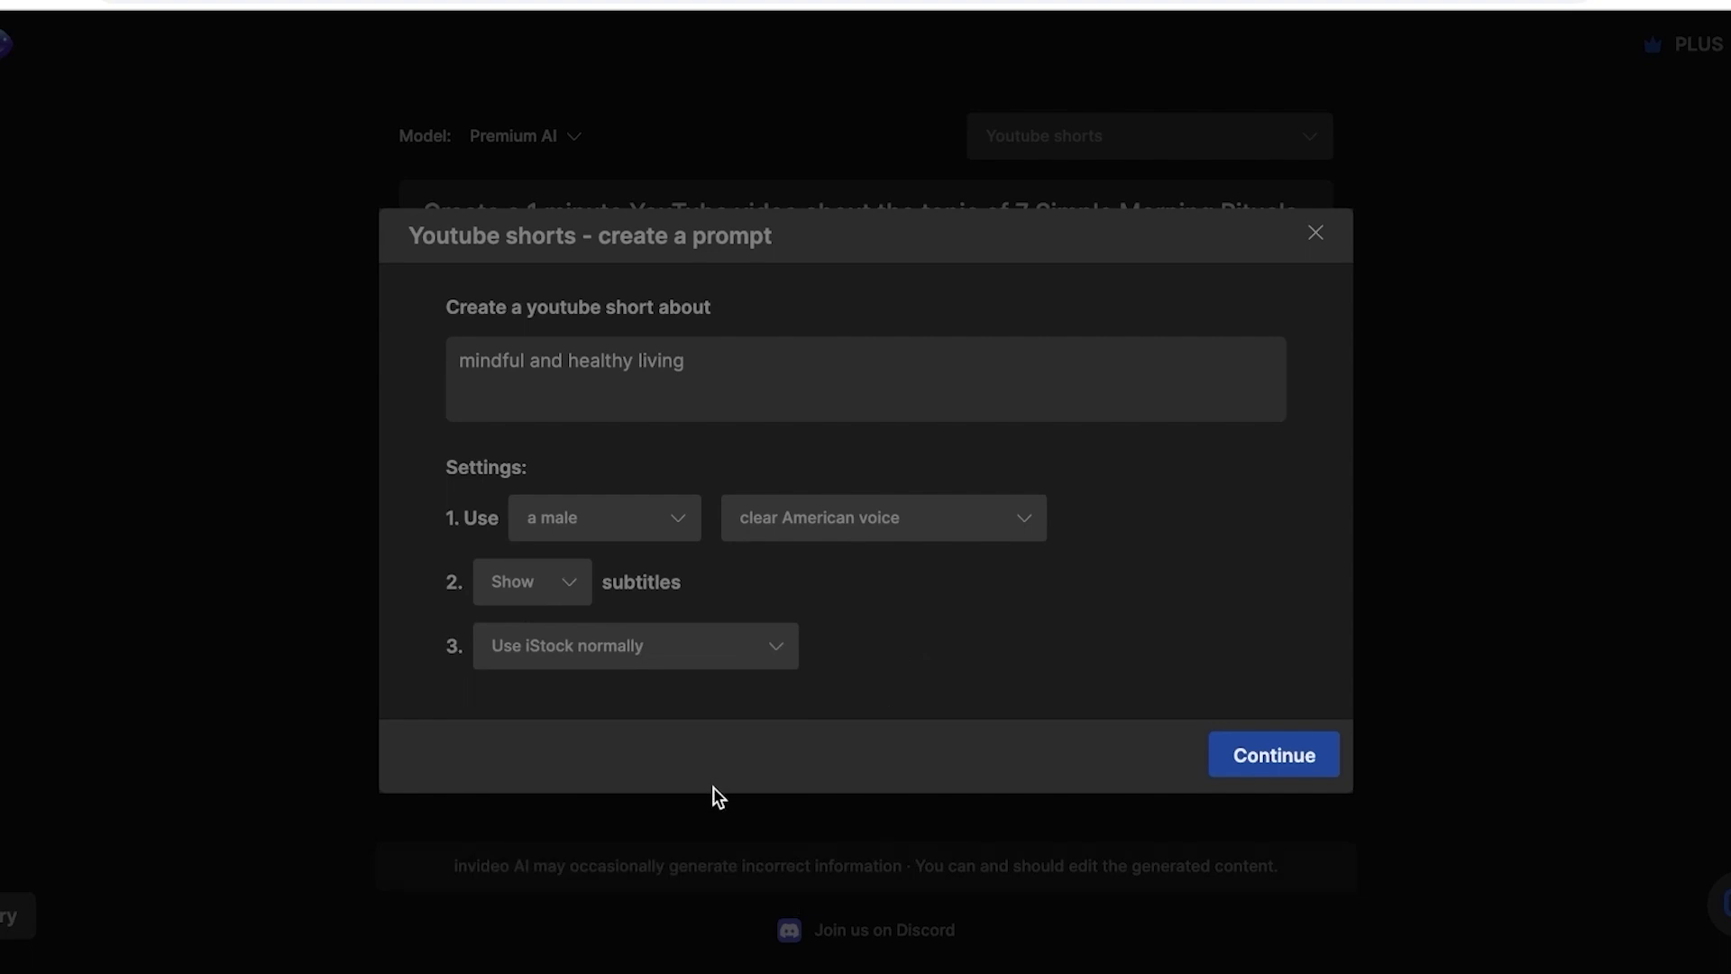
pyautogui.click(1269, 768)
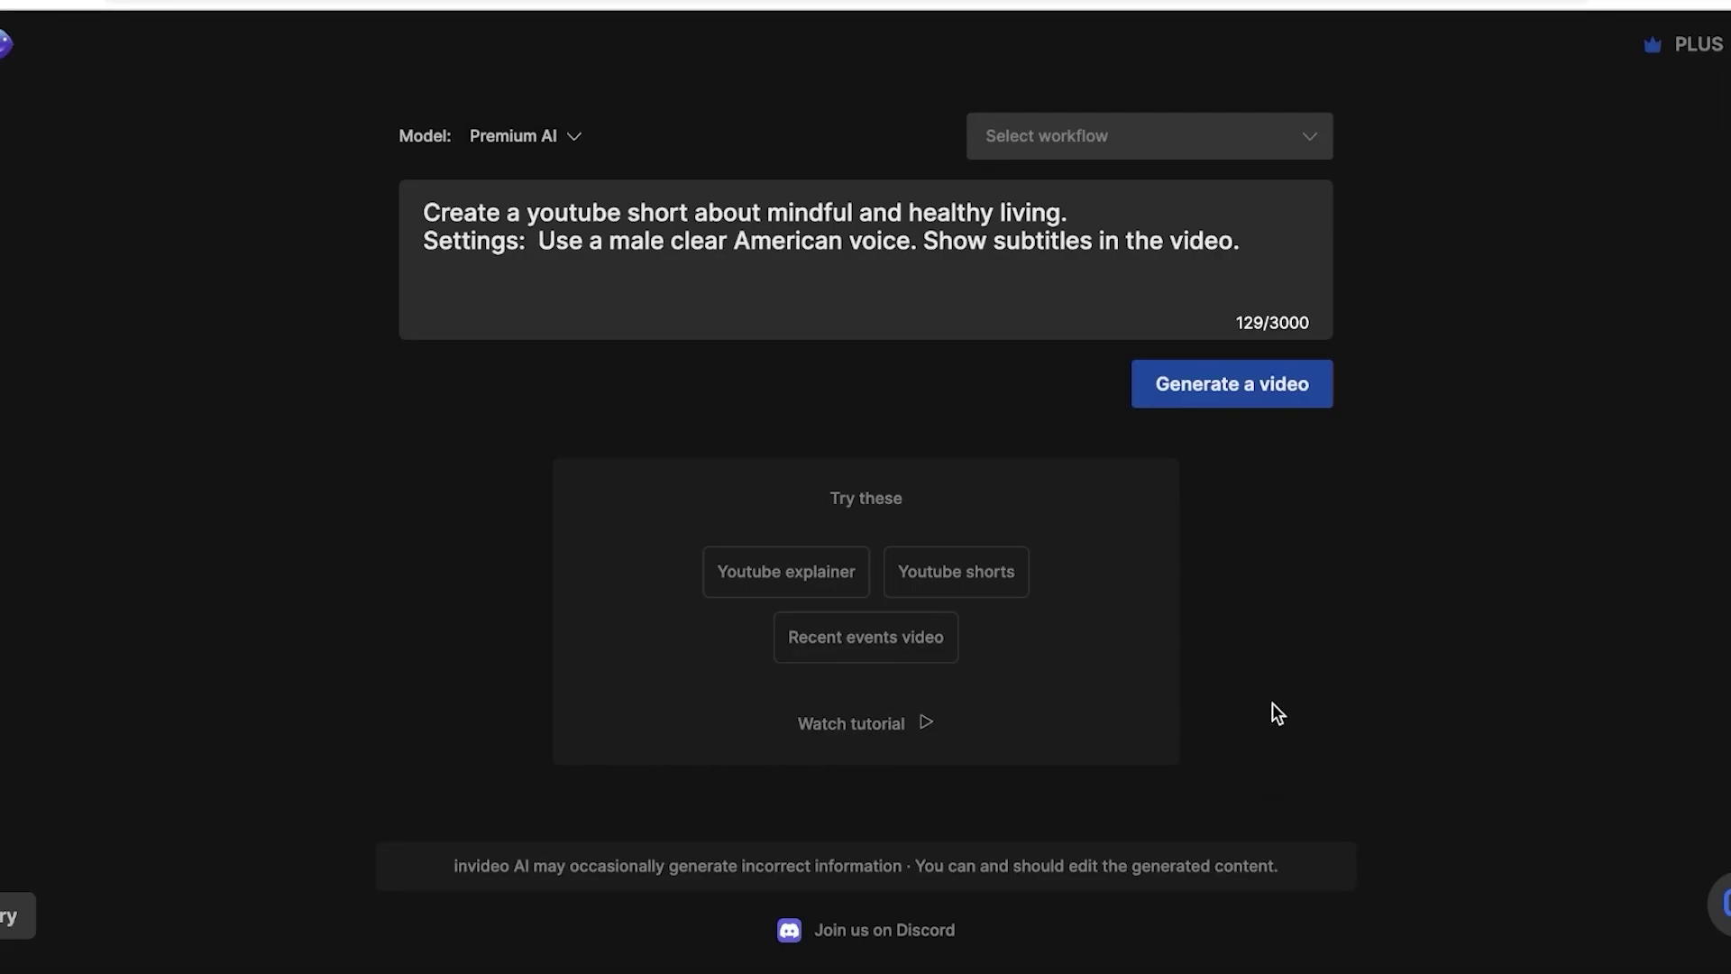
# Start generating the short for a General Public audience, keeping Minimalist Zen and YouTube Shorts
pyautogui.click(1182, 398)
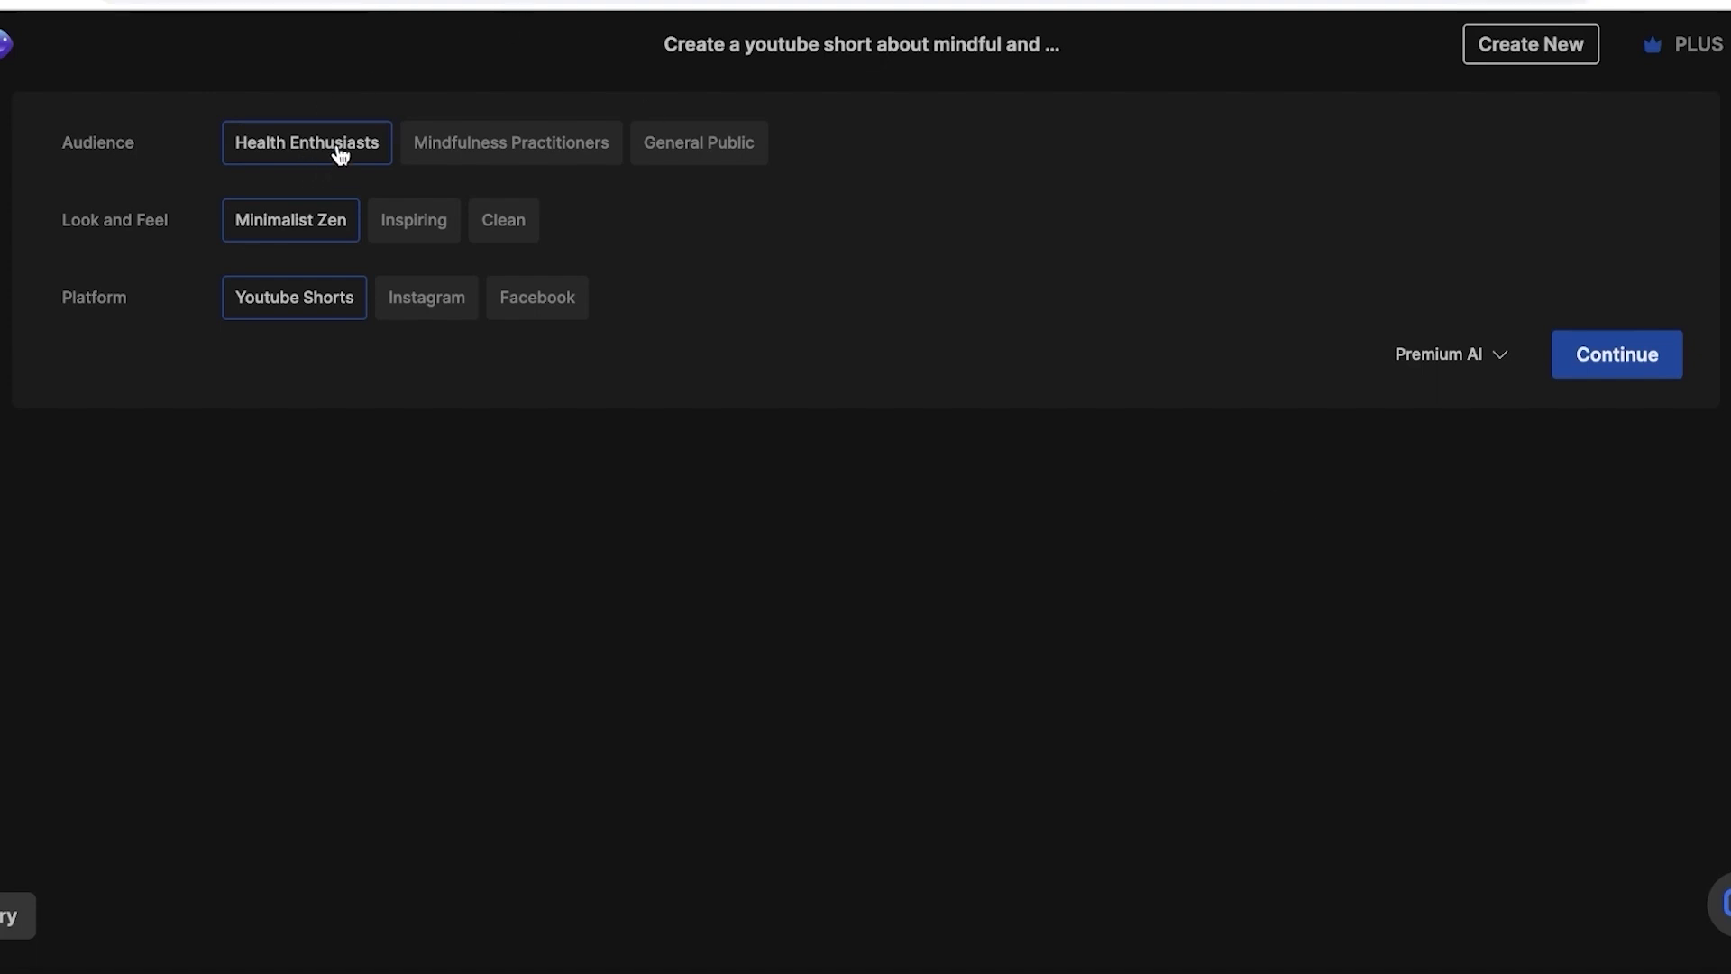
pyautogui.click(722, 163)
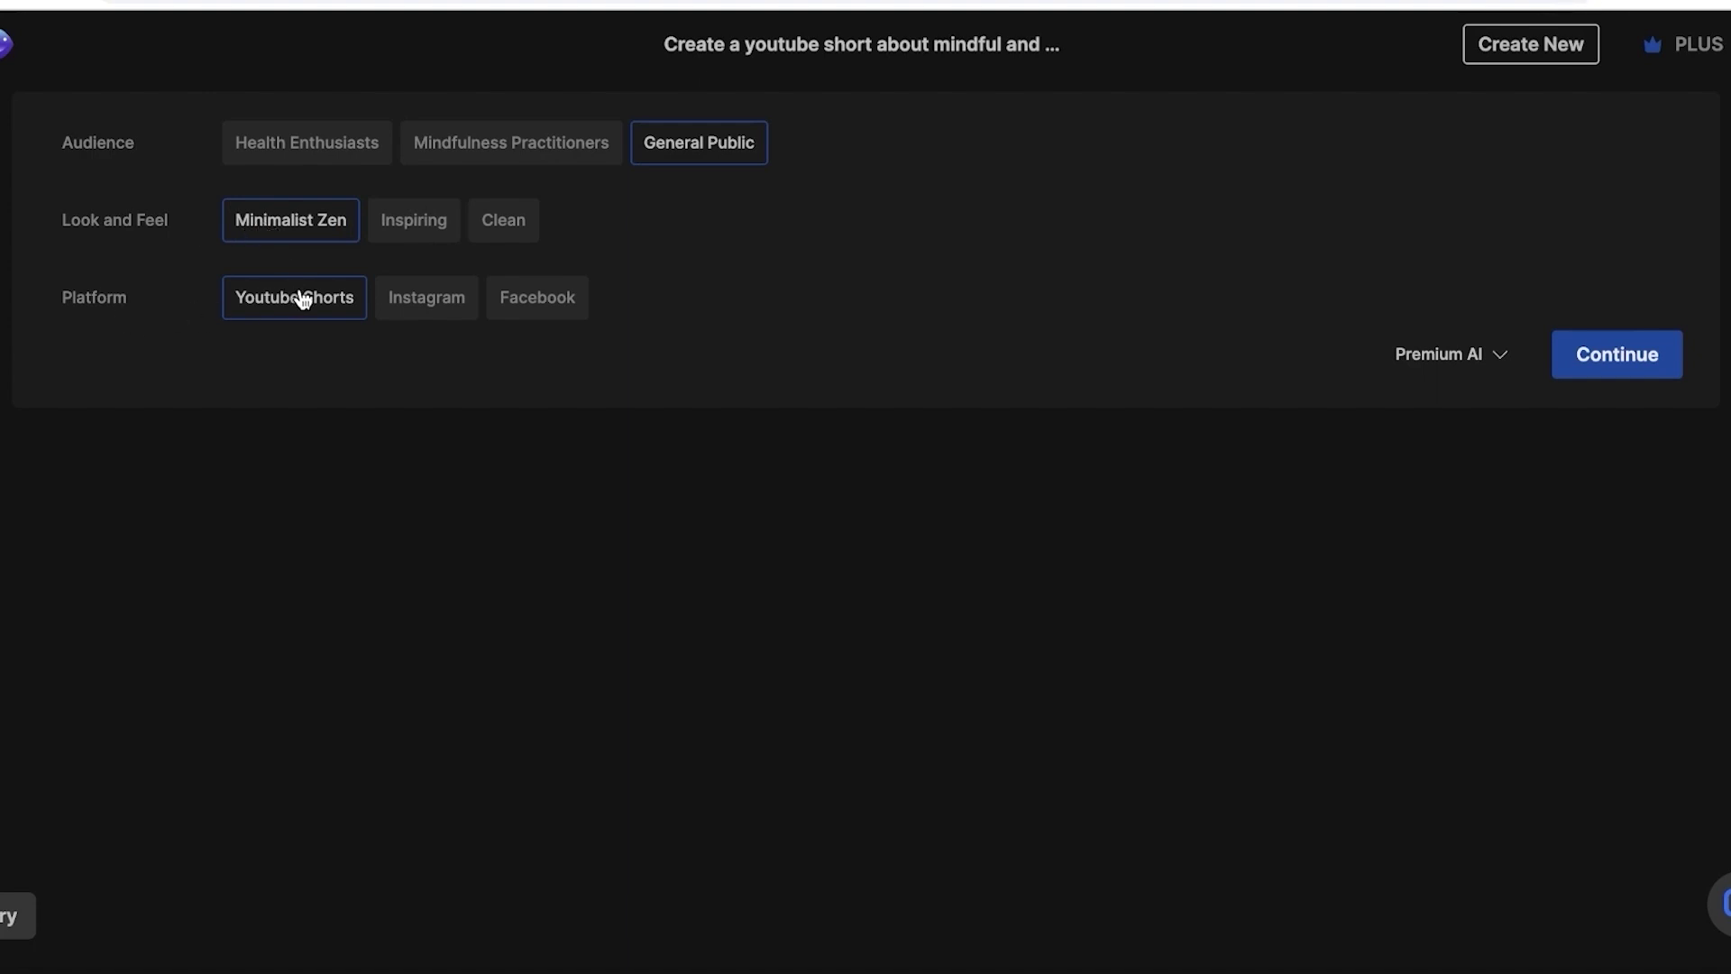
pyautogui.click(1594, 334)
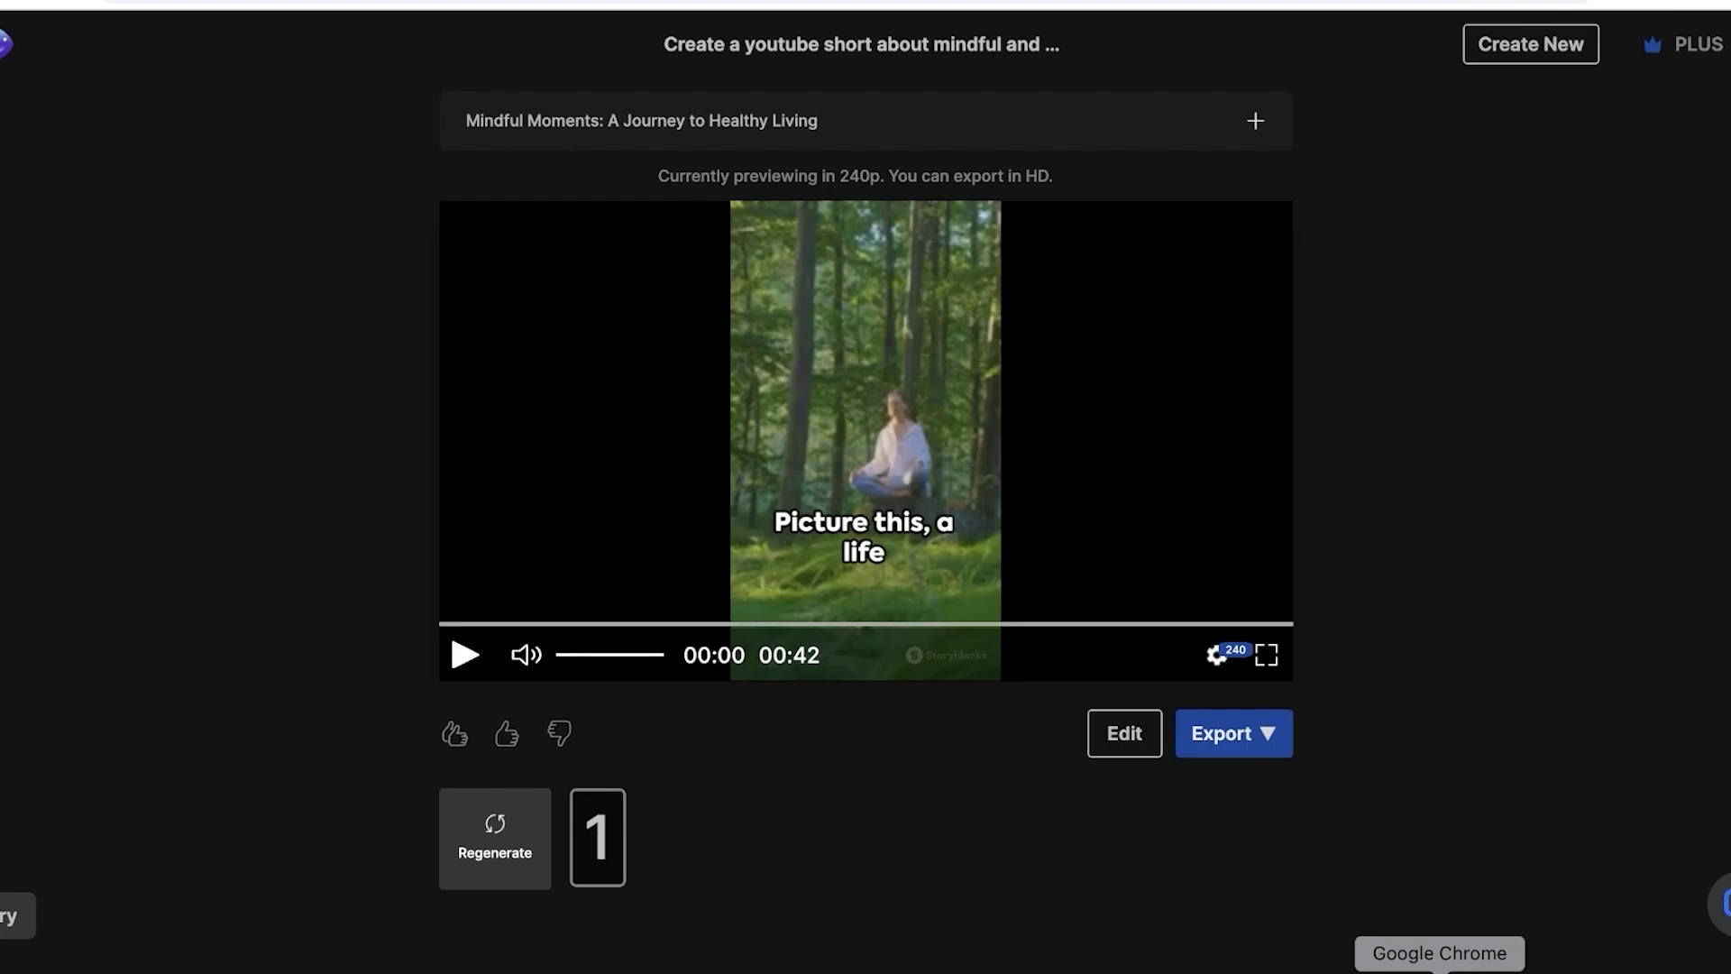
# Adjust volume, preview the 42-second short from 00:10 to 00:28, then bring up regenerate options
pyautogui.press('XF86AudioLowerVolume')
pyautogui.press('XF86AudioLowerVolume')
pyautogui.press('XF86AudioLowerVolume')
pyautogui.press('XF86AudioLowerVolume')
pyautogui.press('XF86AudioLowerVolume')
pyautogui.press('XF86AudioLowerVolume')
pyautogui.press('XF86AudioLowerVolume')
pyautogui.press('XF86AudioLowerVolume')
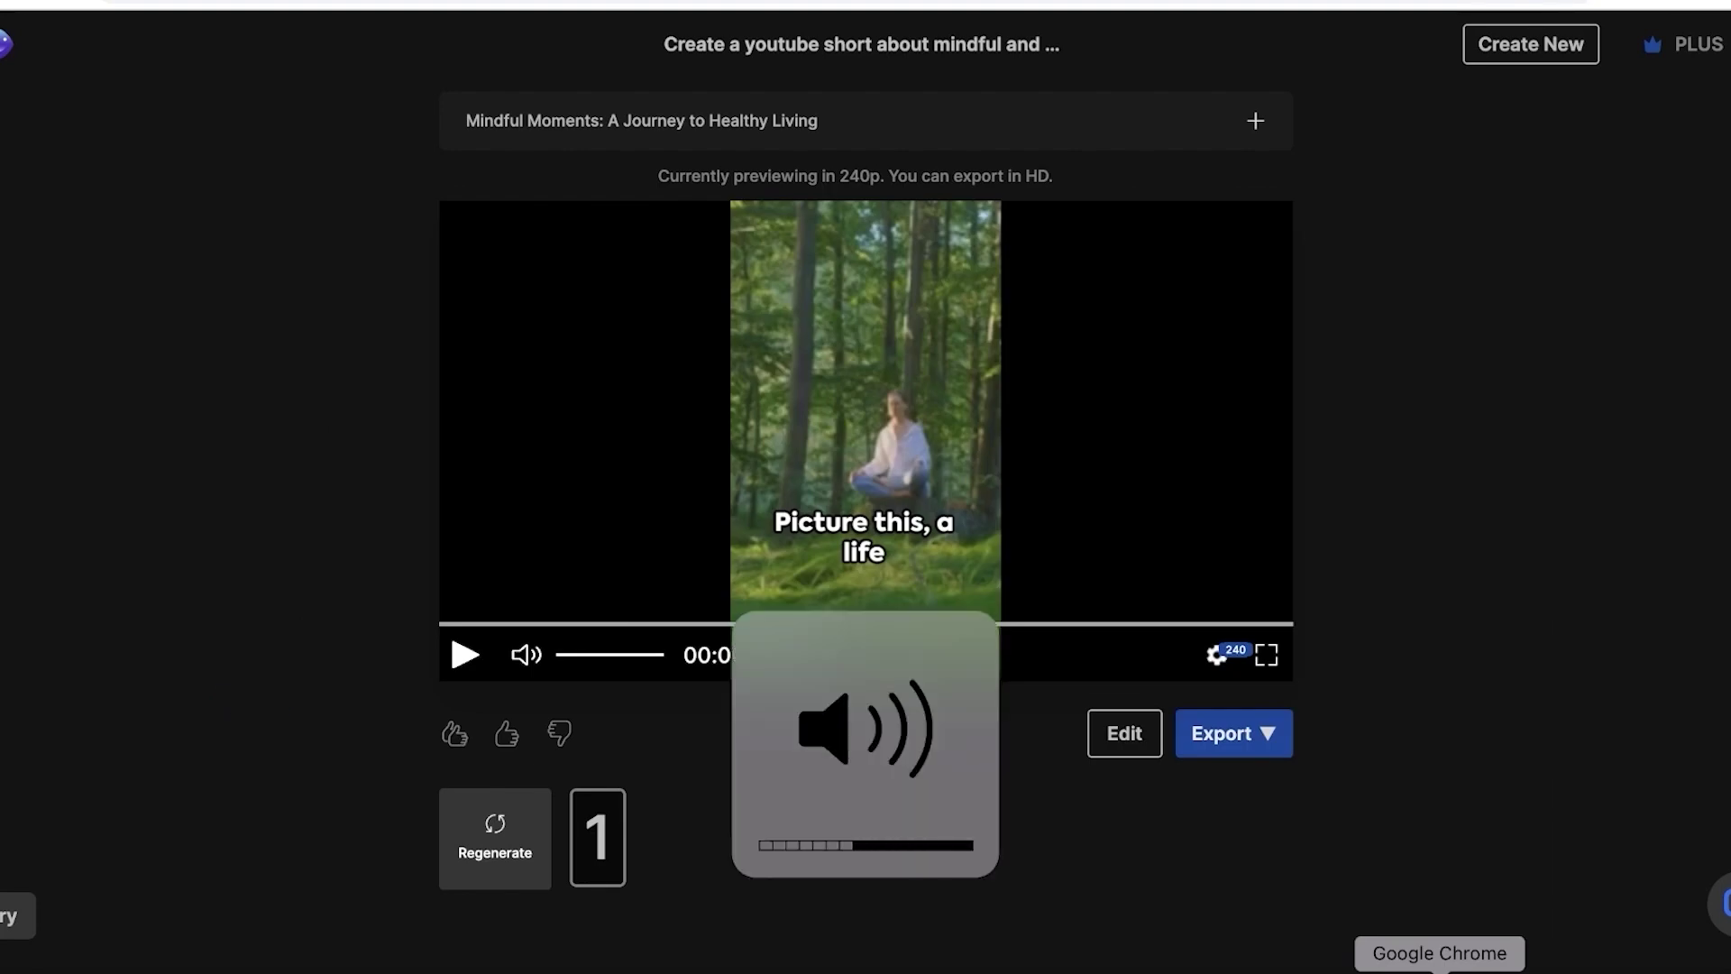
pyautogui.press('XF86AudioRaiseVolume')
pyautogui.press('XF86AudioRaiseVolume')
pyautogui.press('XF86AudioRaiseVolume')
pyautogui.press('XF86AudioRaiseVolume')
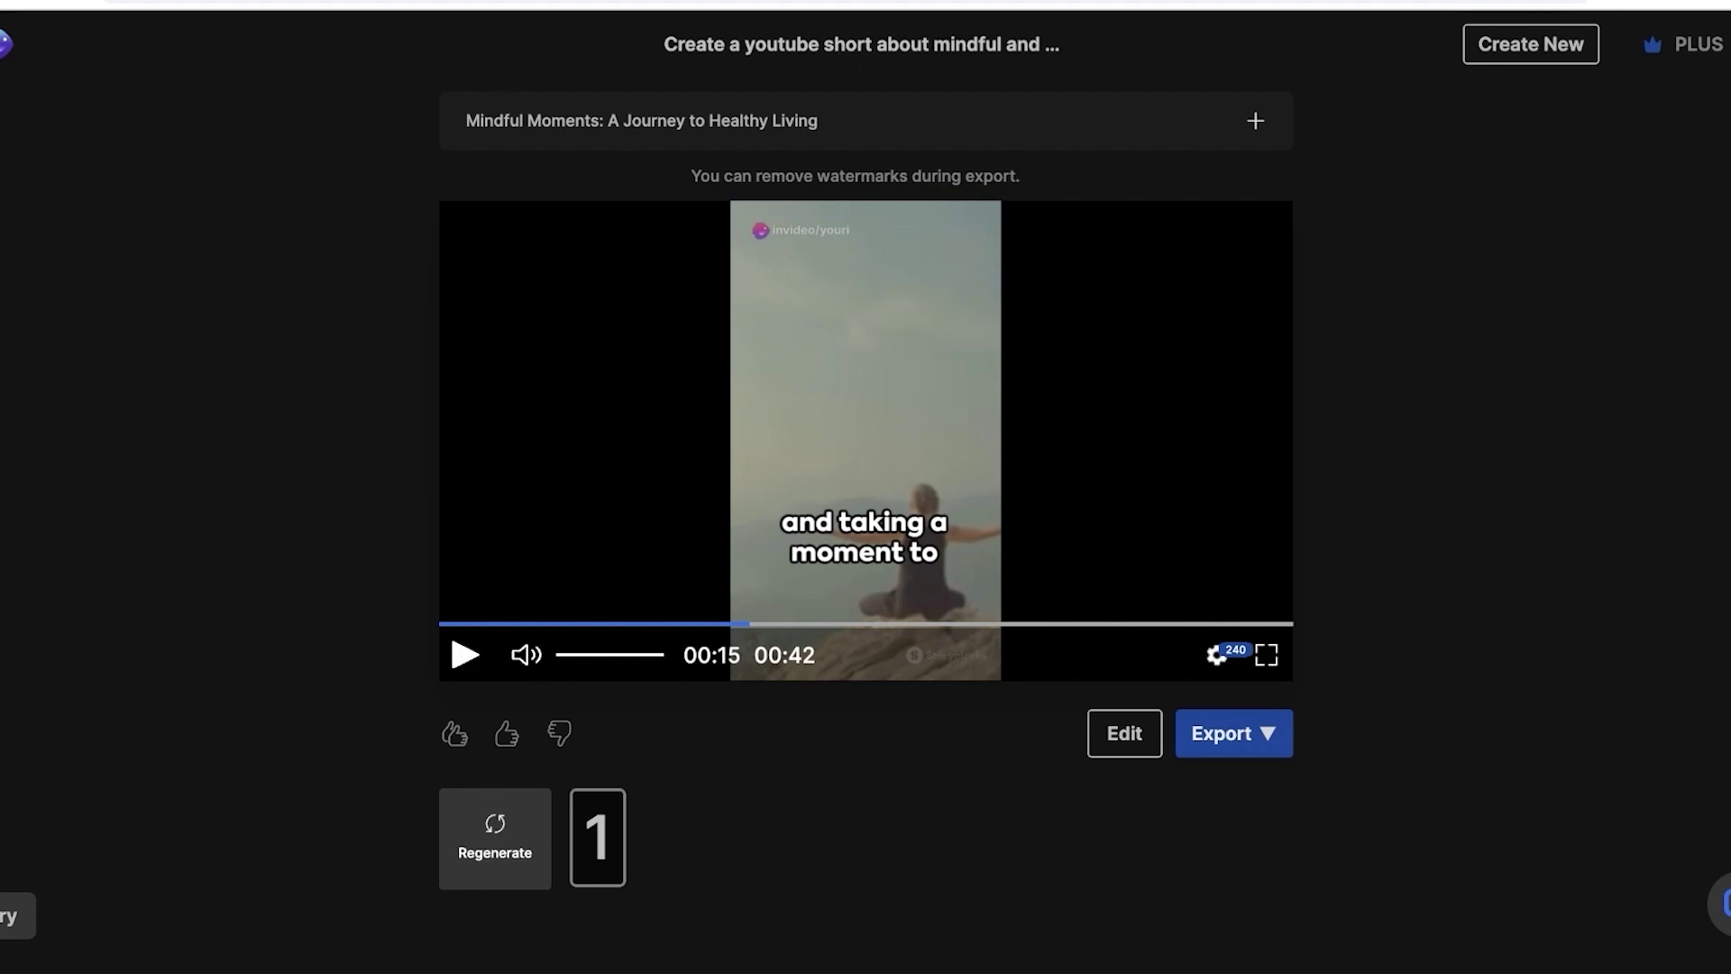
pyautogui.click(646, 623)
pyautogui.click(865, 624)
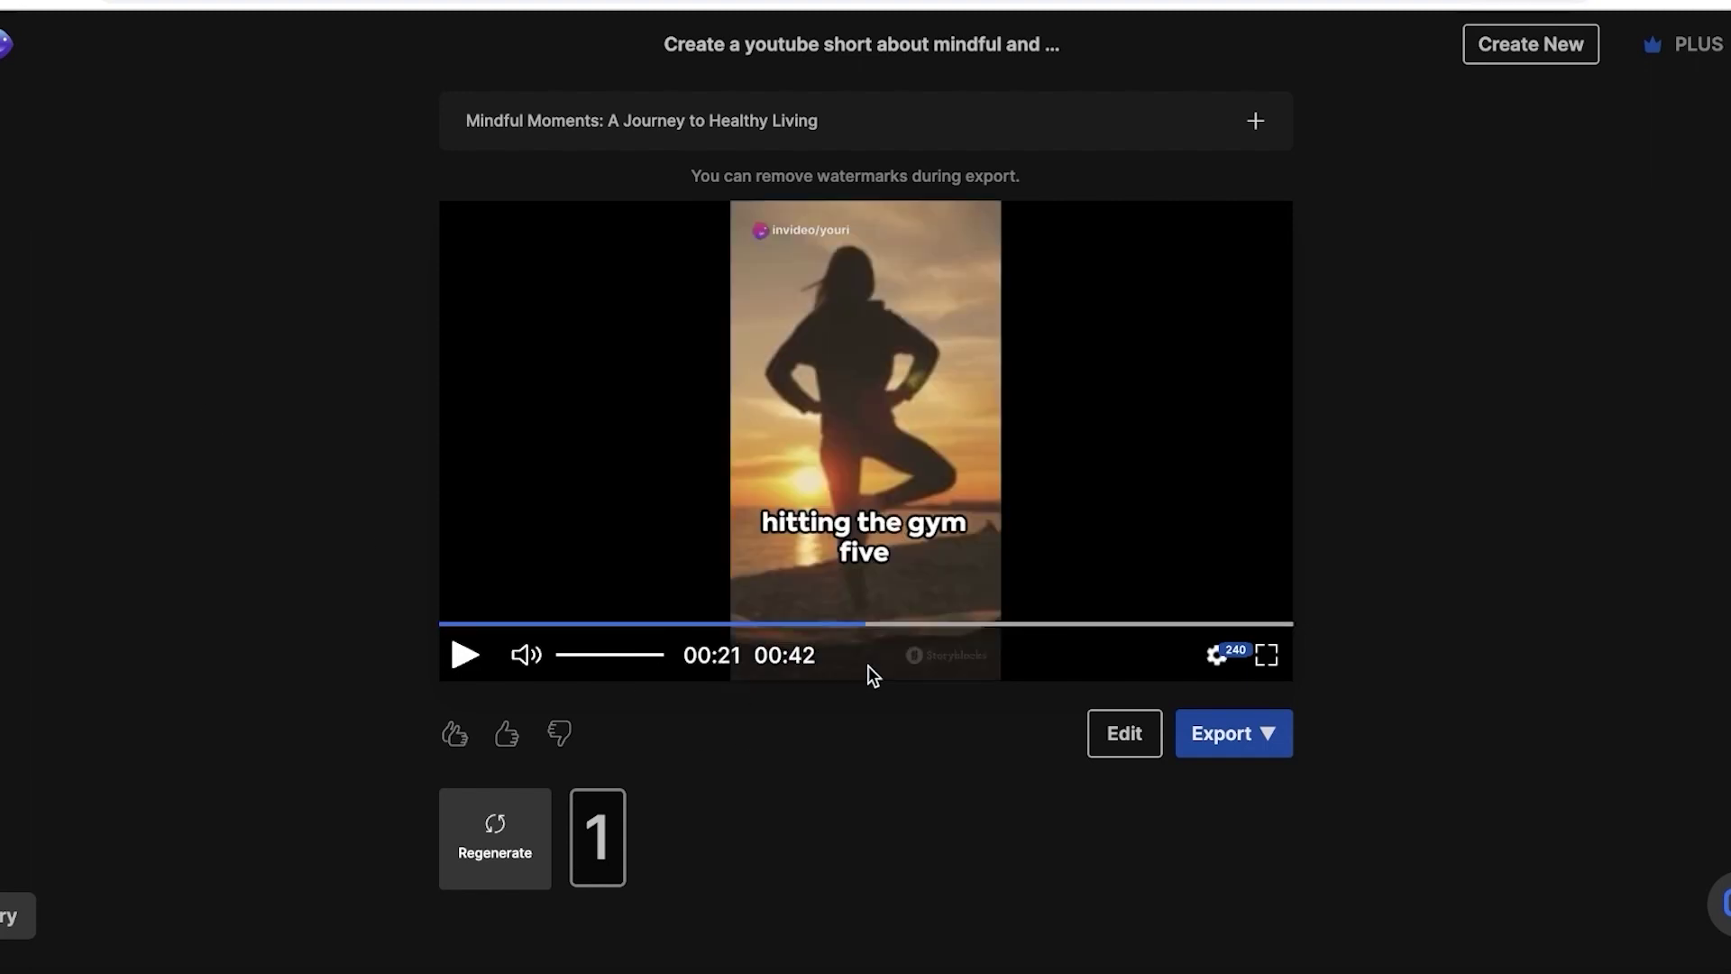
pyautogui.click(927, 622)
pyautogui.click(967, 622)
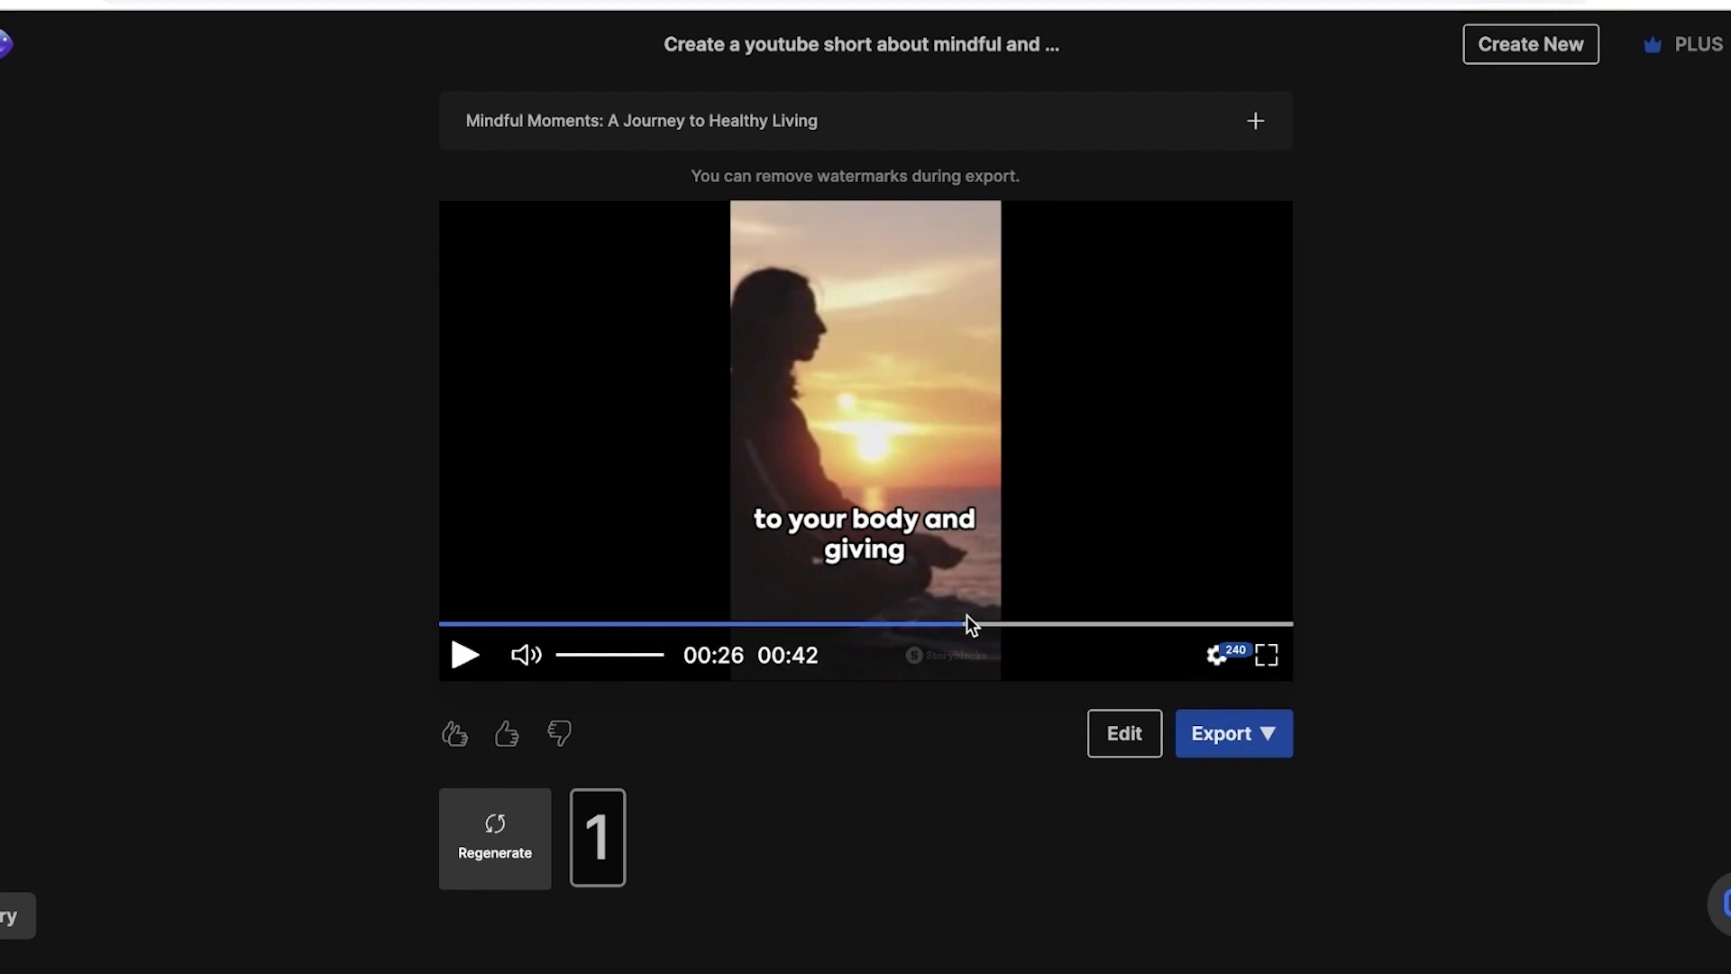
pyautogui.click(1005, 623)
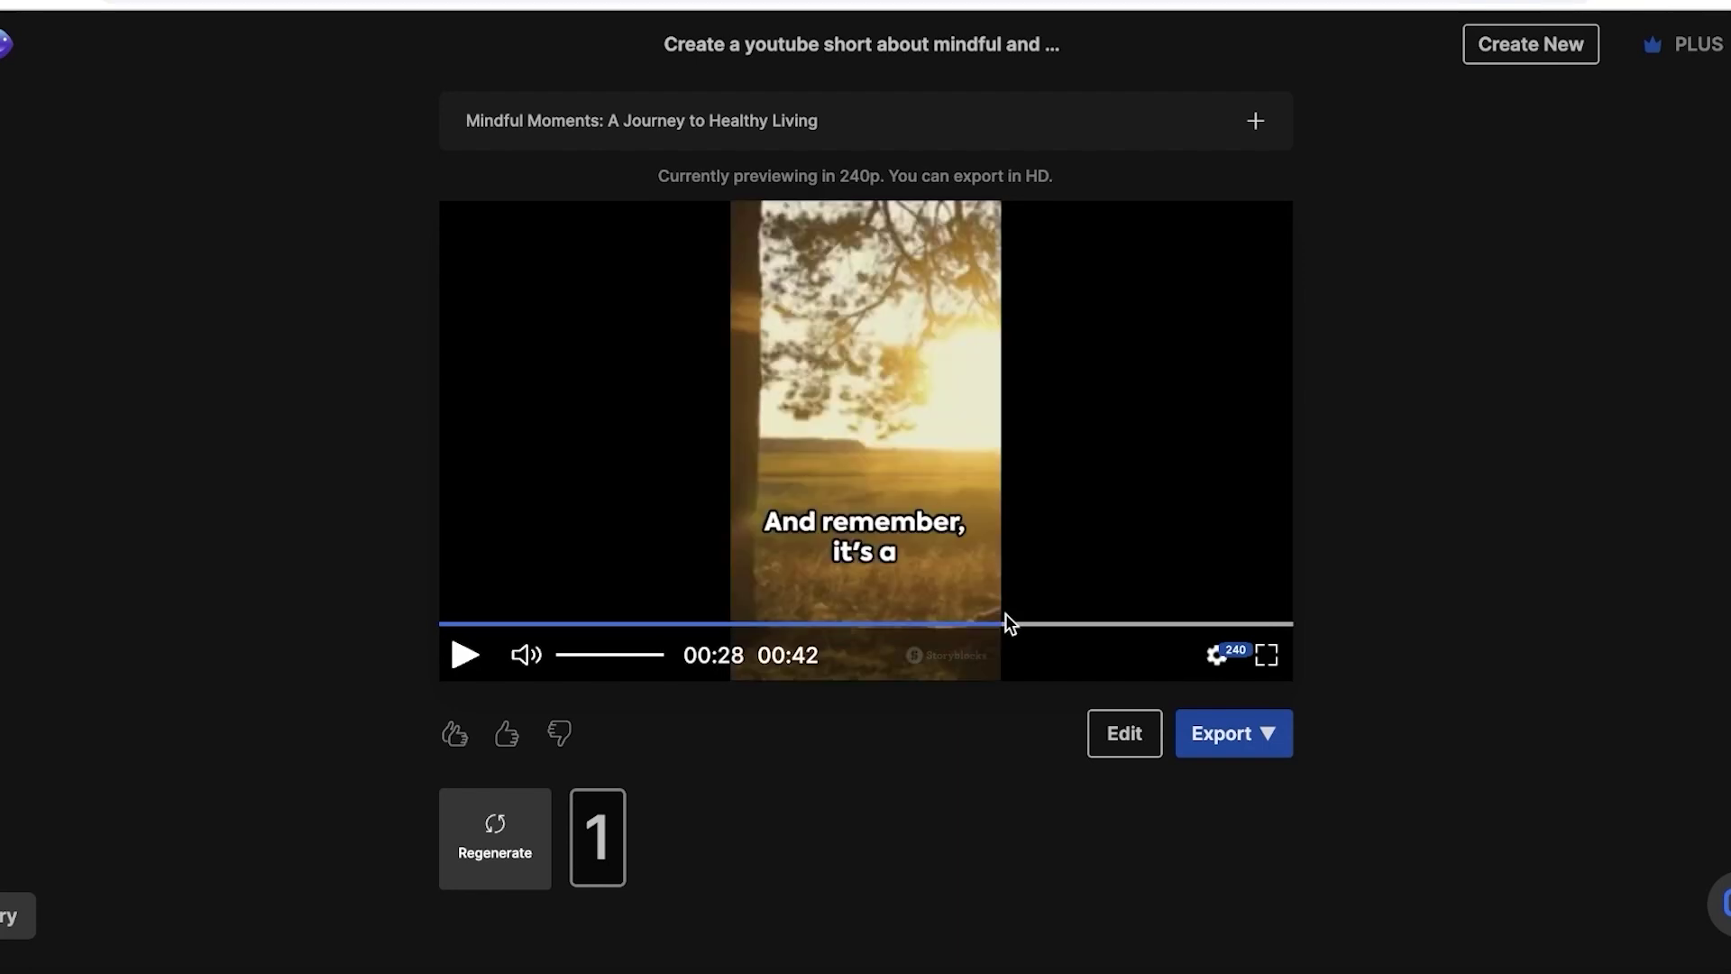
pyautogui.moveTo(1014, 651); pyautogui.dragTo(1214, 626)
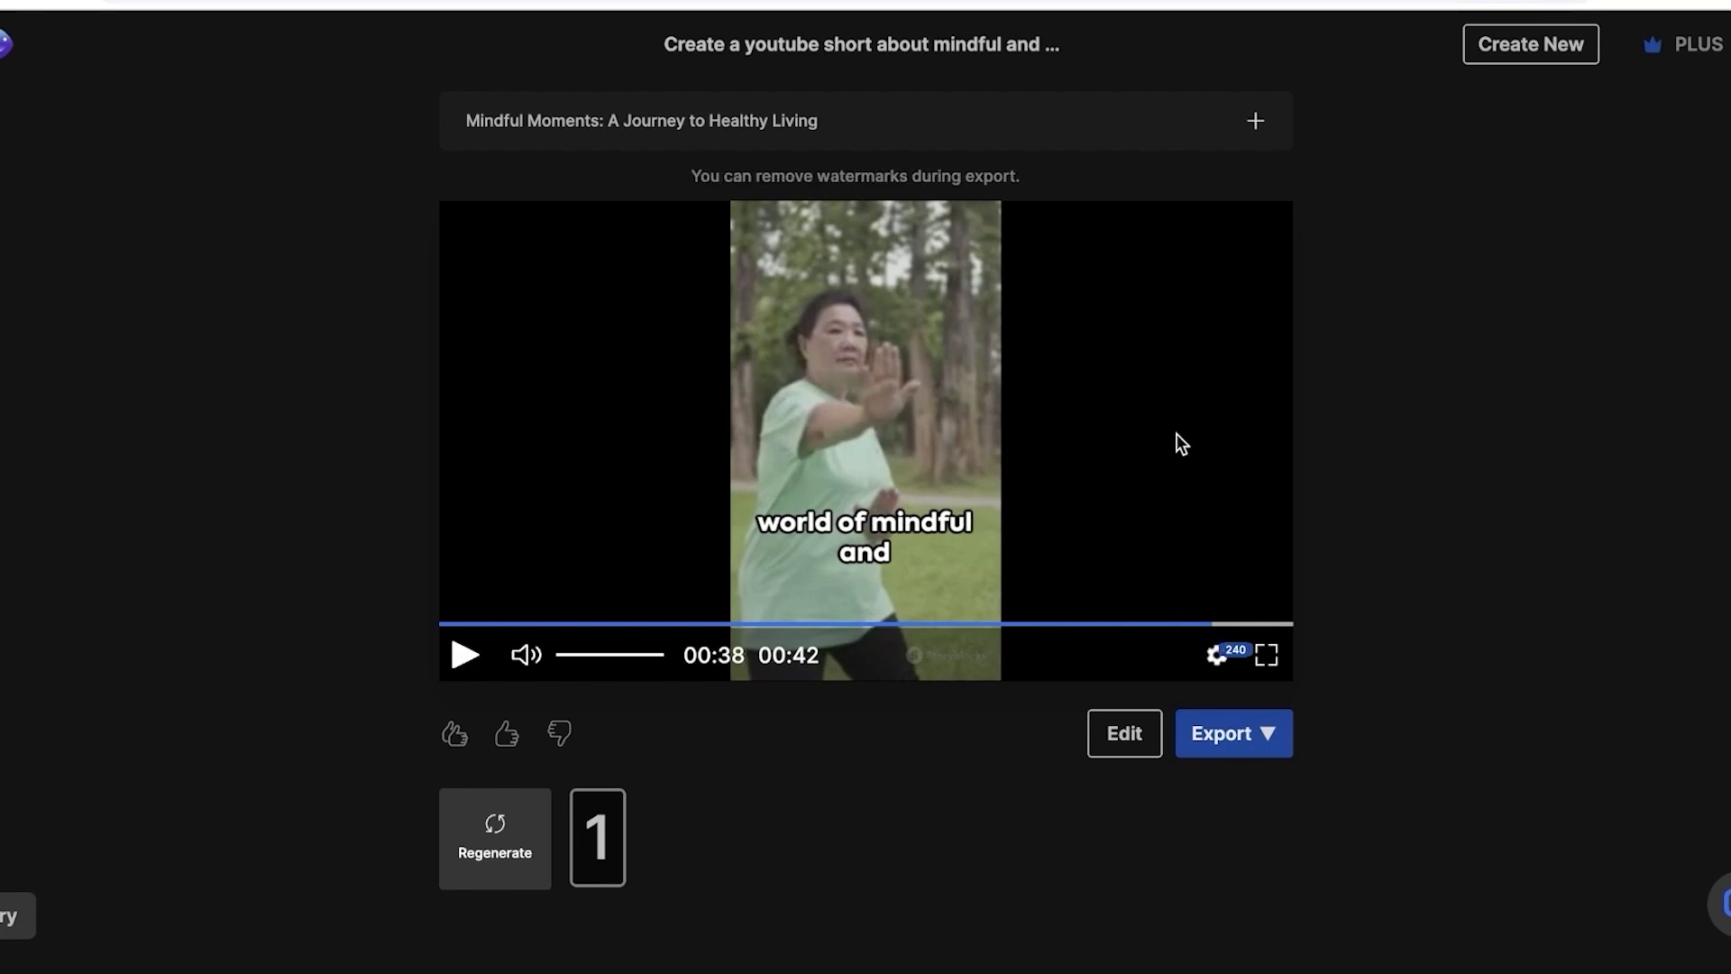
pyautogui.click(482, 862)
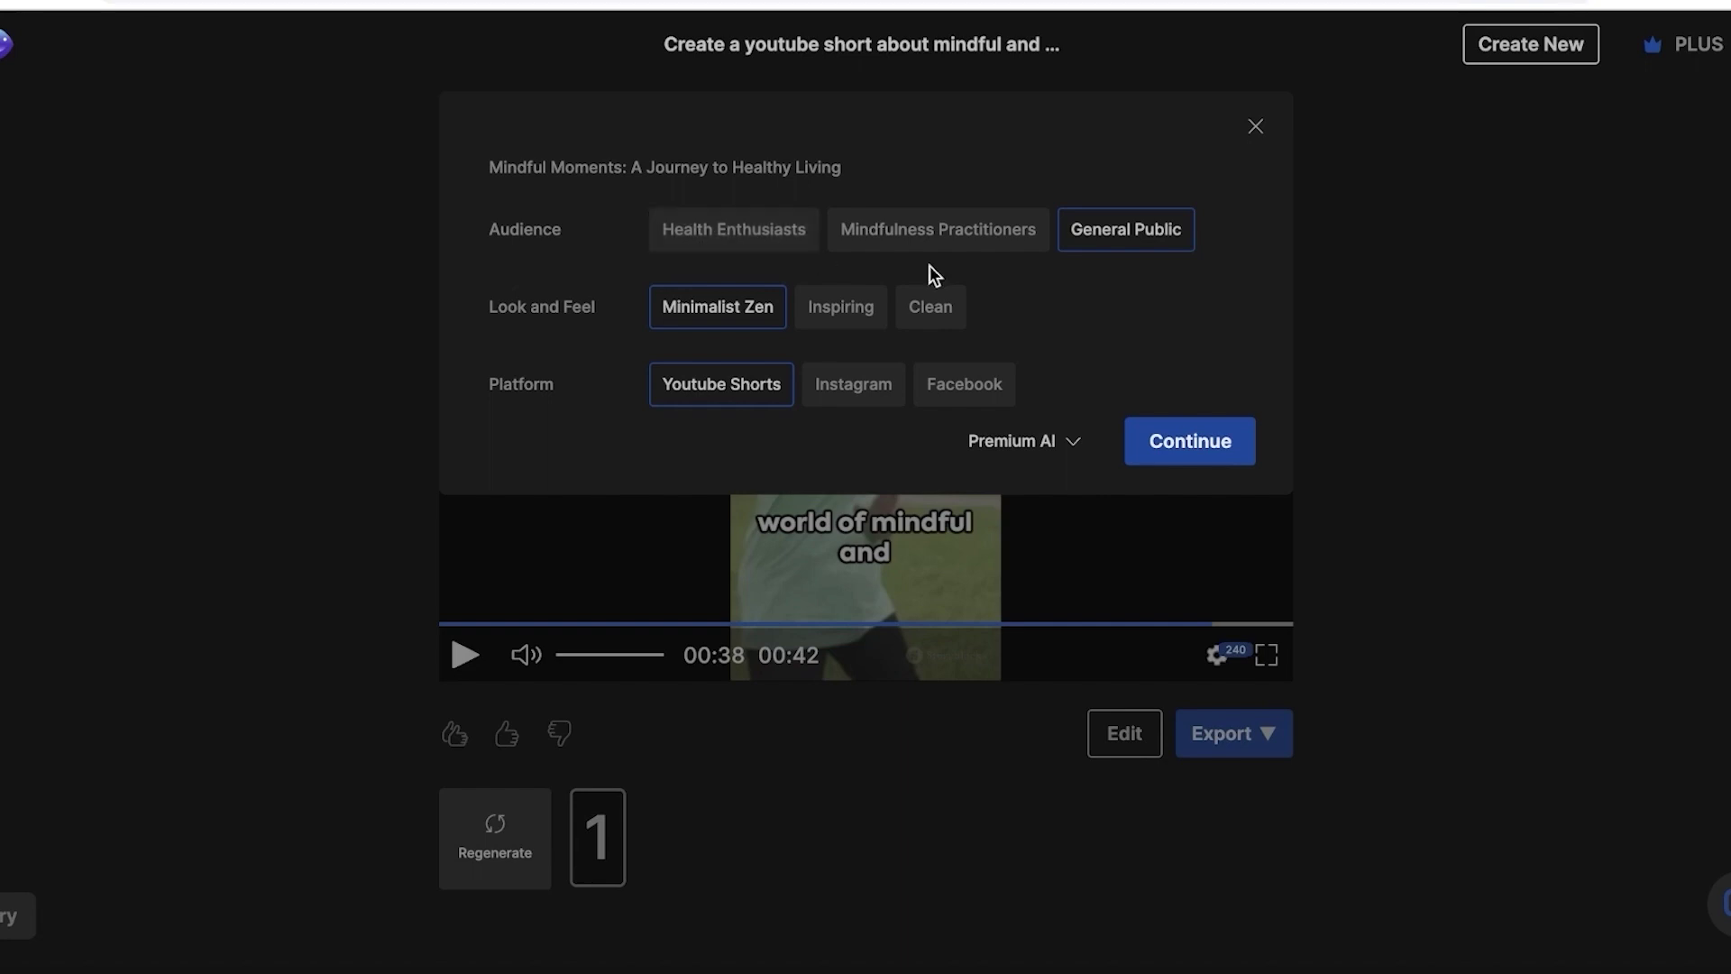
# Regenerate a second version with the same settings, then return to finished version 1
pyautogui.click(1225, 463)
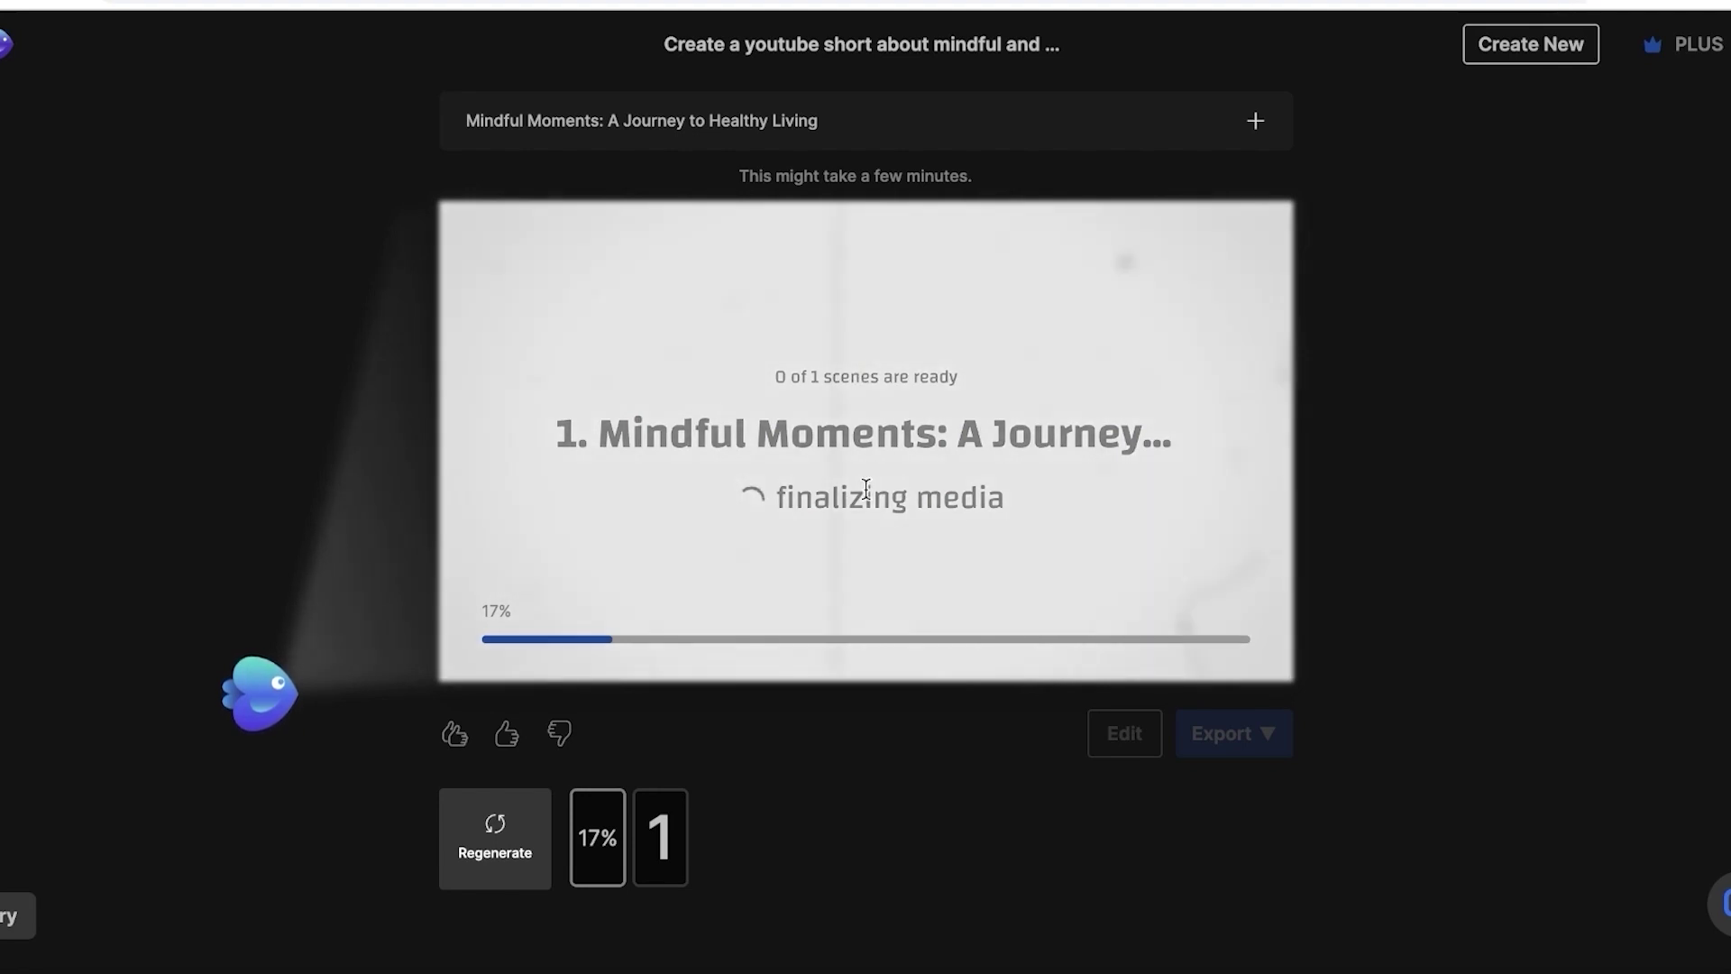
pyautogui.click(667, 834)
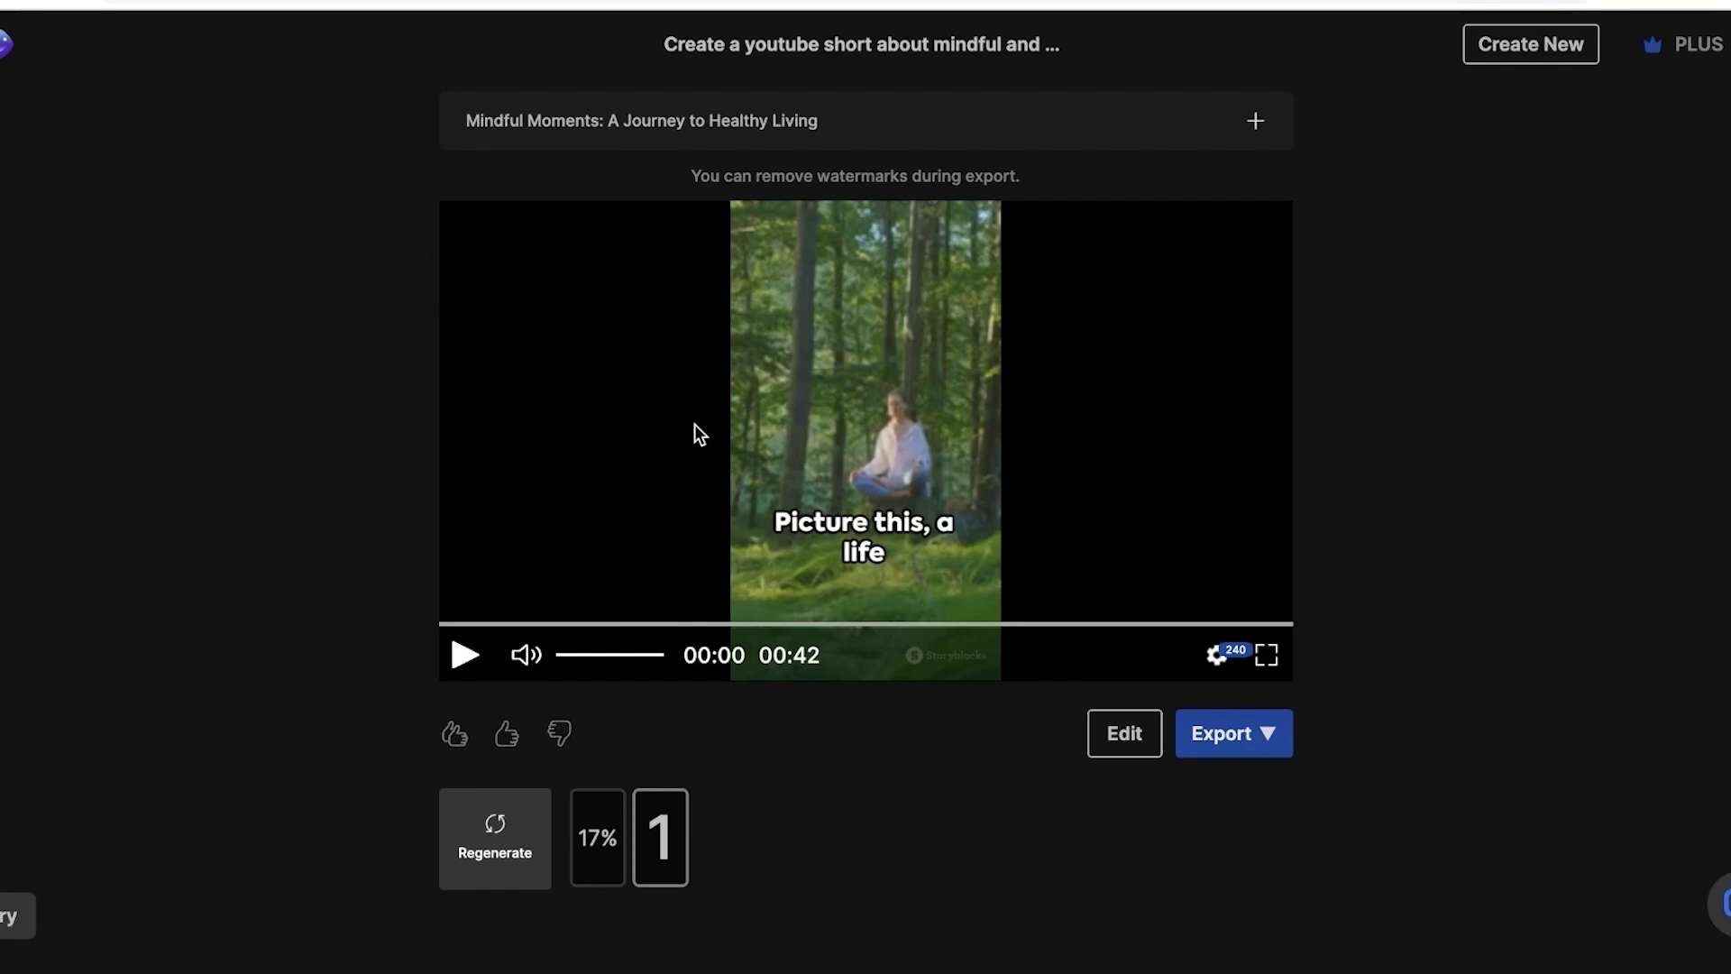
pyautogui.click(584, 839)
pyautogui.click(654, 846)
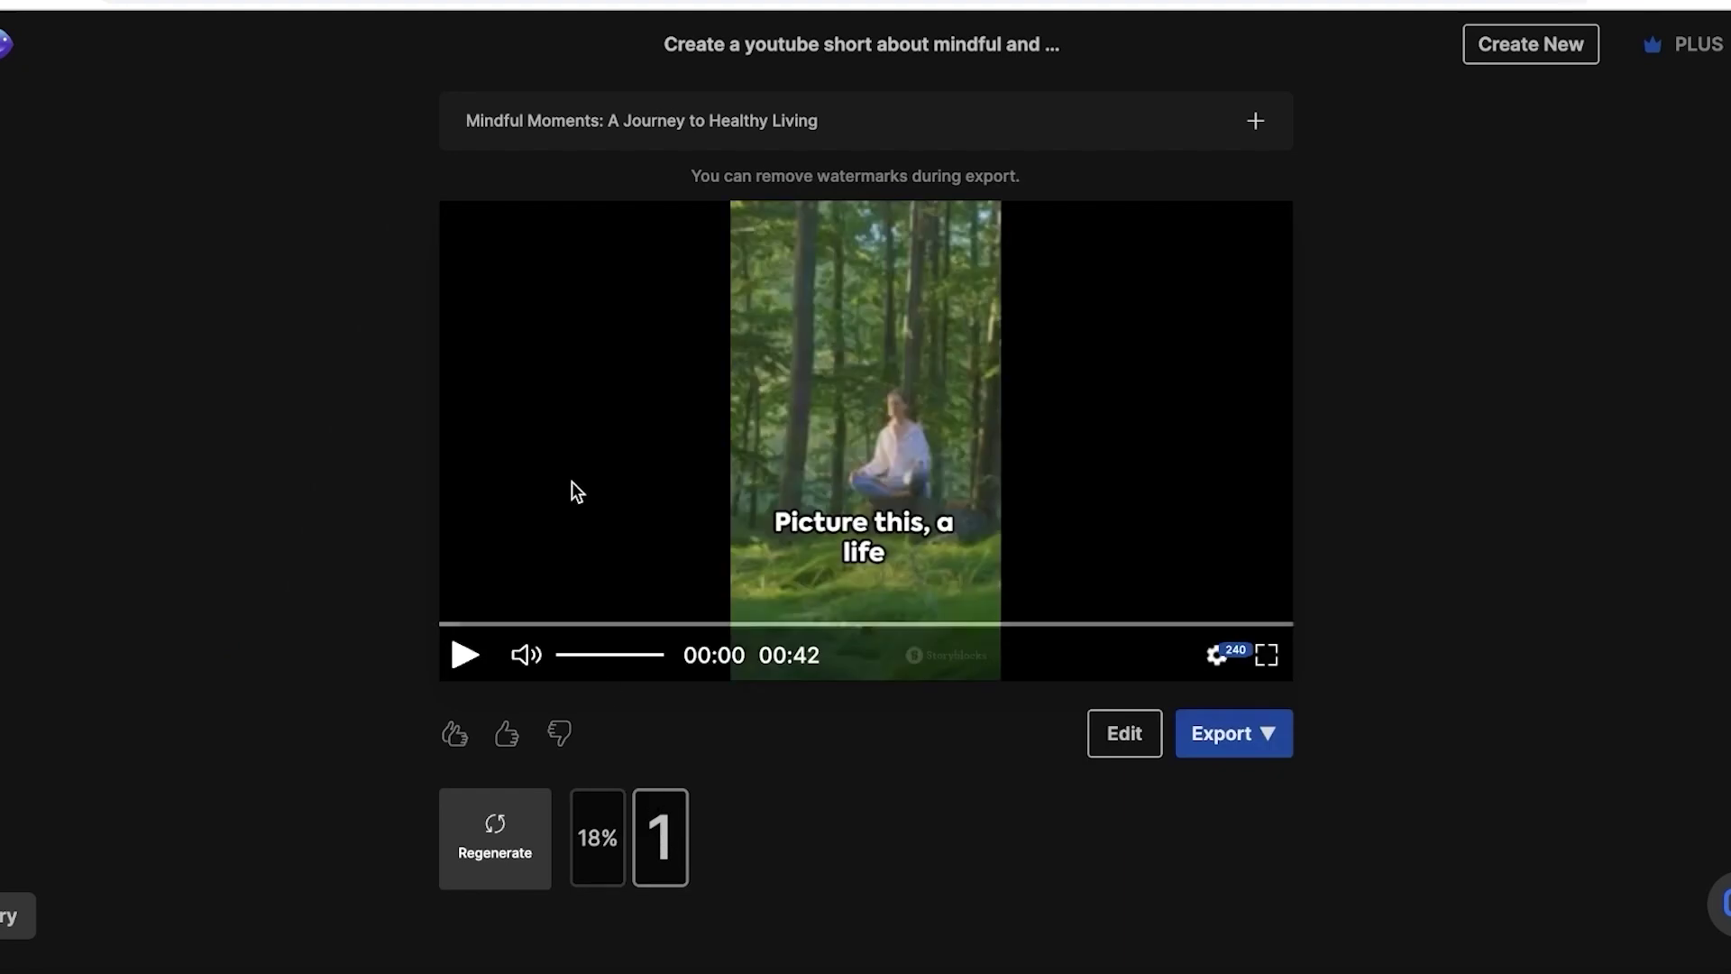
# In the media editor, select the iStock beach clip in scene 1 for replacement
pyautogui.click(1118, 744)
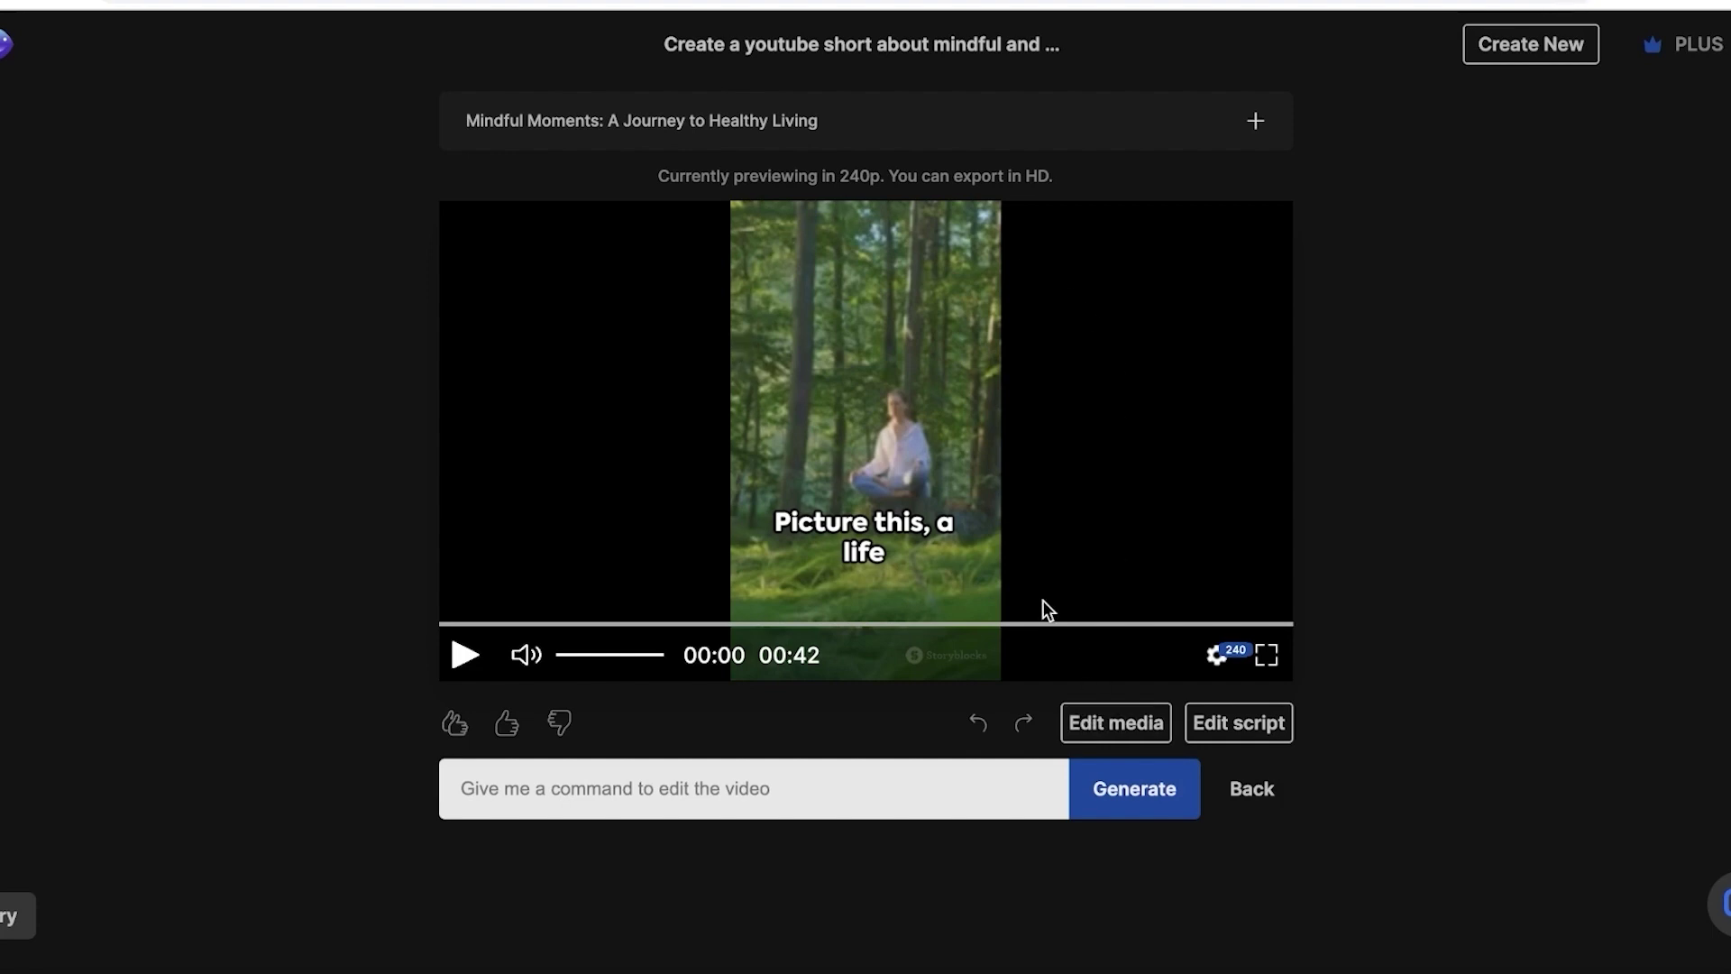
pyautogui.click(1126, 735)
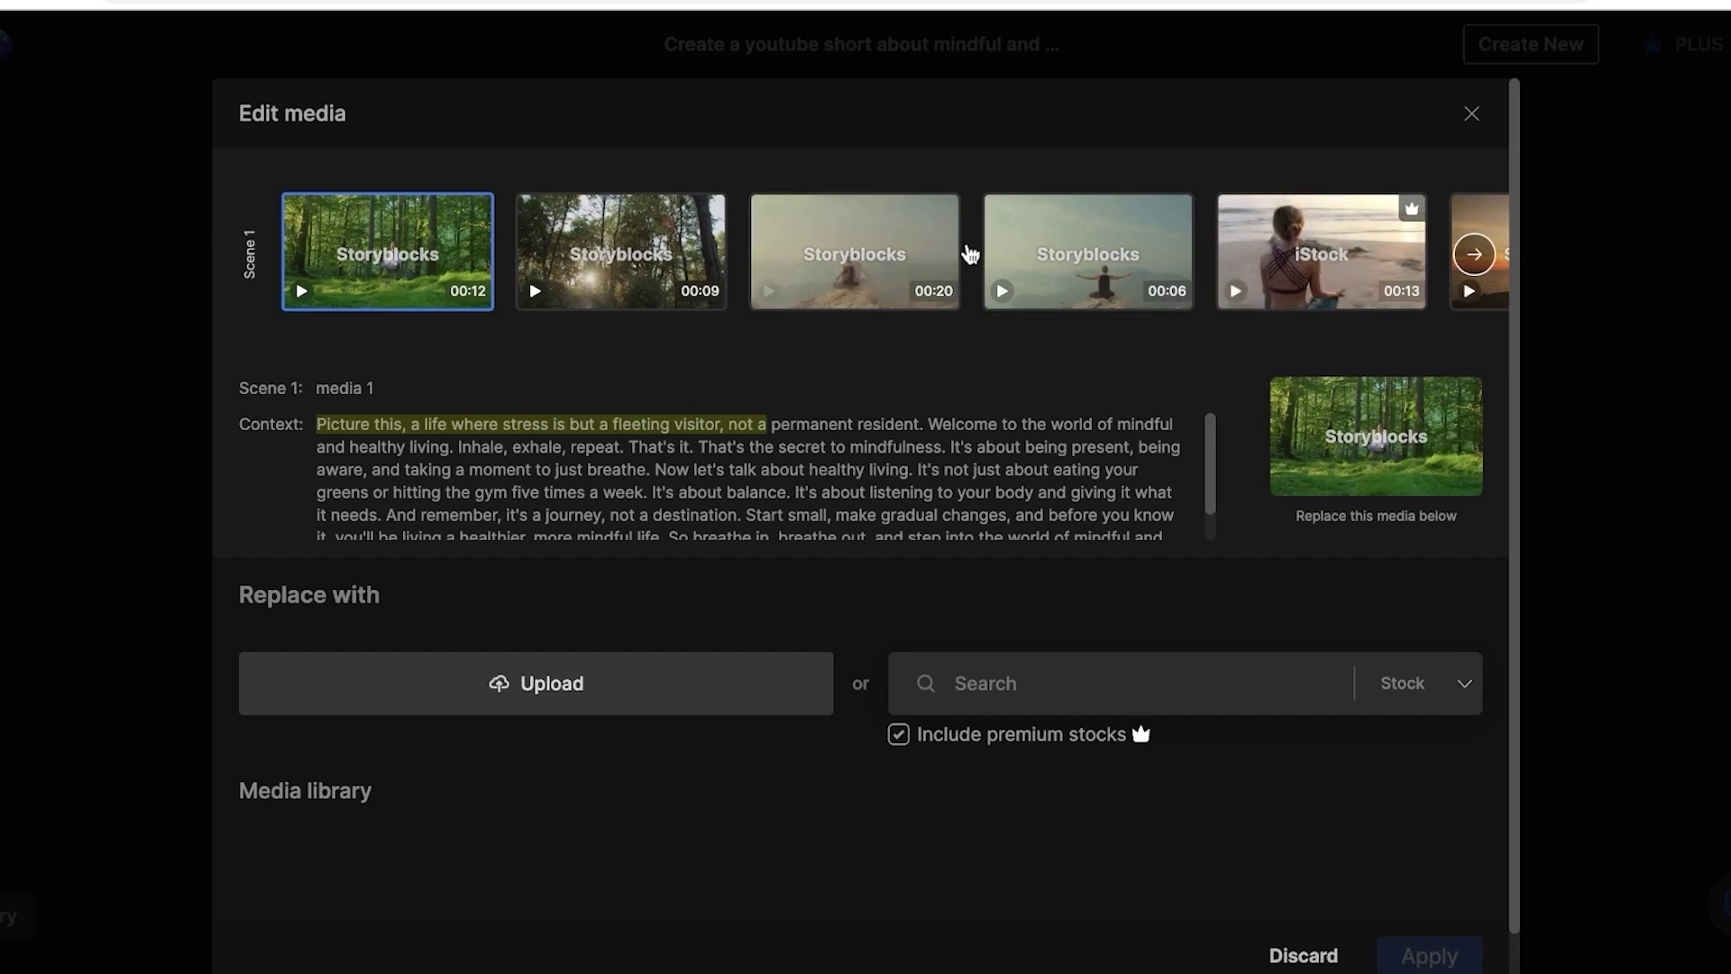
pyautogui.click(1050, 239)
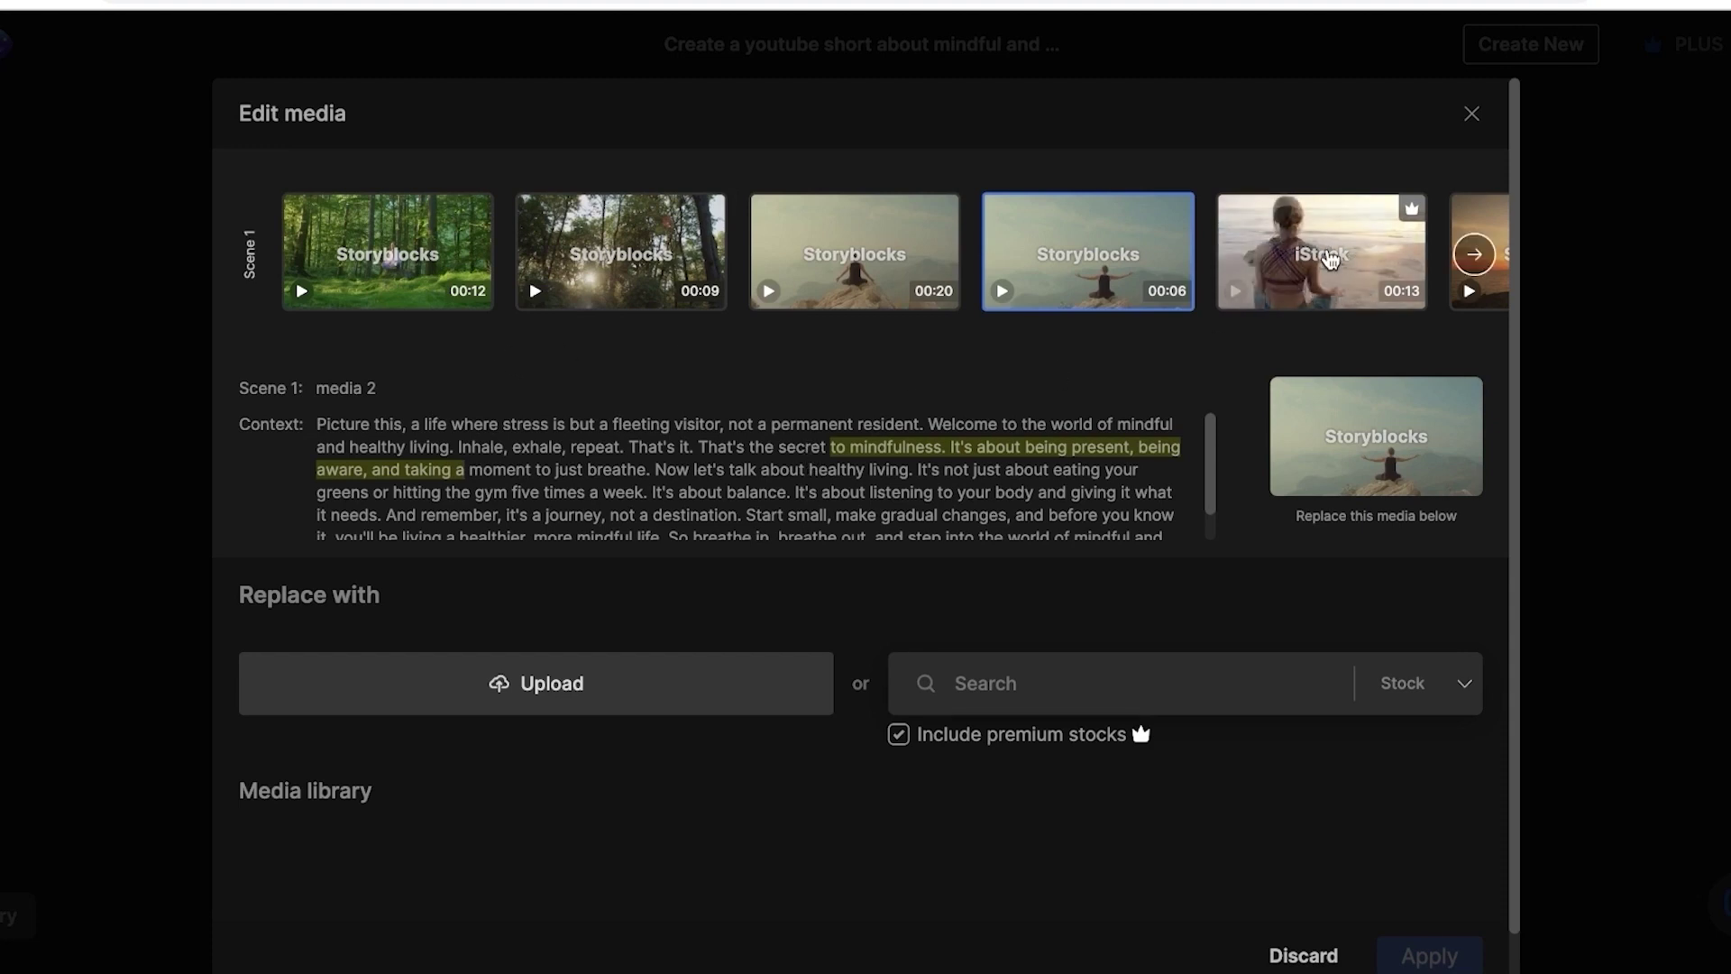
pyautogui.click(1331, 260)
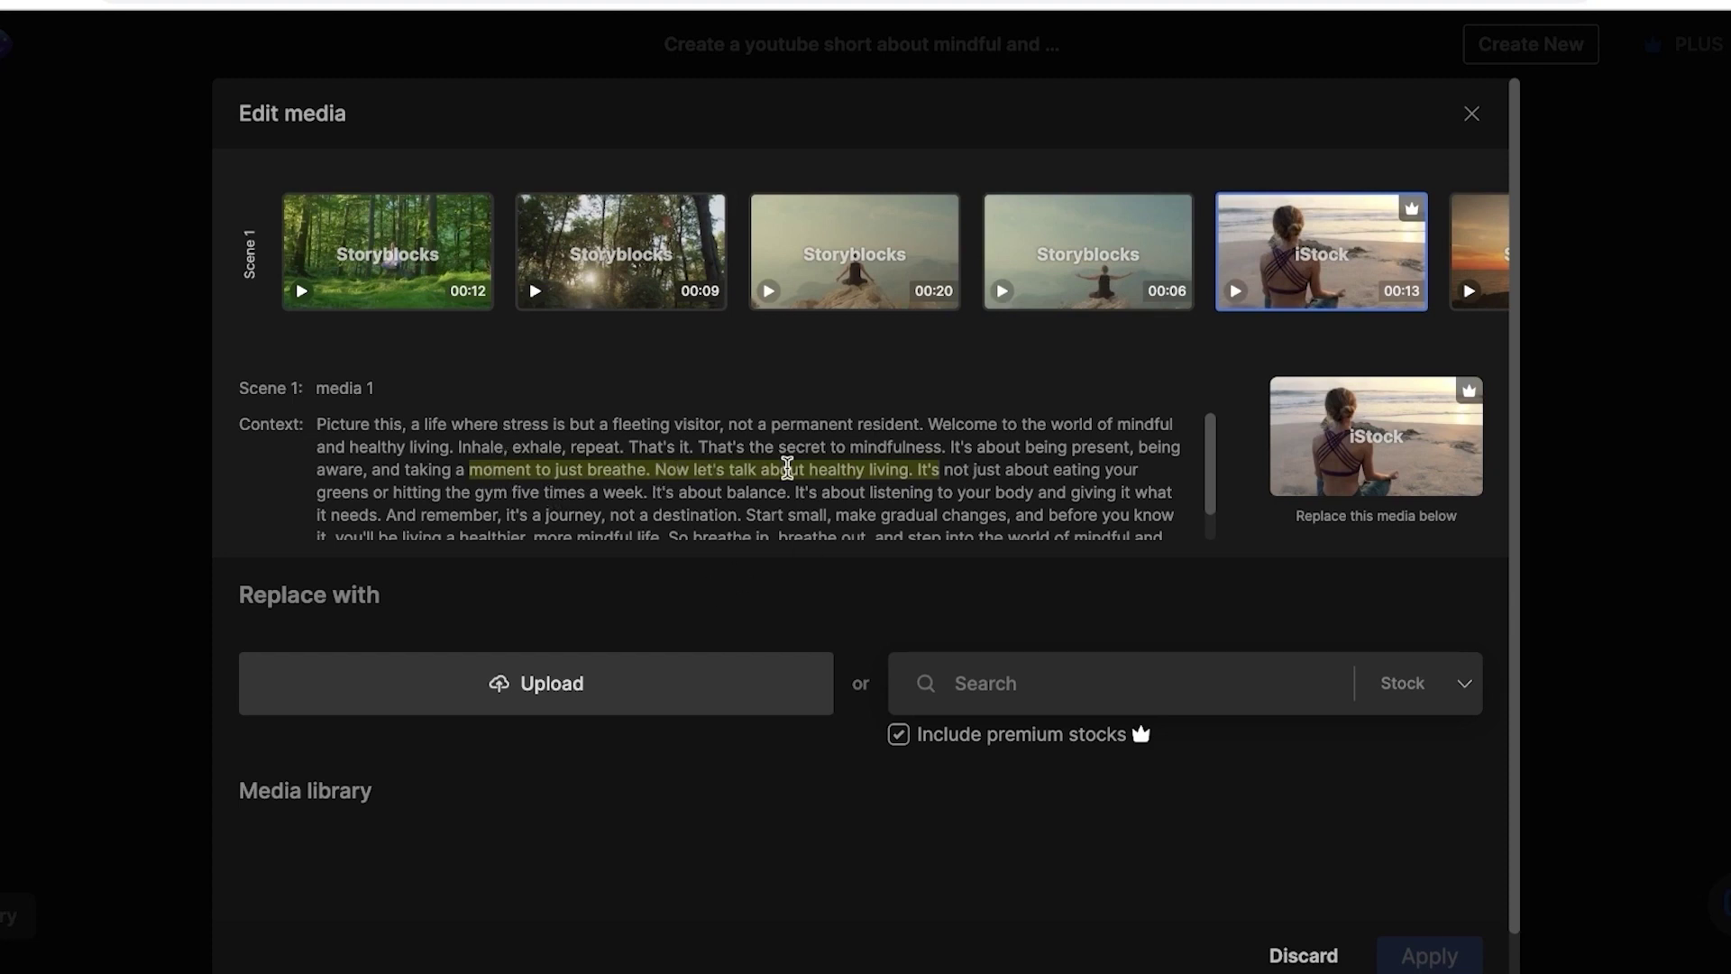
pyautogui.moveTo(1342, 293)
# Search stock for 'mountain meditating', pick the waterfall meditation clip and apply it
pyautogui.click(1082, 684)
pyautogui.write('mountain meditating')
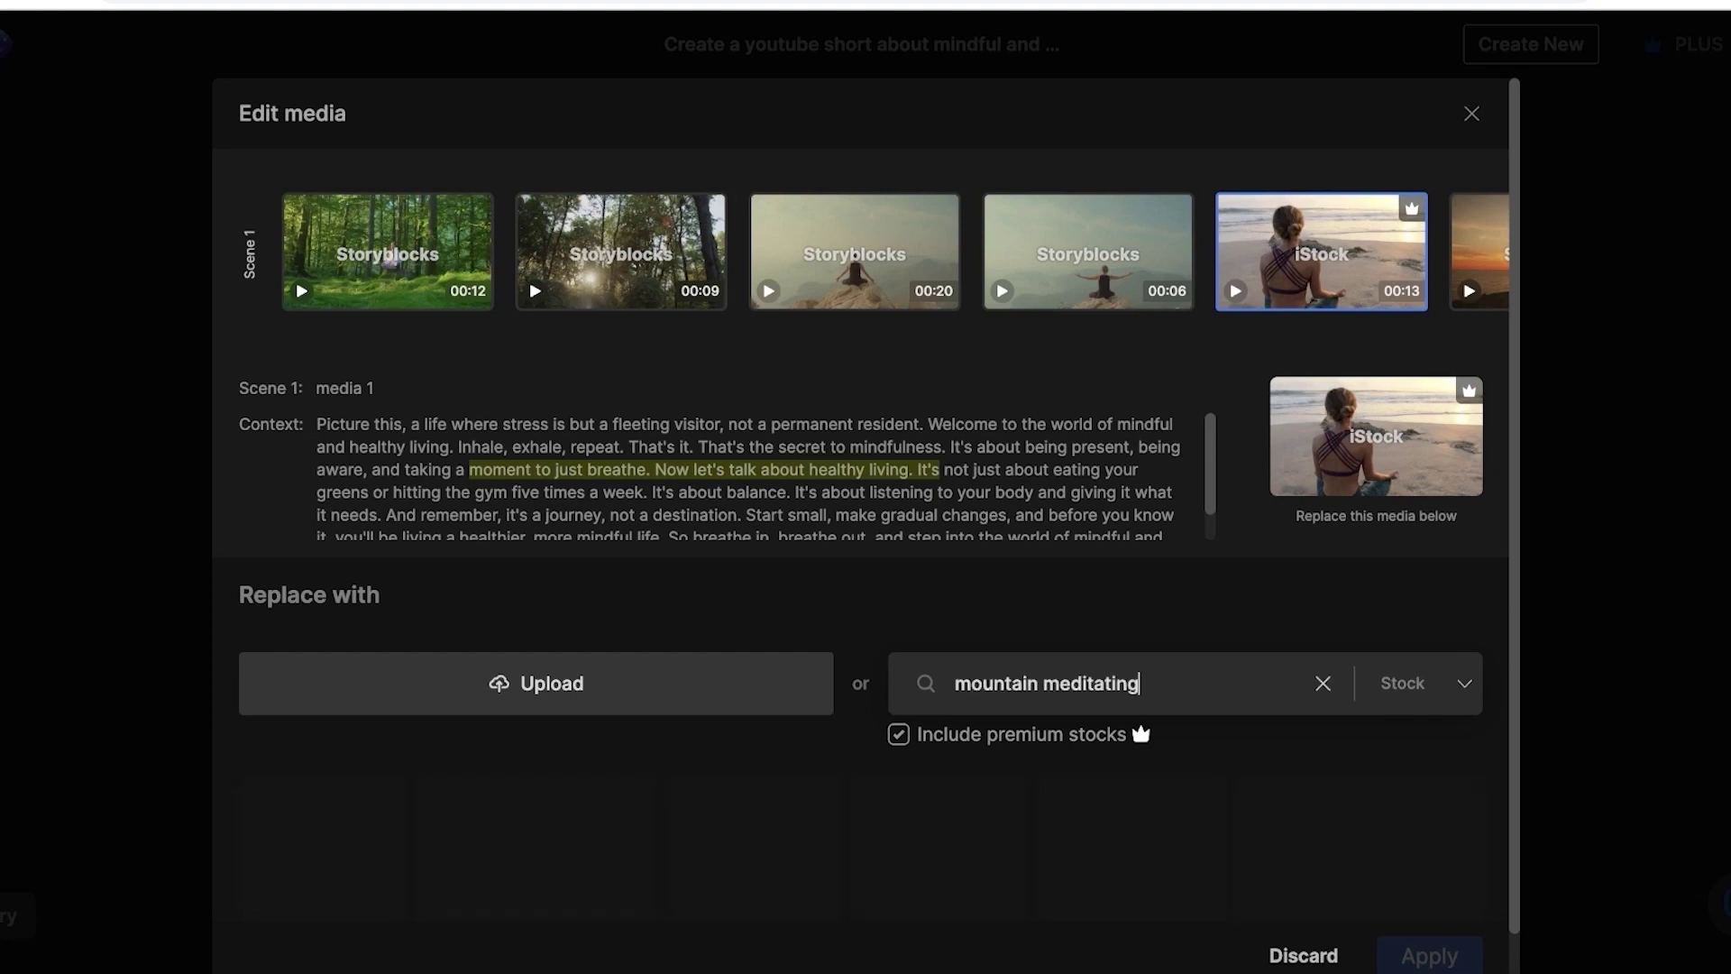
pyautogui.scroll(-1, 1042, 632)
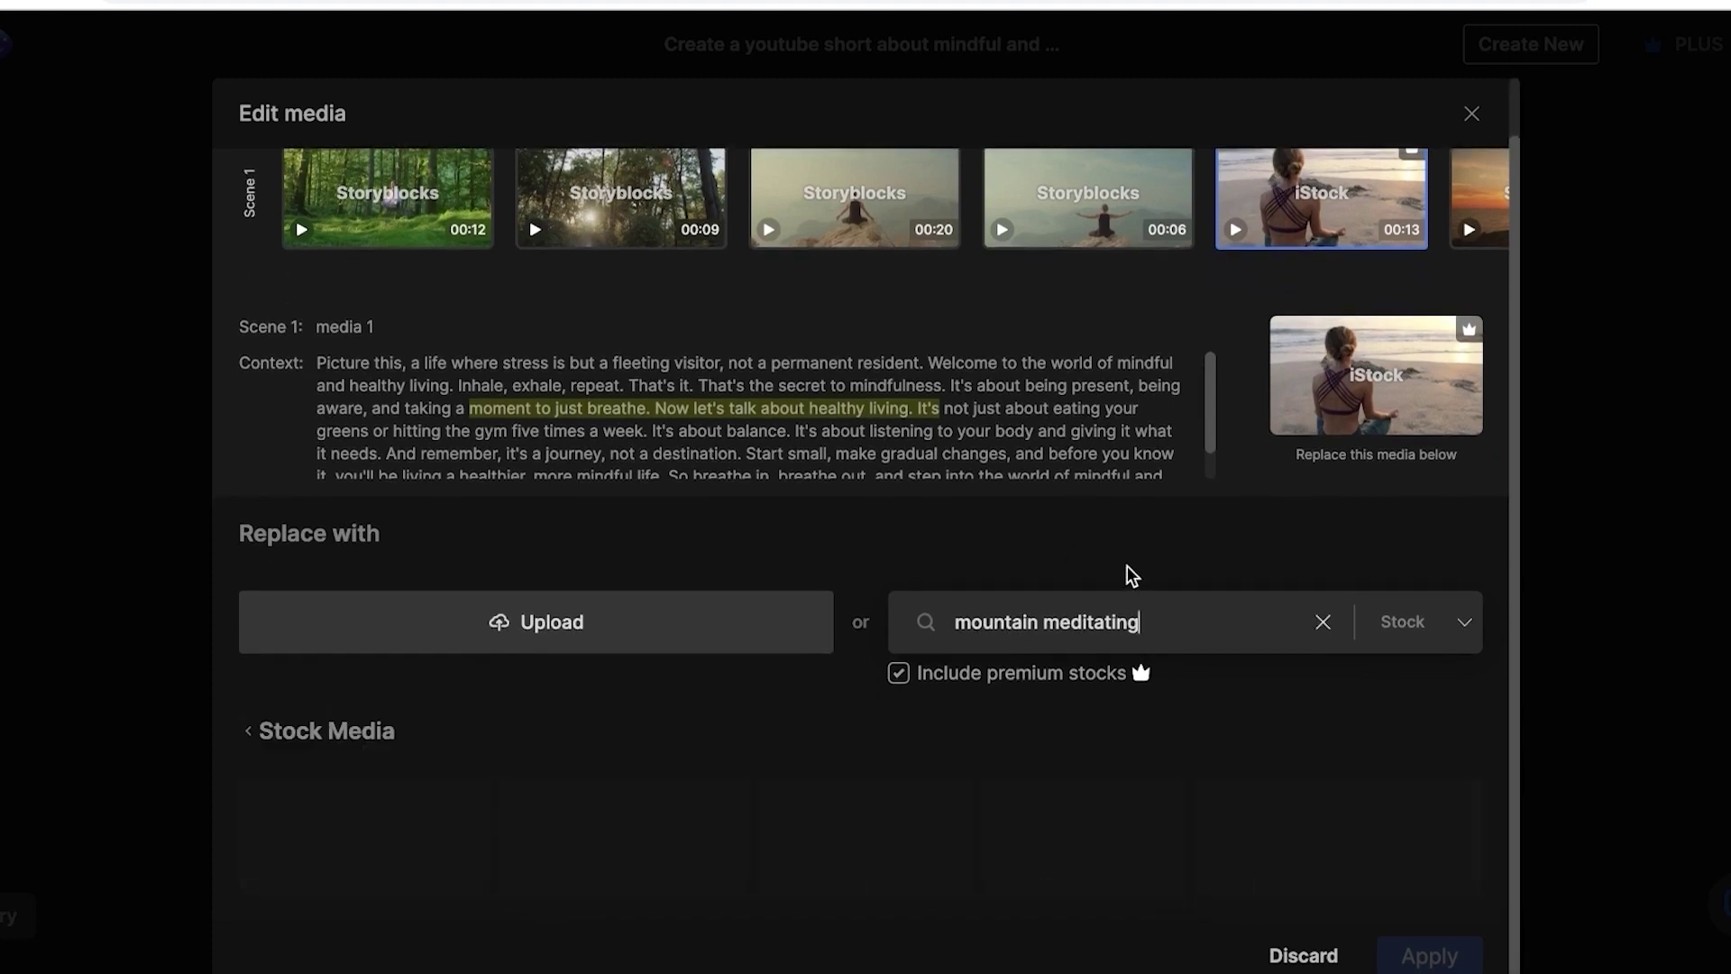
pyautogui.scroll(-2, 1082, 649)
pyautogui.click(1050, 734)
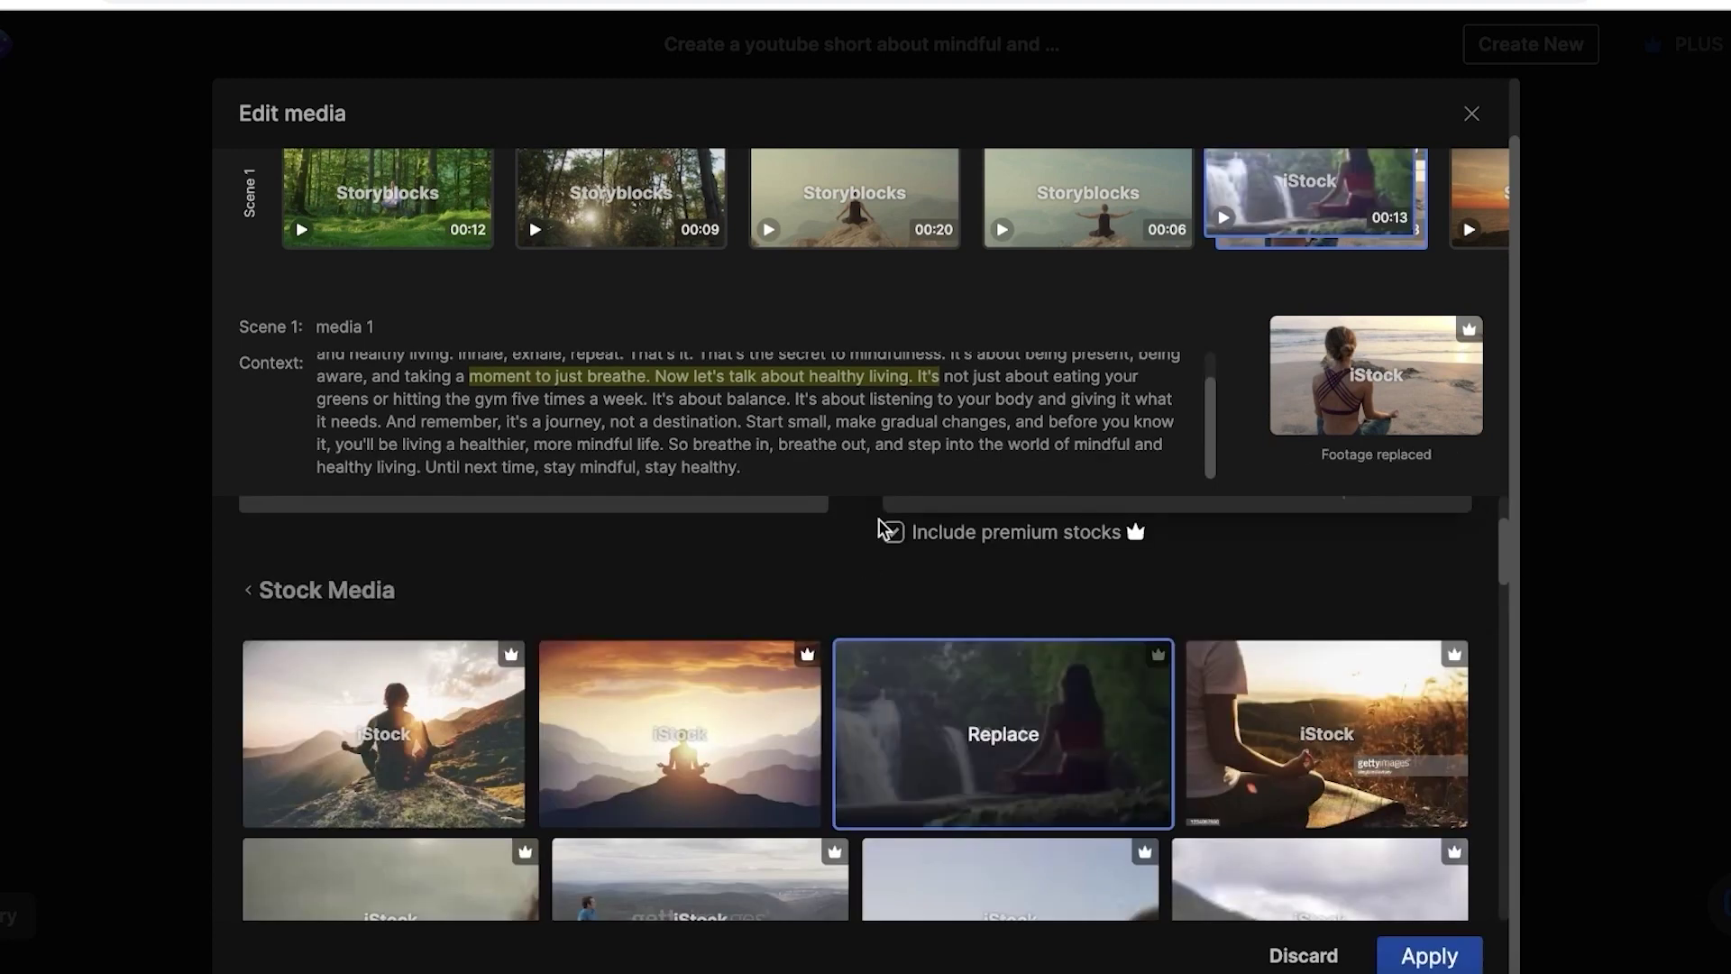
pyautogui.scroll(-1, 1001, 747)
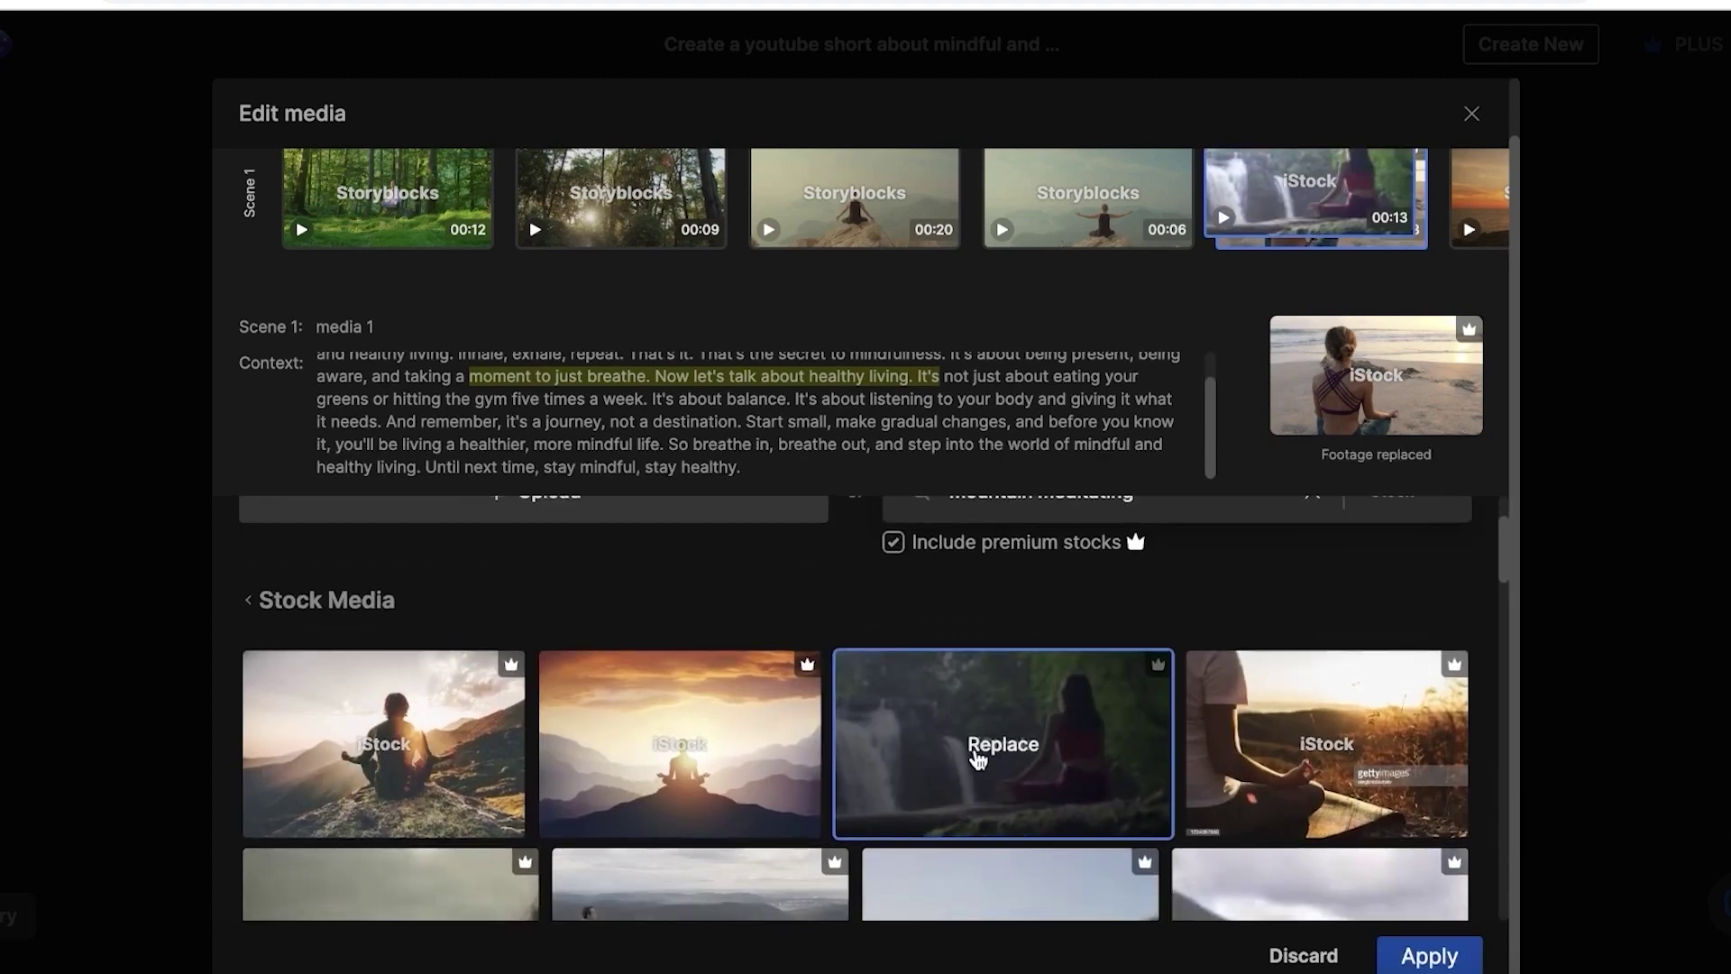
pyautogui.scroll(2, 1200, 405)
pyautogui.scroll(1, 1312, 194)
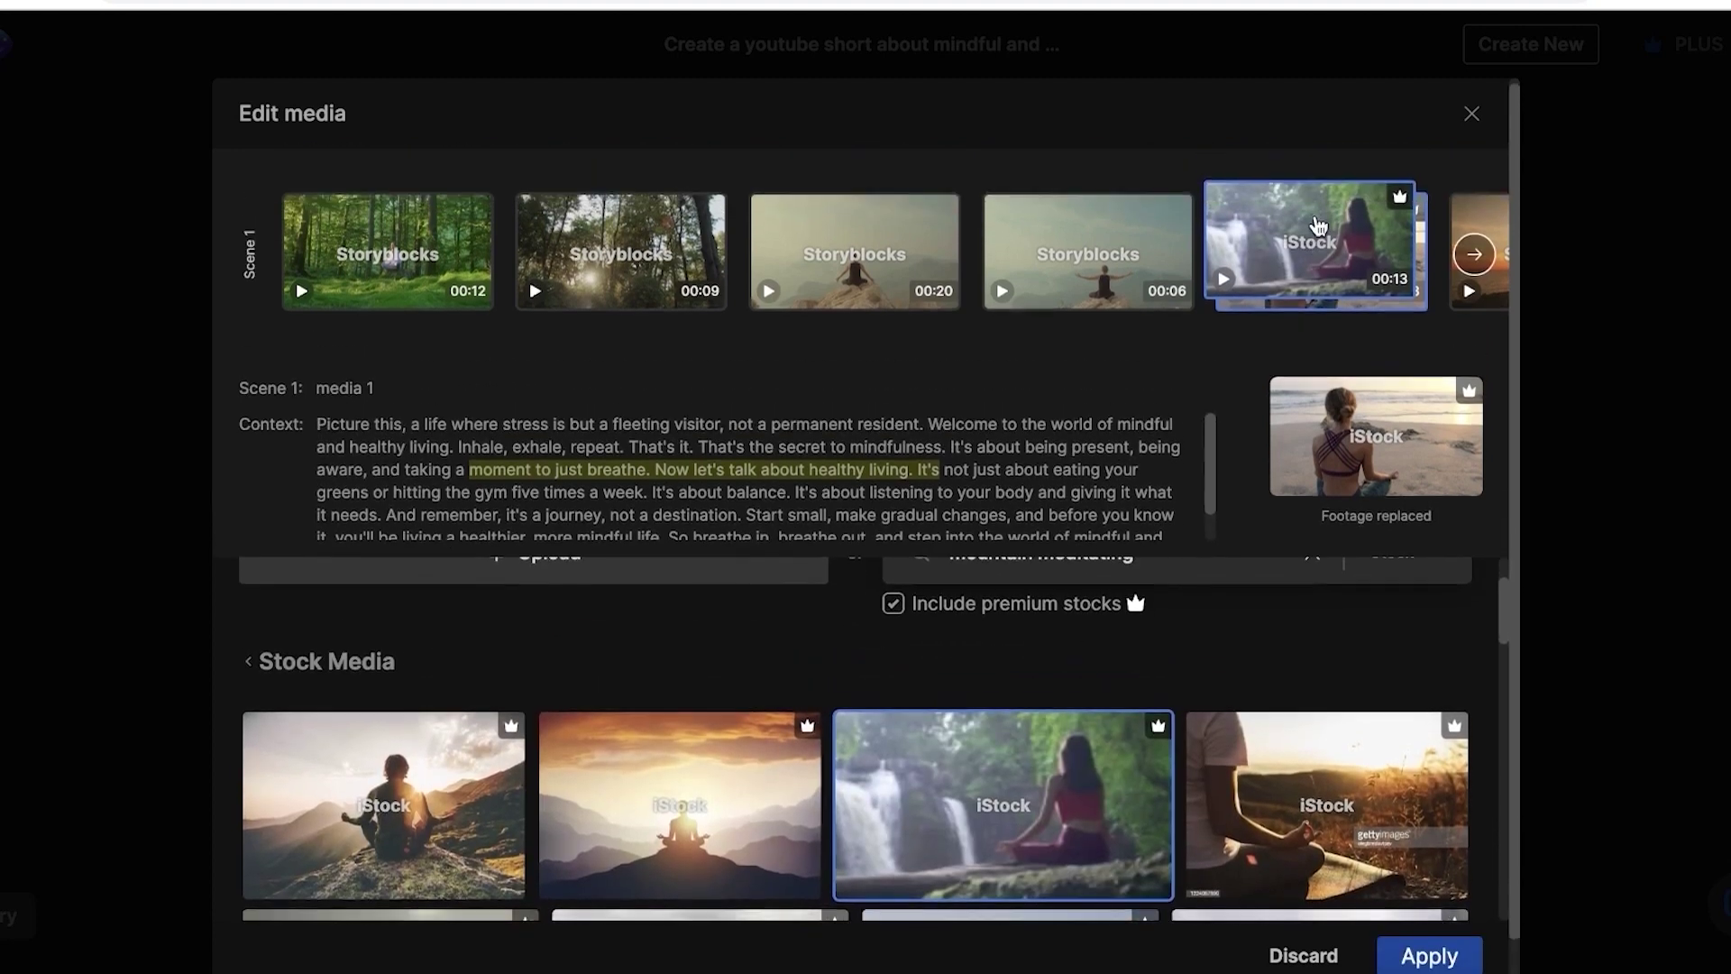
pyautogui.scroll(-1, 1343, 361)
pyautogui.moveTo(1326, 367)
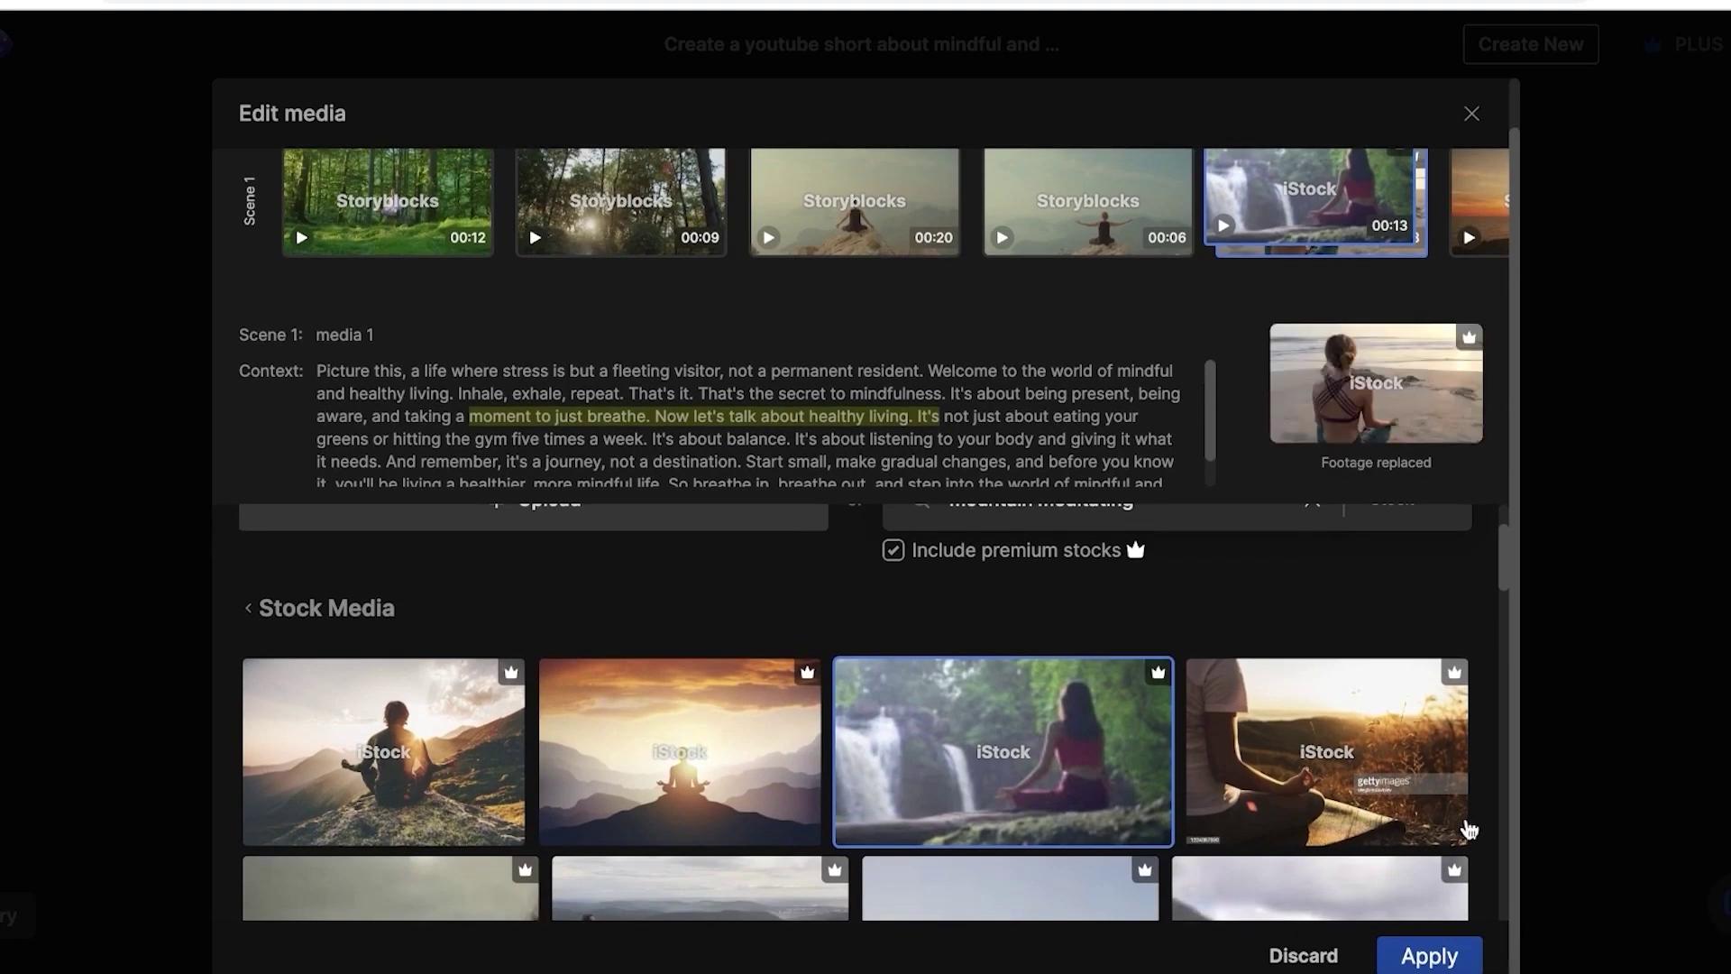
pyautogui.click(1452, 961)
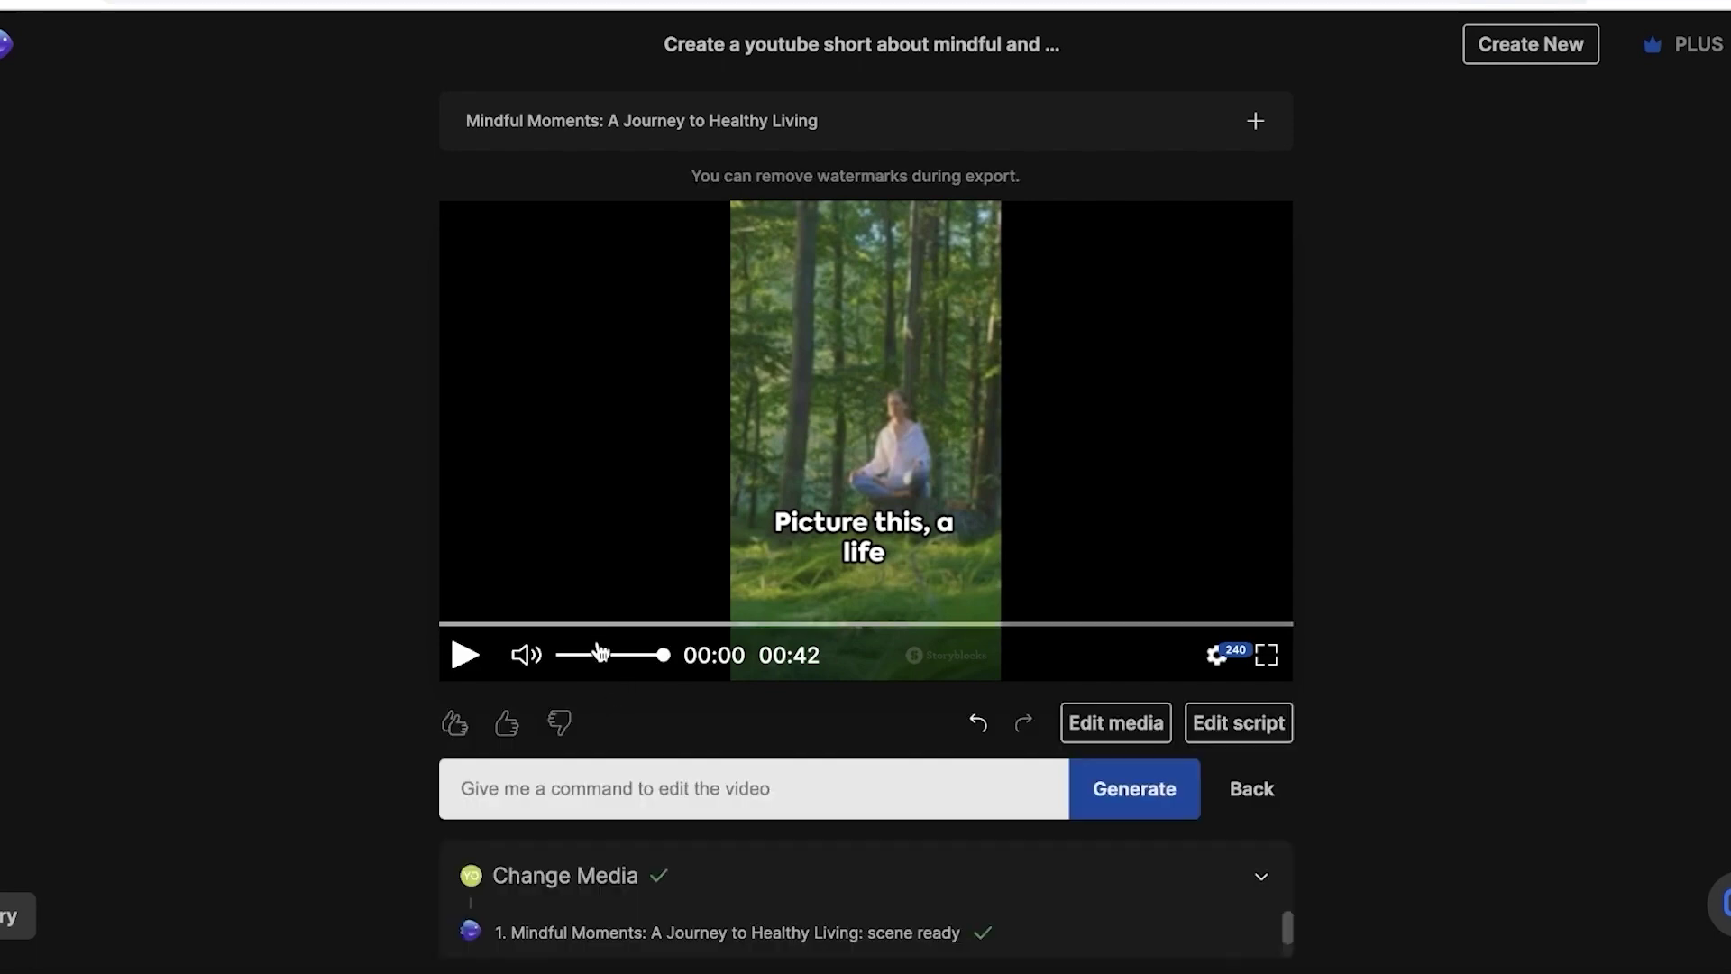
# Scrub to 00:16 to check the waterfall clip, then open the script editor
pyautogui.moveTo(570, 624); pyautogui.dragTo(771, 651)
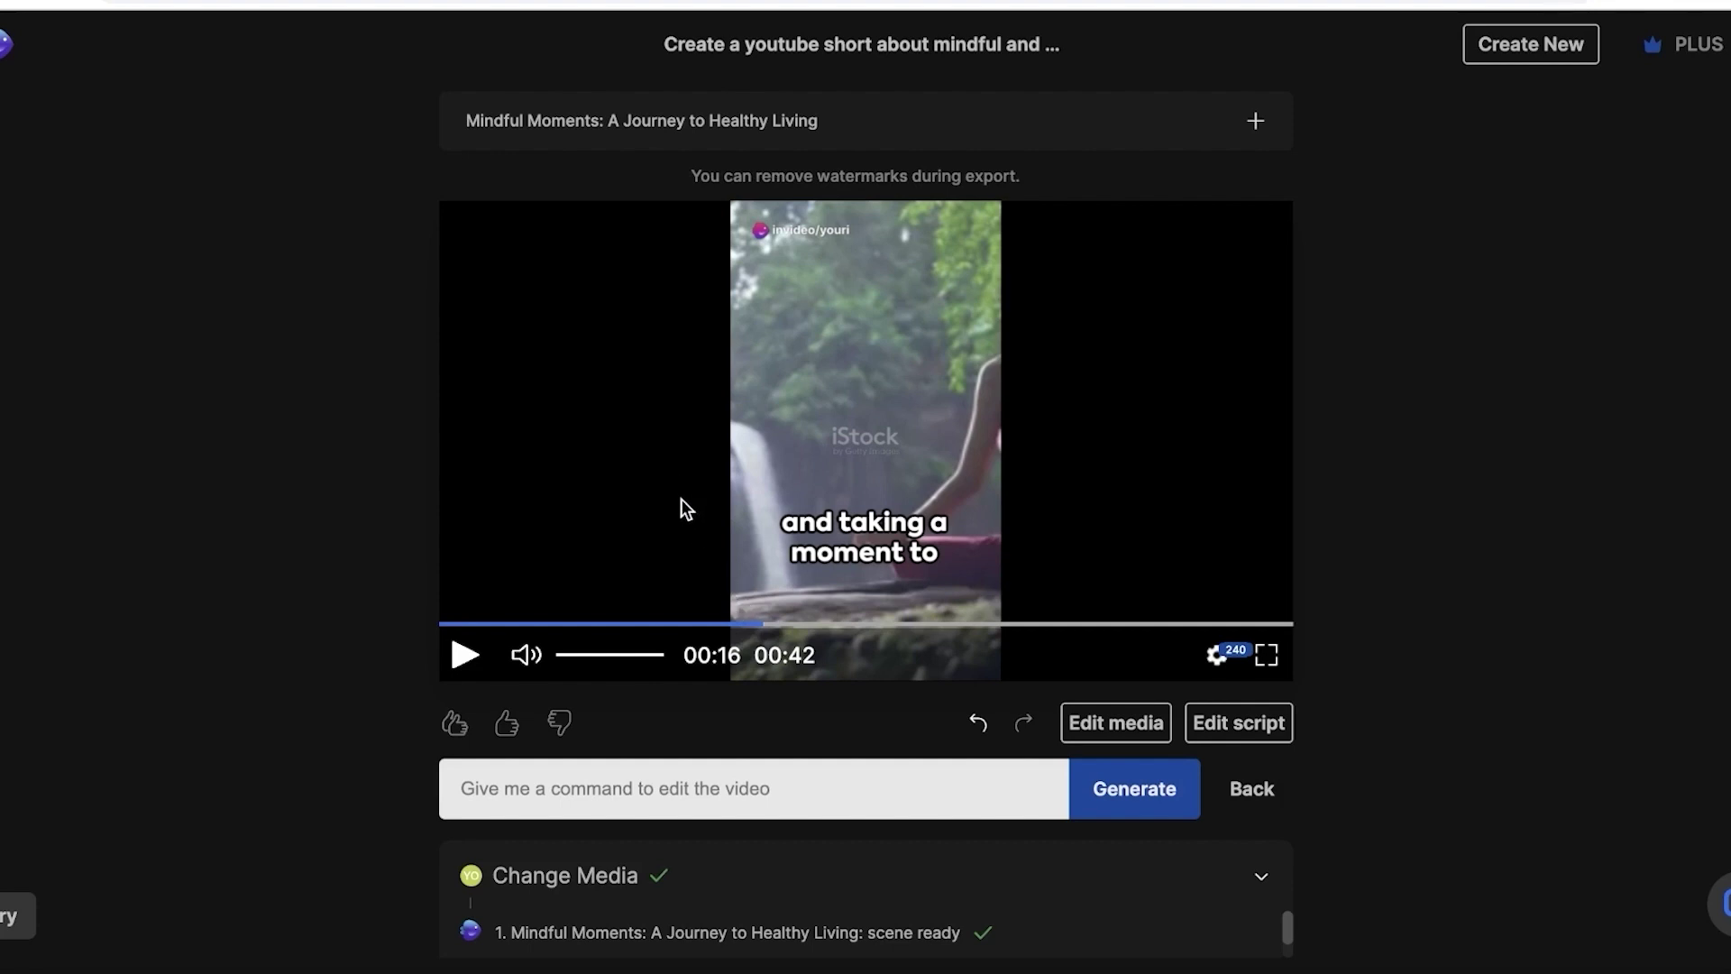
pyautogui.click(1218, 723)
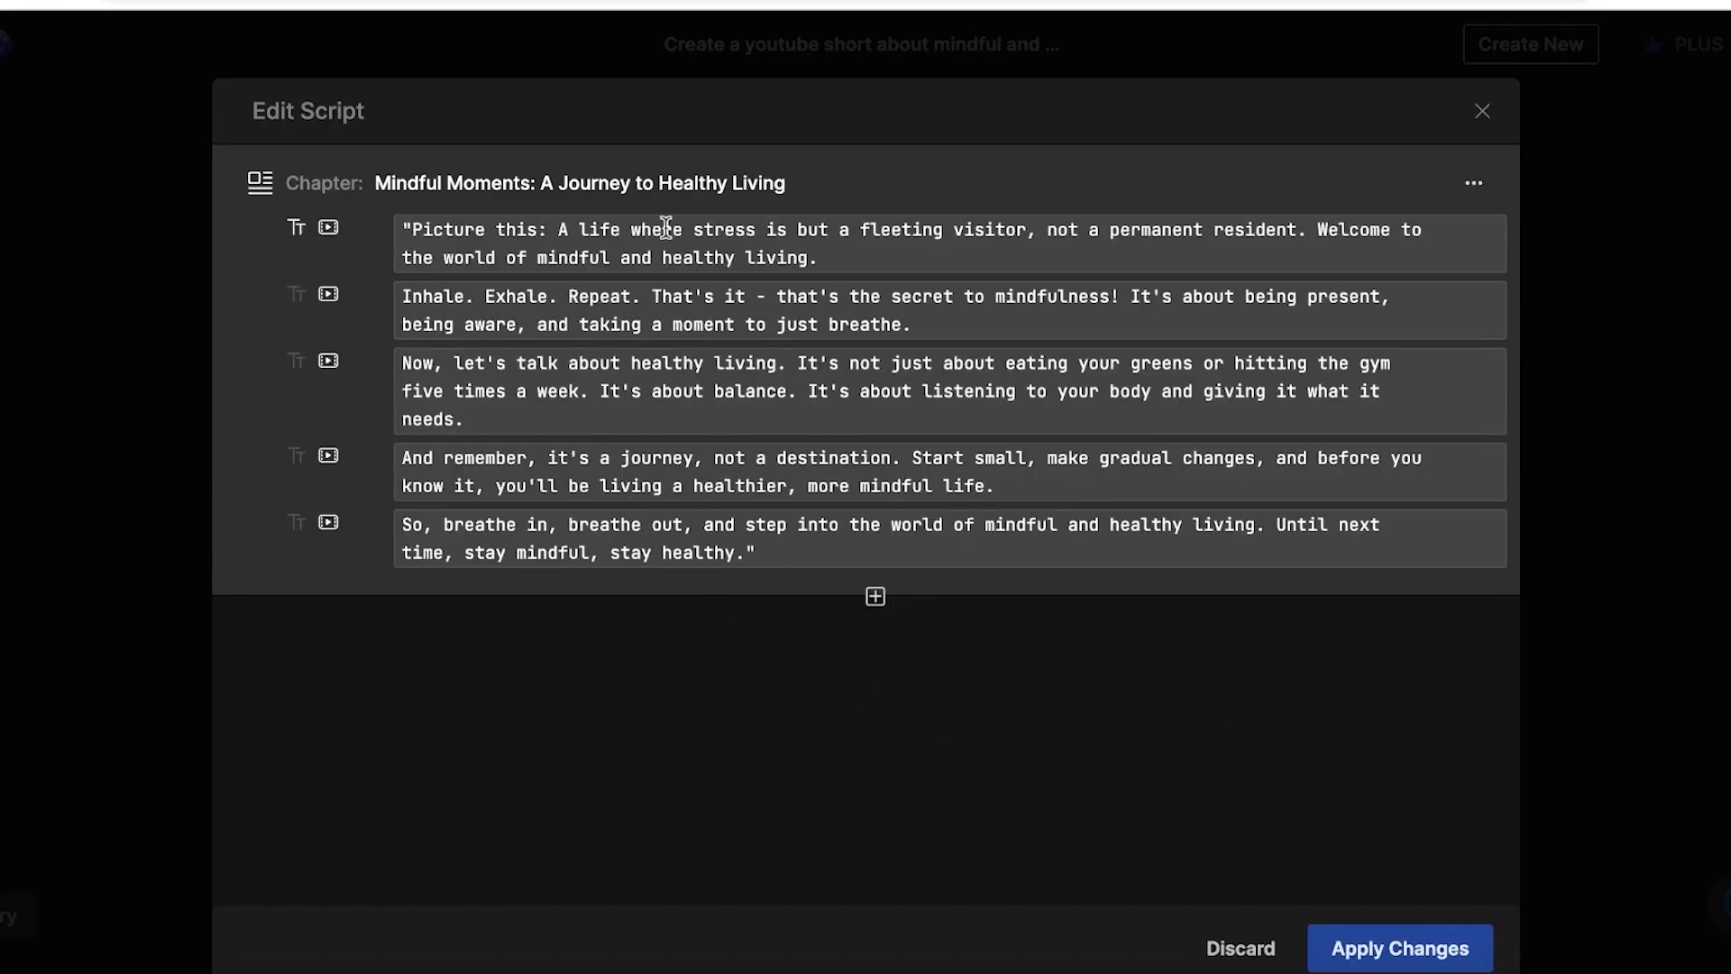
# Remove the empty Untitled Chapter from the script
pyautogui.click(875, 597)
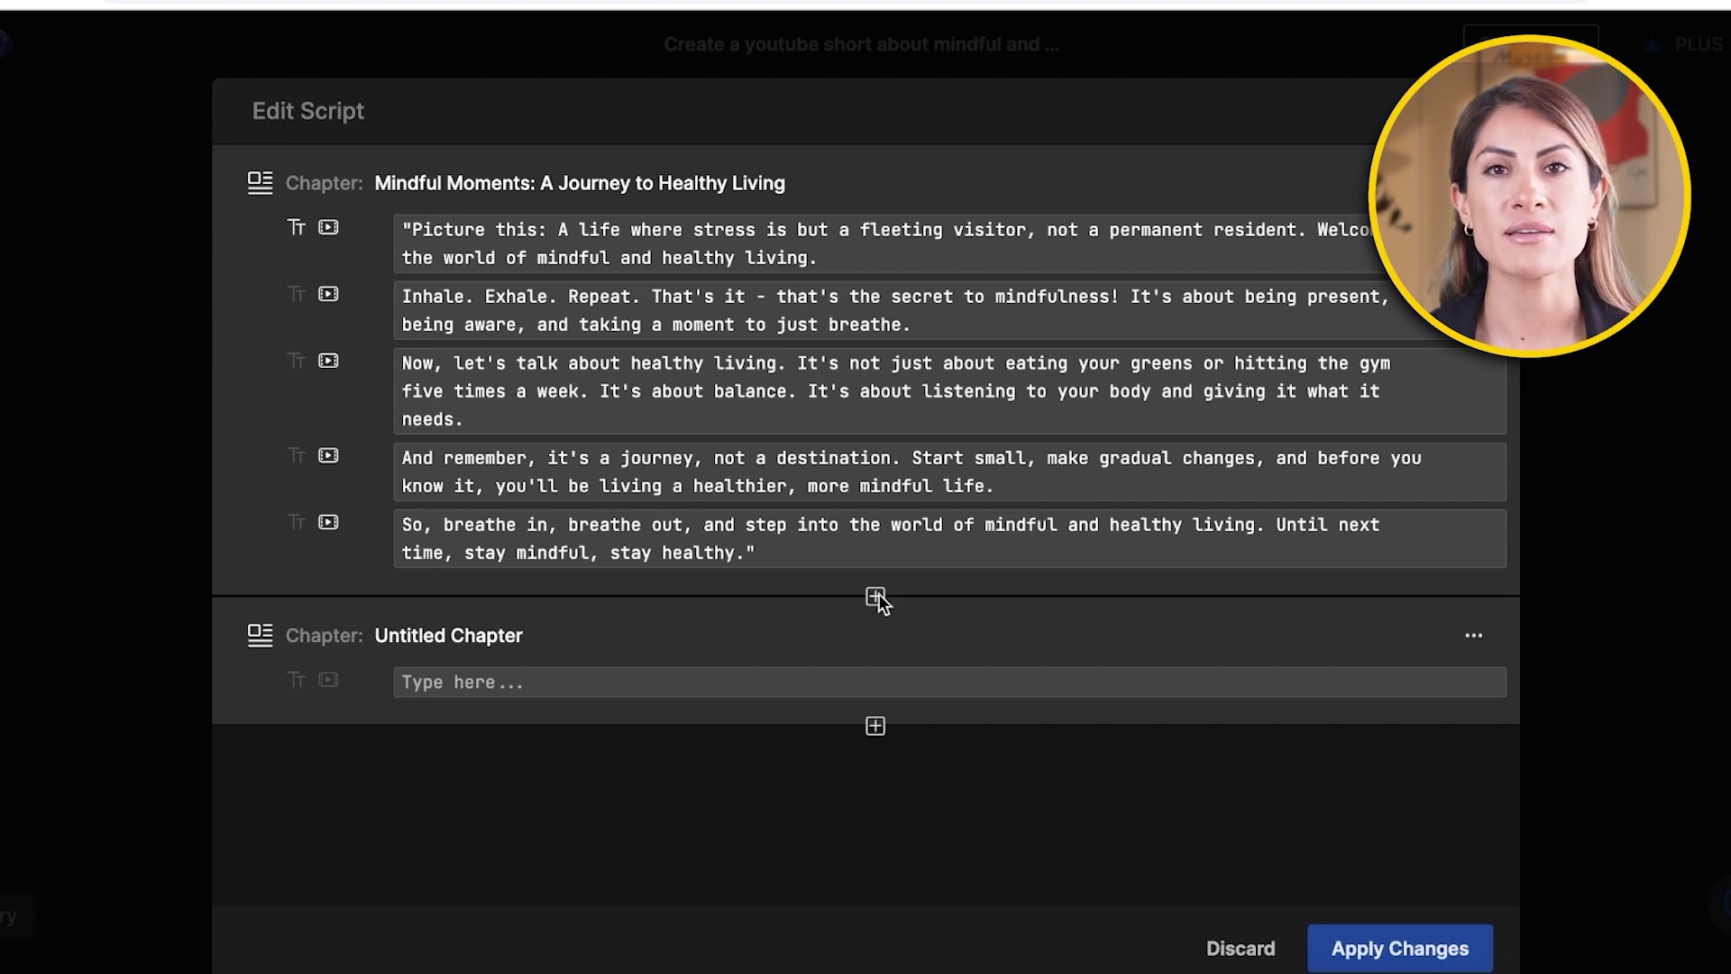
pyautogui.click(602, 684)
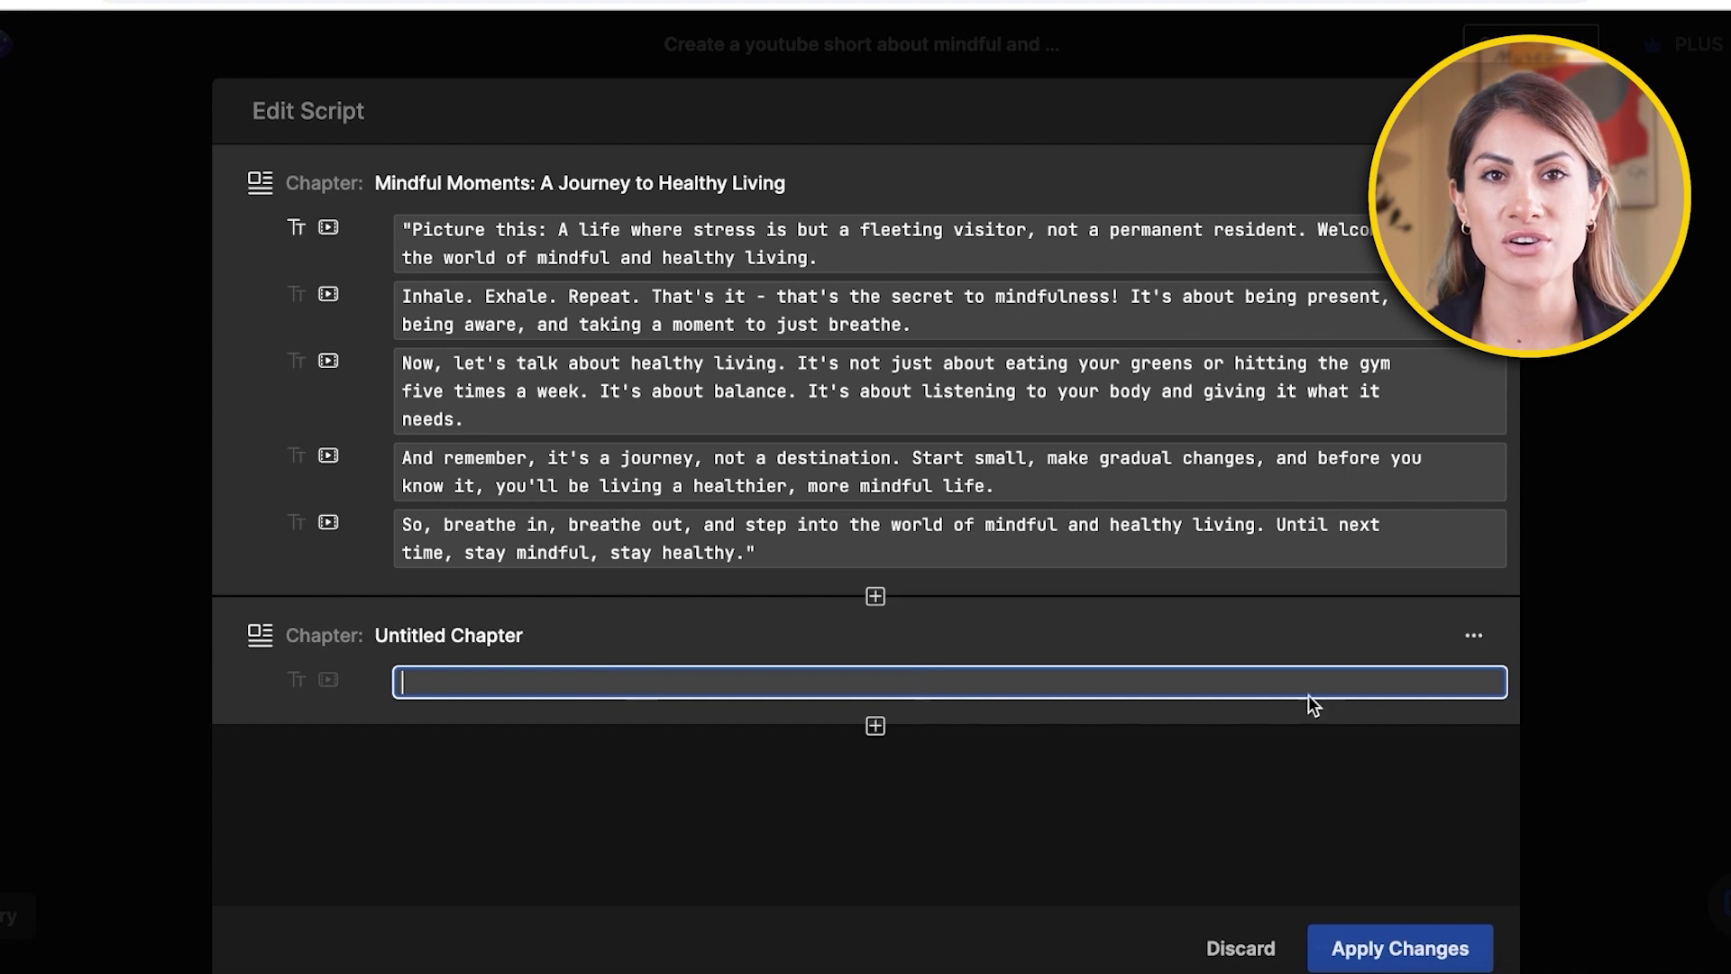
pyautogui.click(1478, 639)
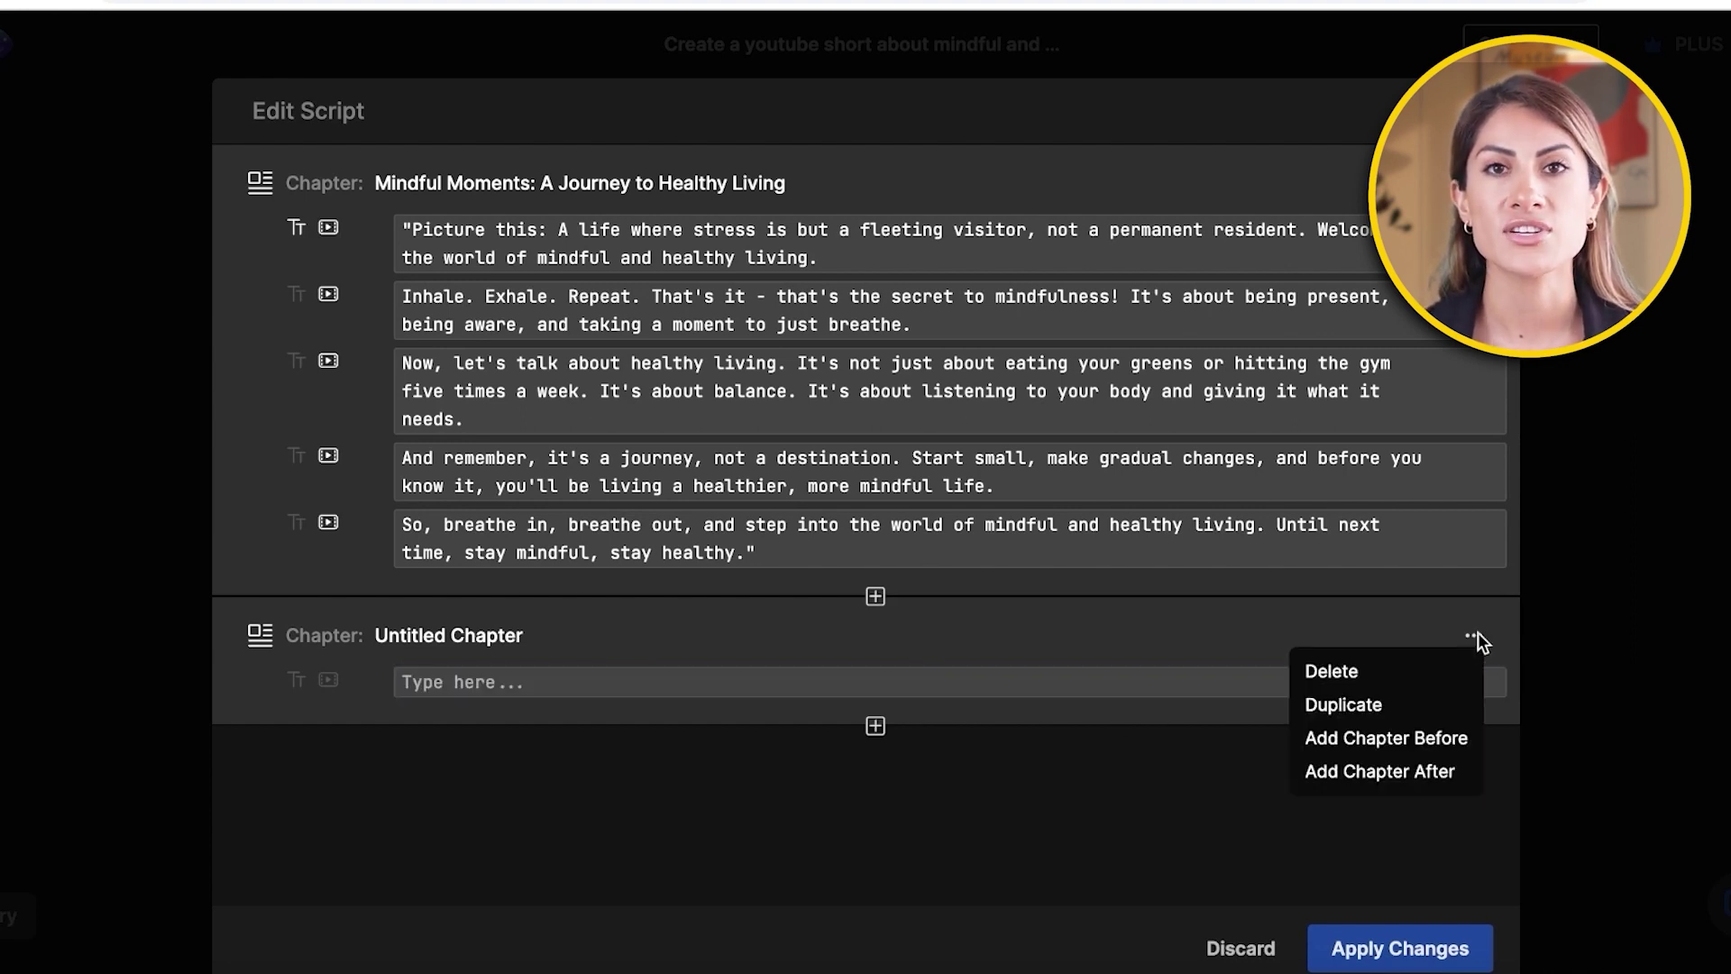
pyautogui.click(1373, 681)
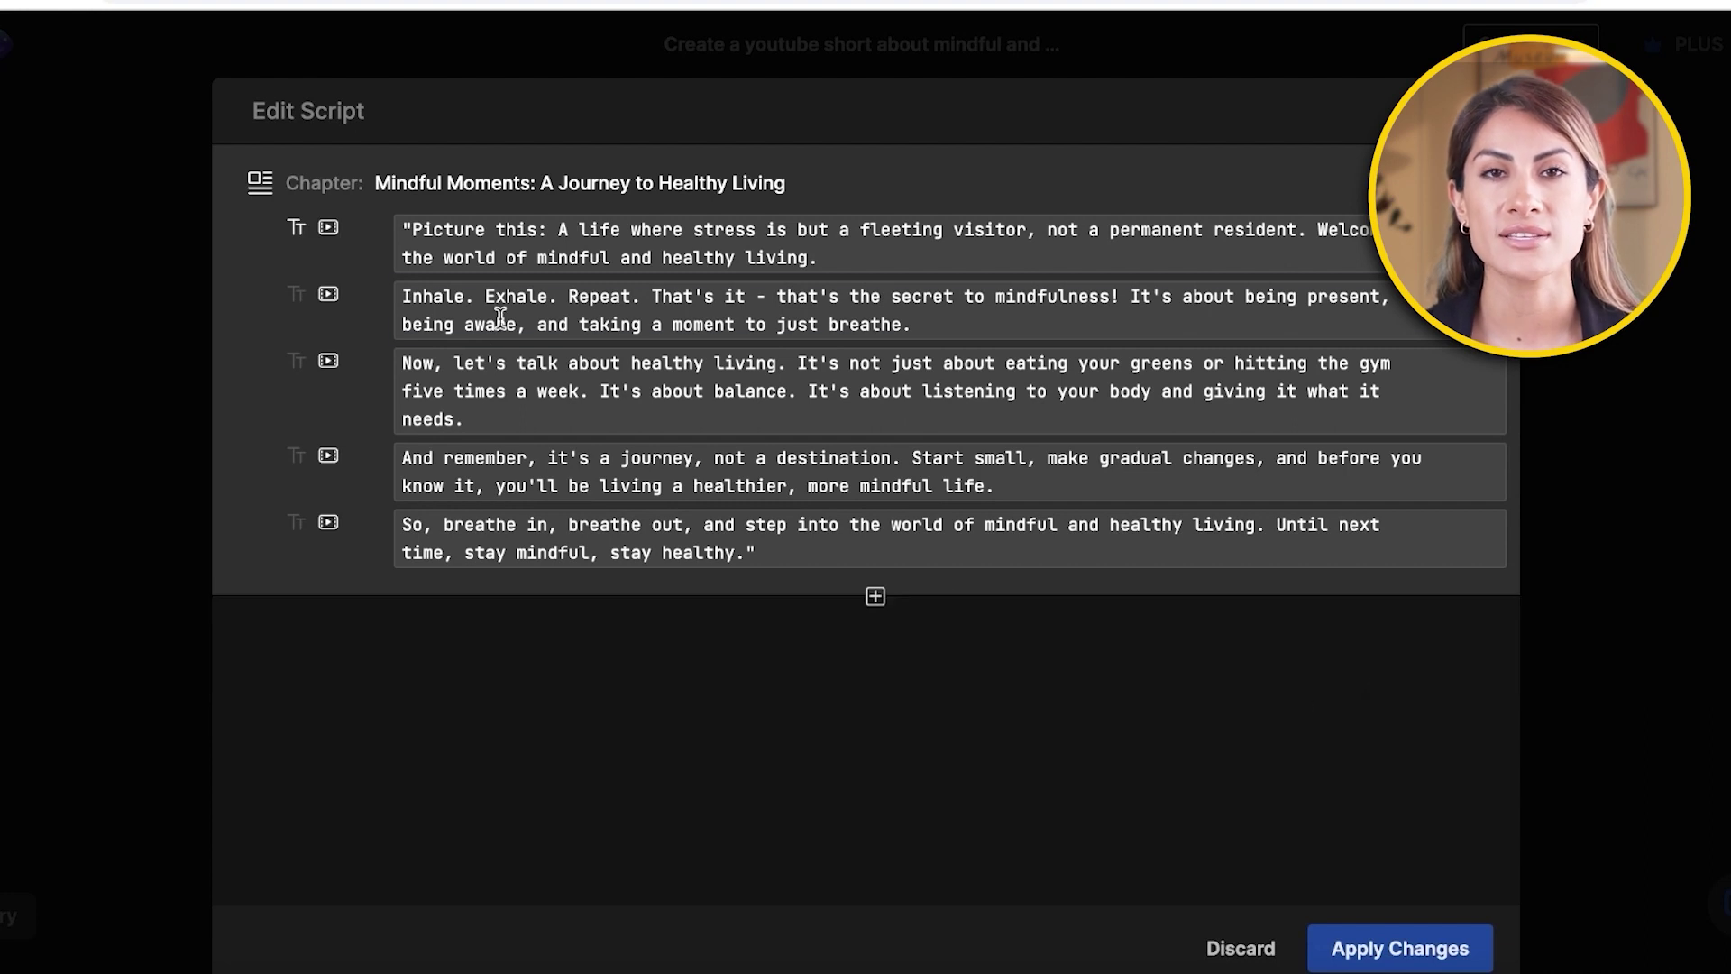
# End the opening line at 'a fleeting visitor.' and trim line 4 to start with 'Start small'
pyautogui.click(550, 221)
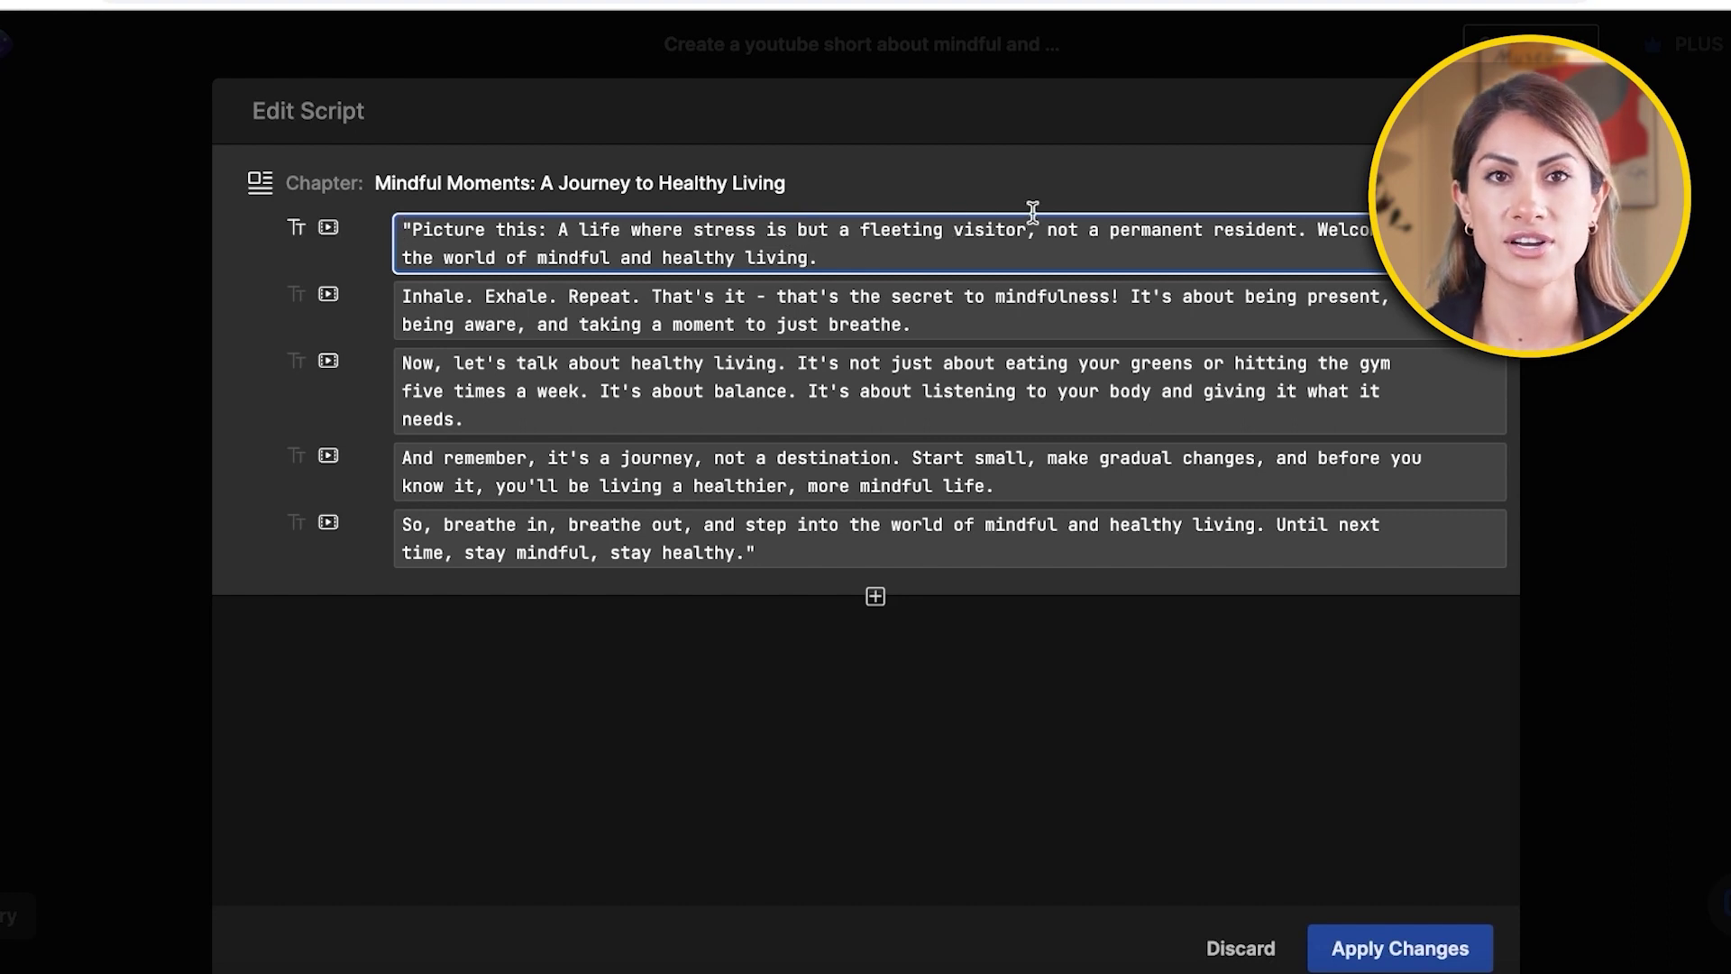
pyautogui.moveTo(1028, 239); pyautogui.dragTo(1295, 234)
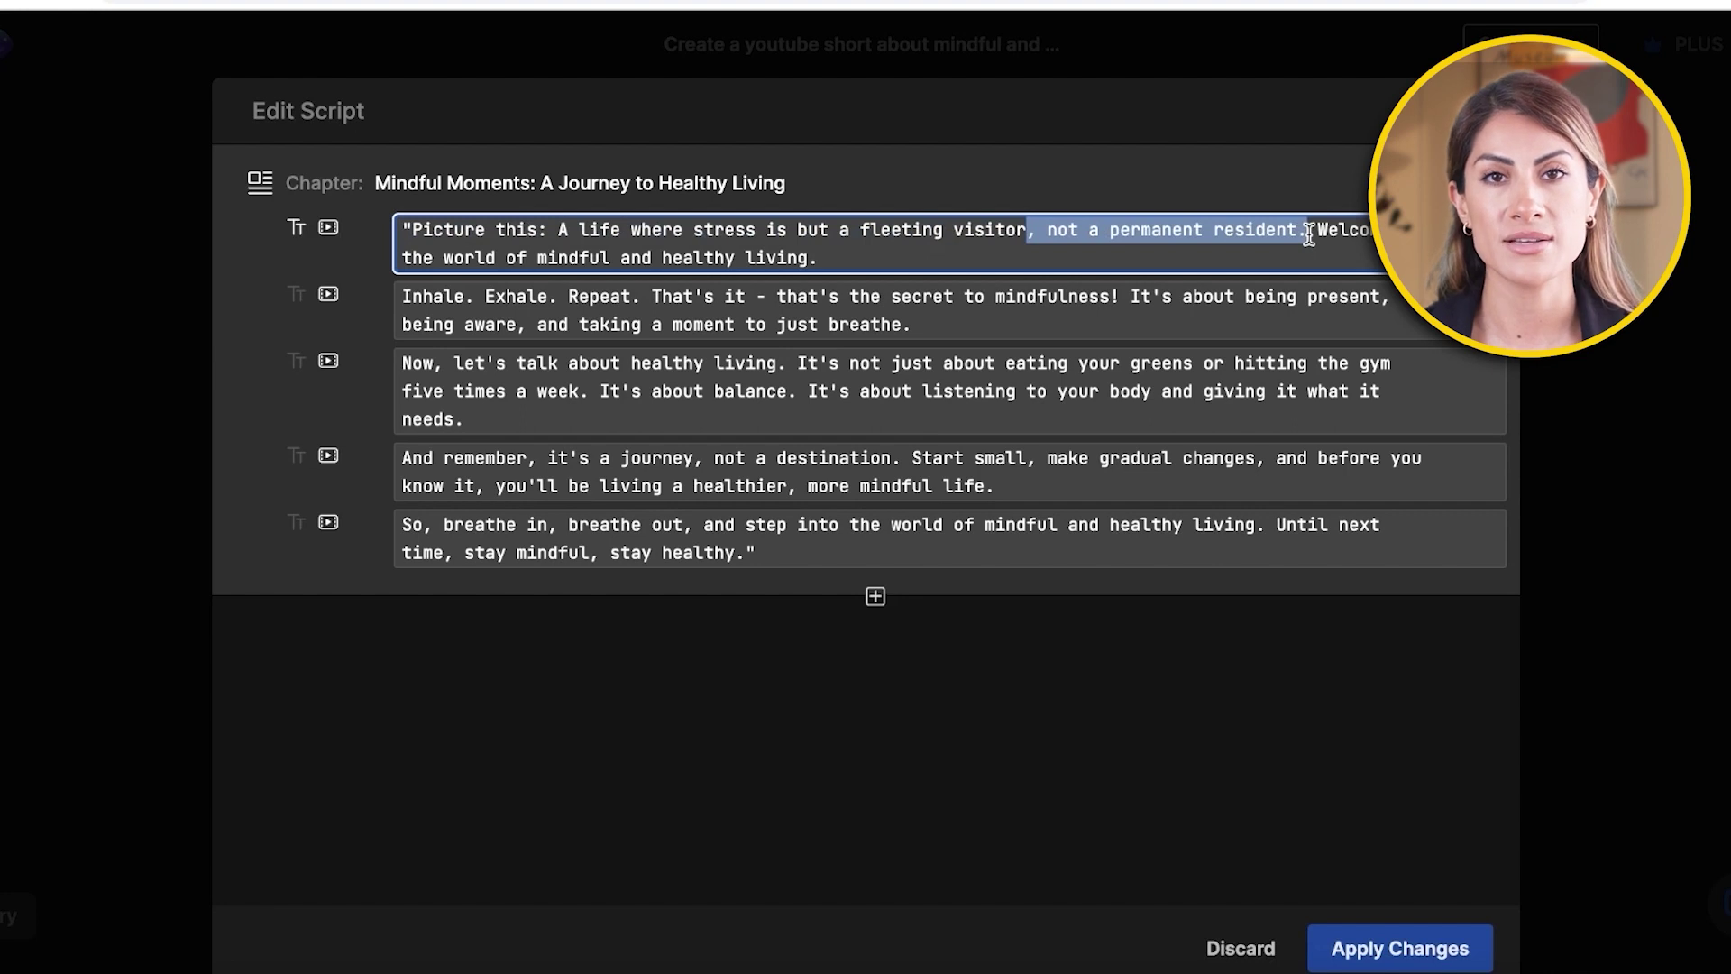
pyautogui.press('BackSpace')
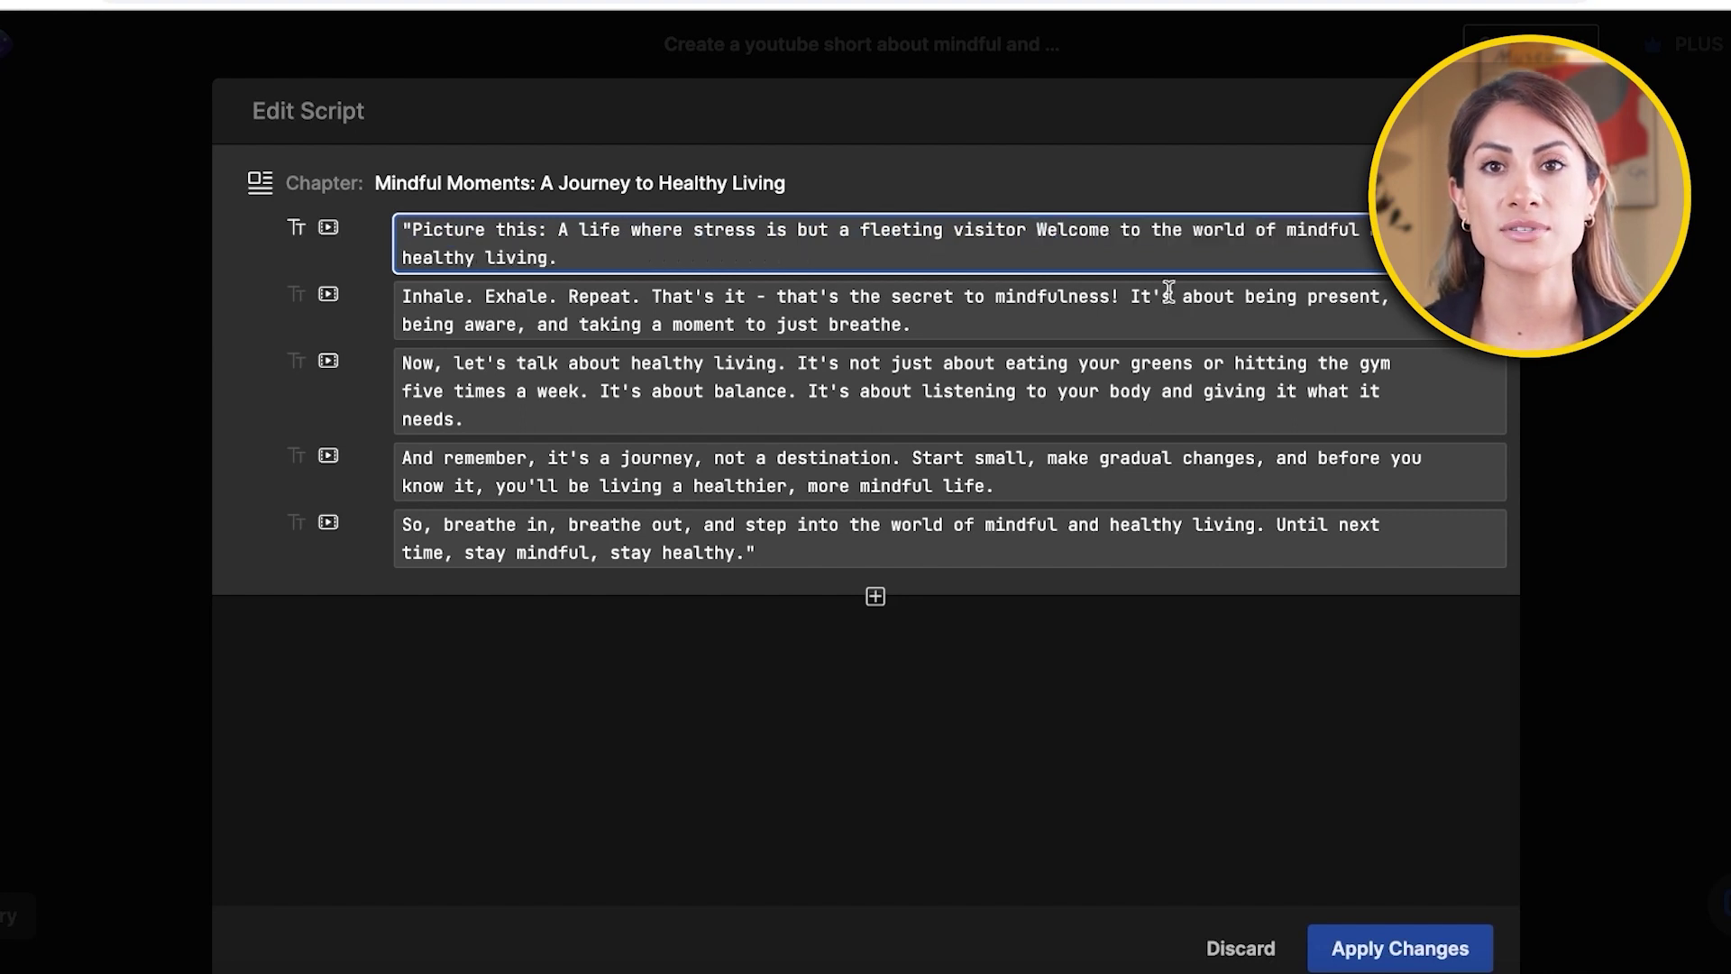
pyautogui.write('.')
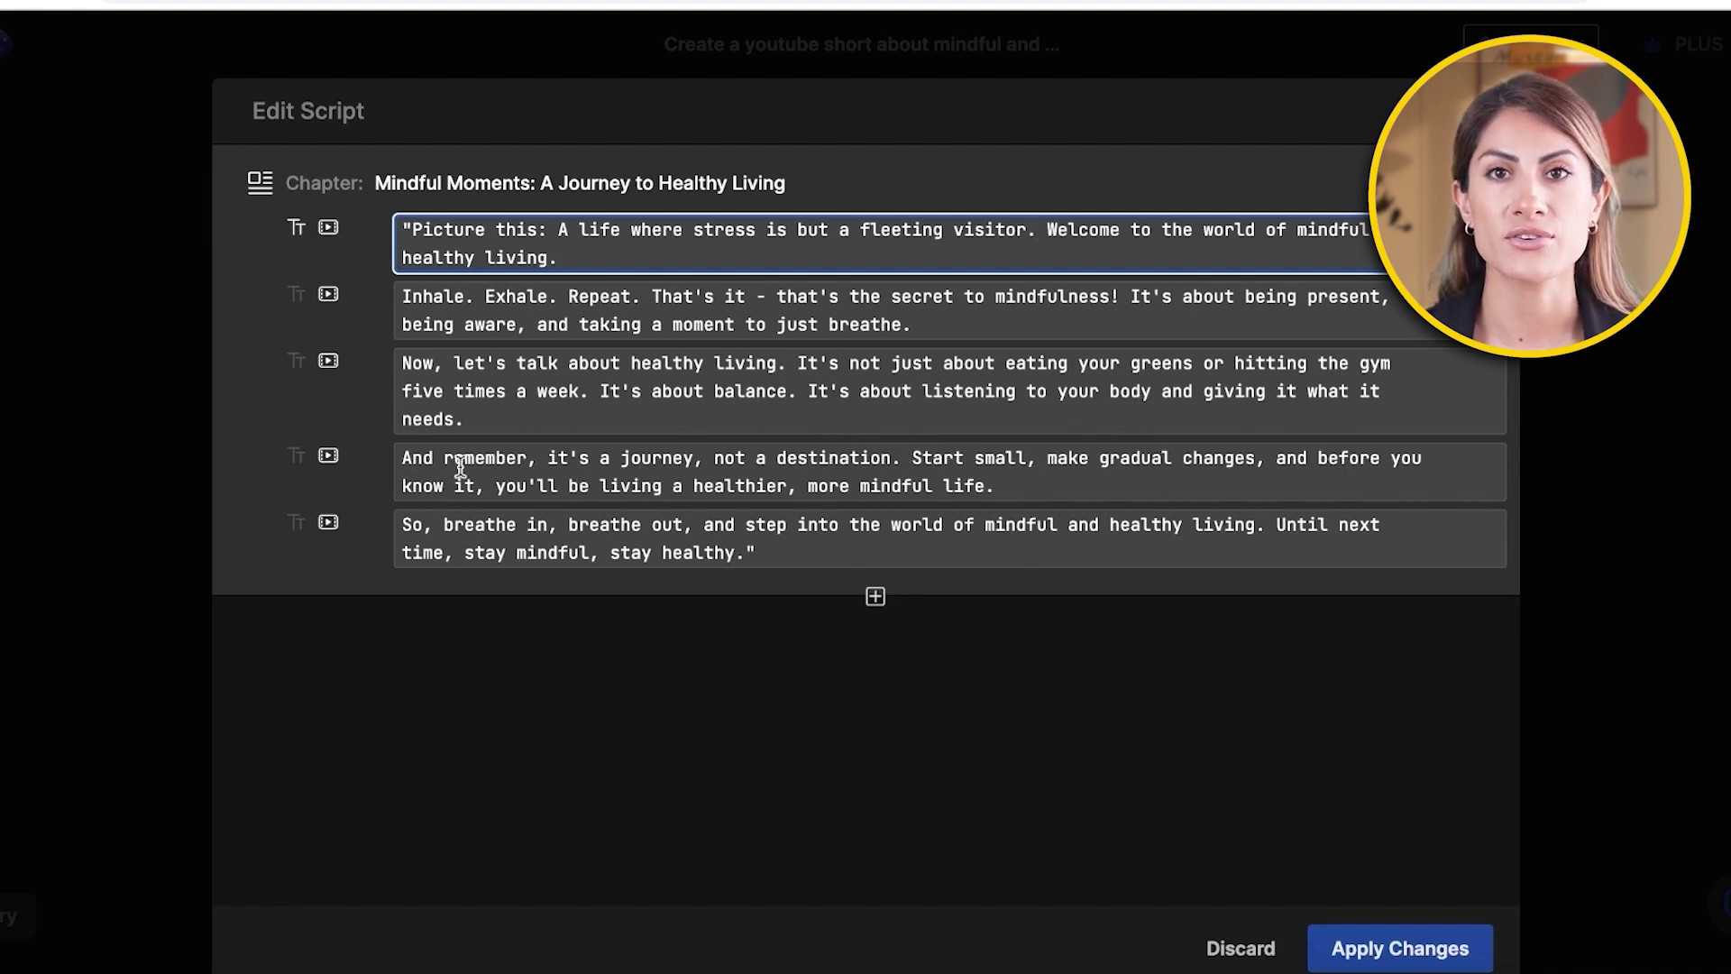
pyautogui.moveTo(403, 463); pyautogui.dragTo(903, 463)
pyautogui.press('BackSpace')
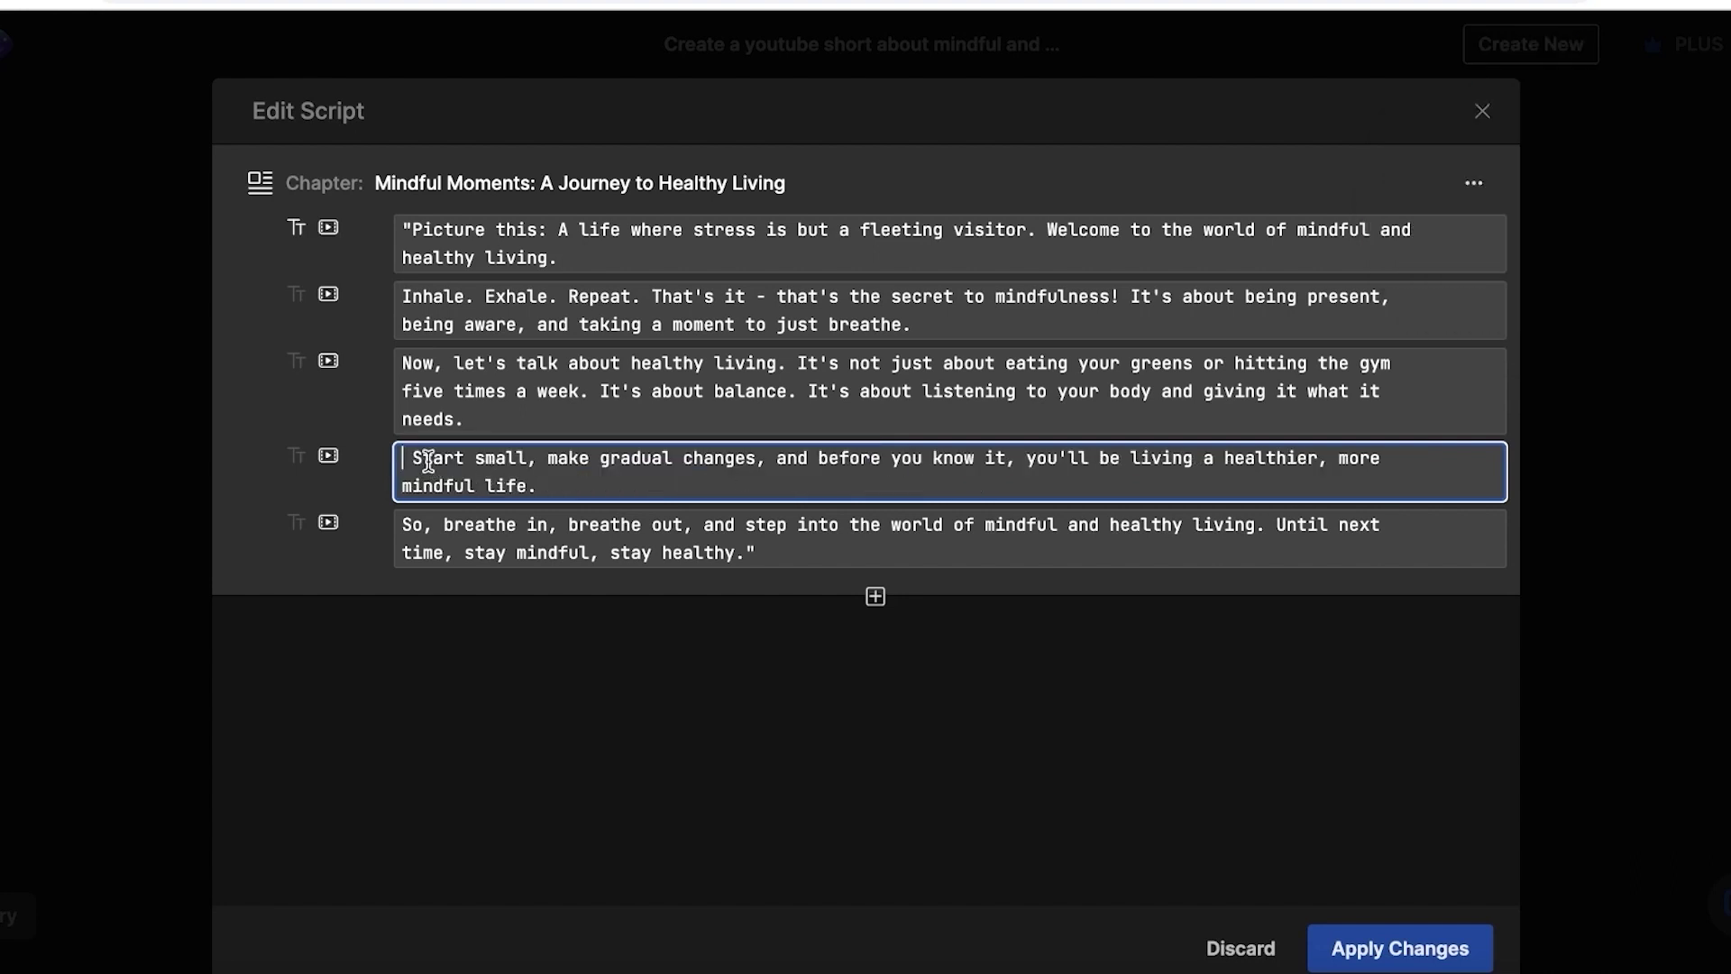
pyautogui.press('Delete')
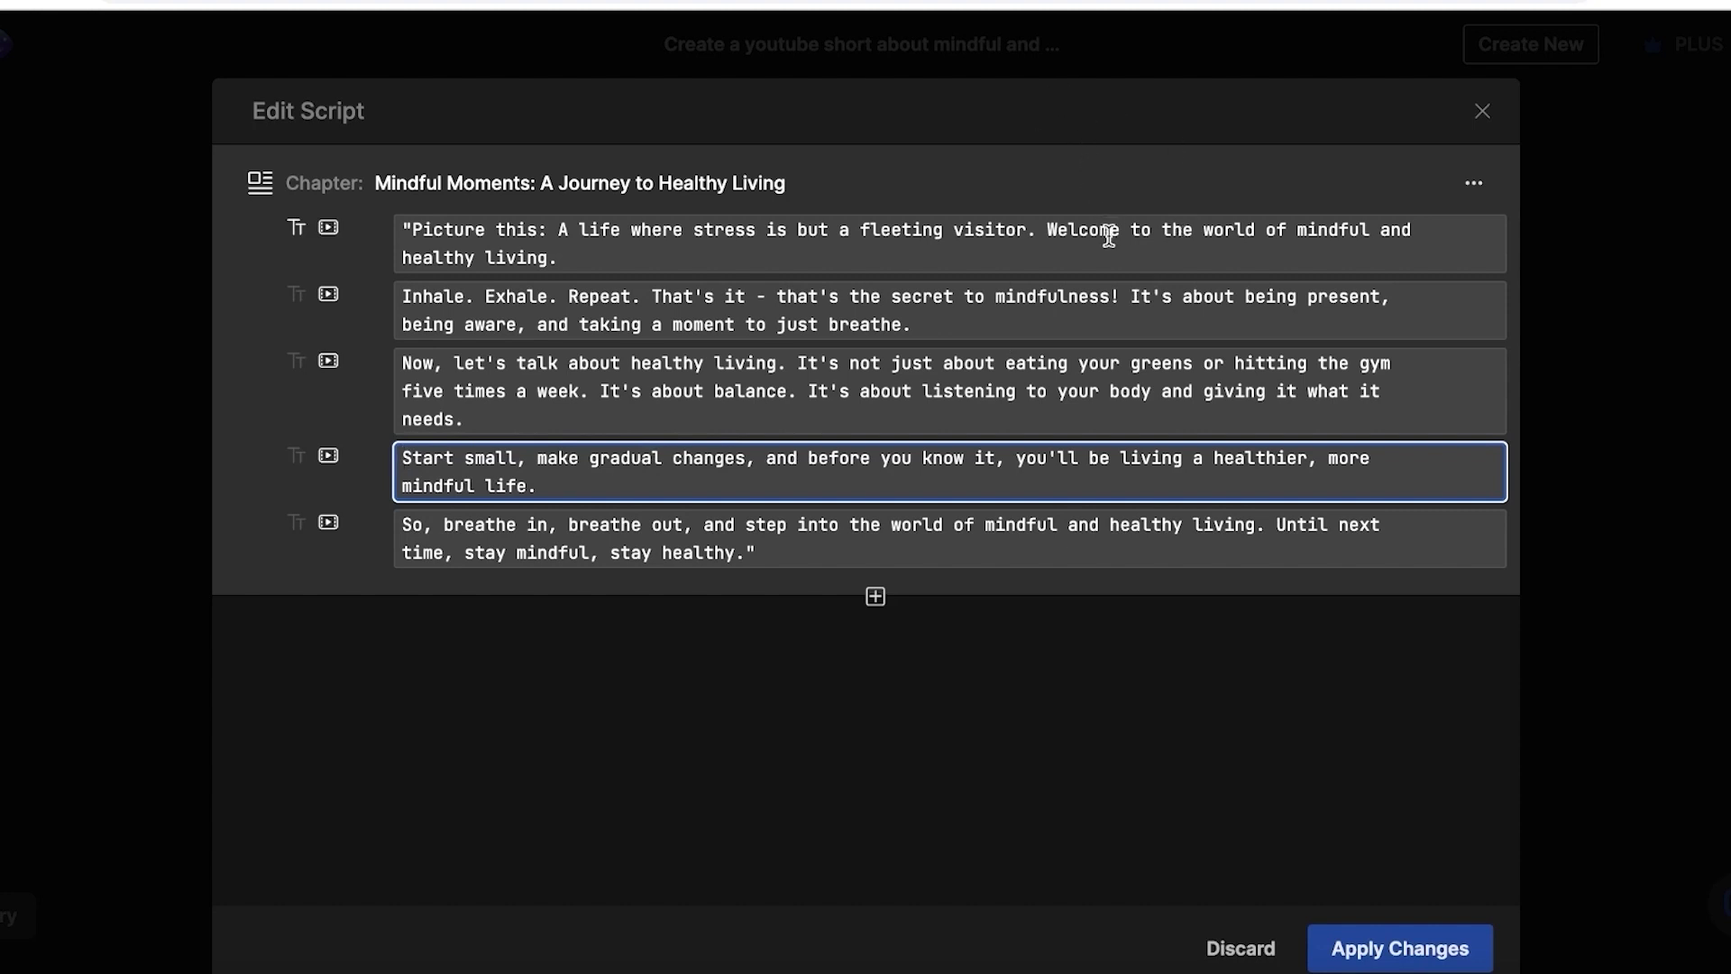
# Review the fourth line's scene keywords, then apply the script changes
pyautogui.click(330, 456)
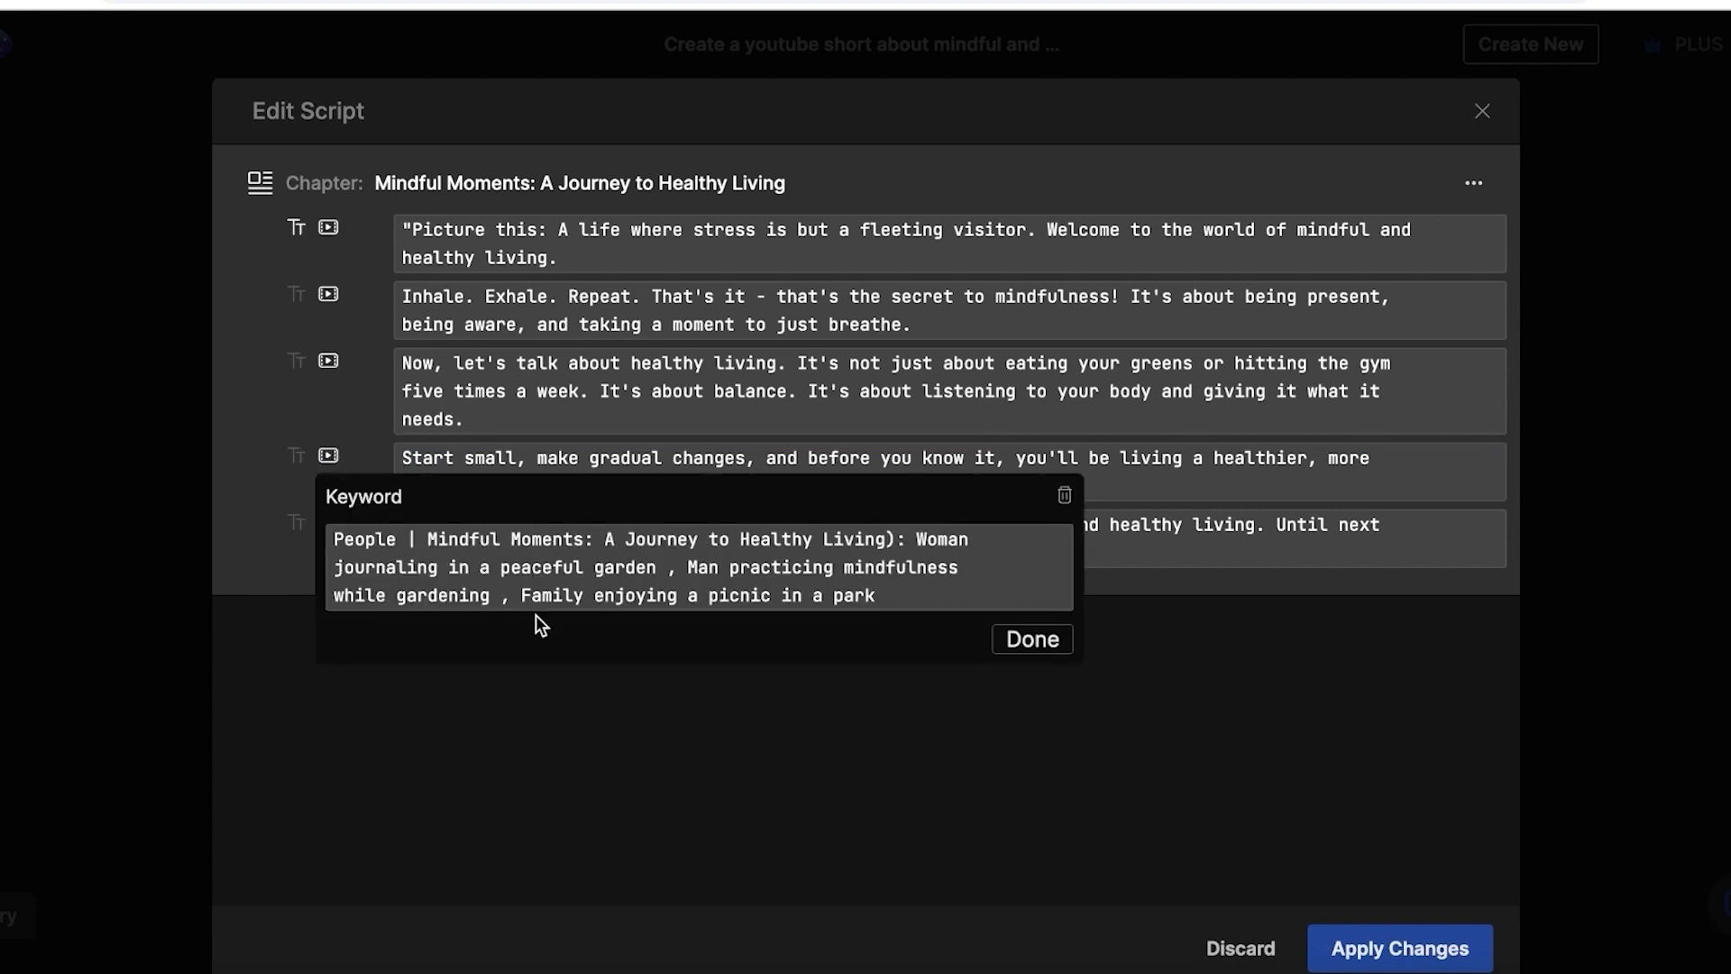
pyautogui.click(634, 561)
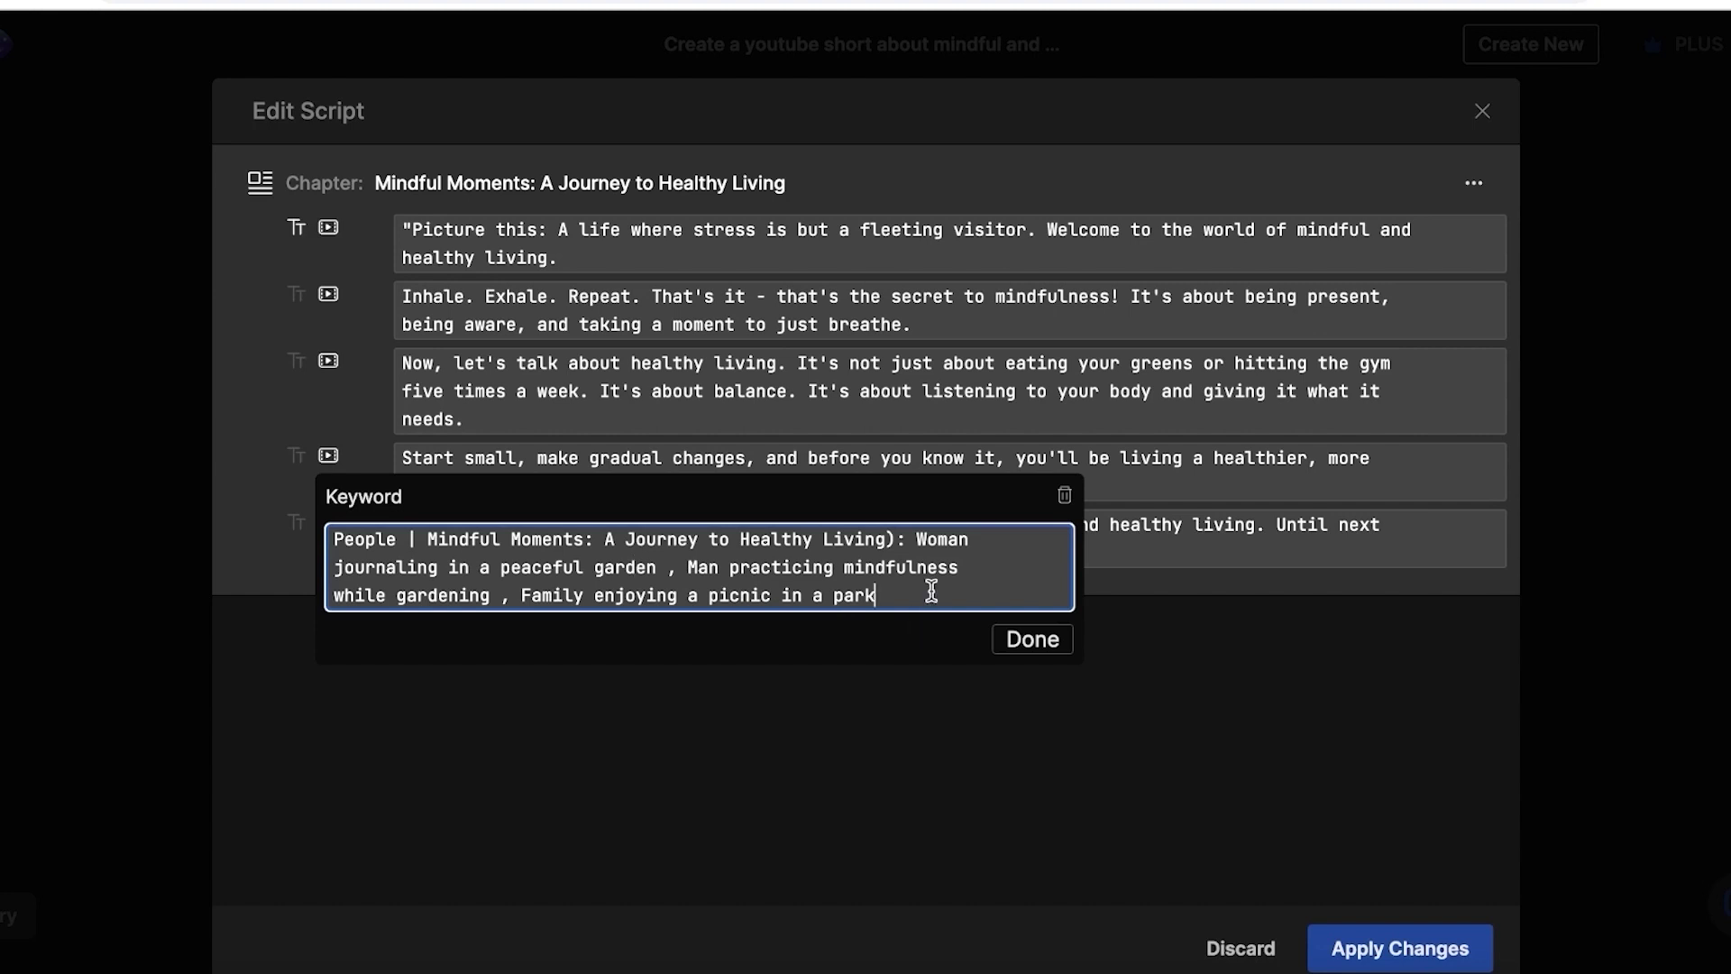
pyautogui.click(934, 592)
pyautogui.click(1032, 641)
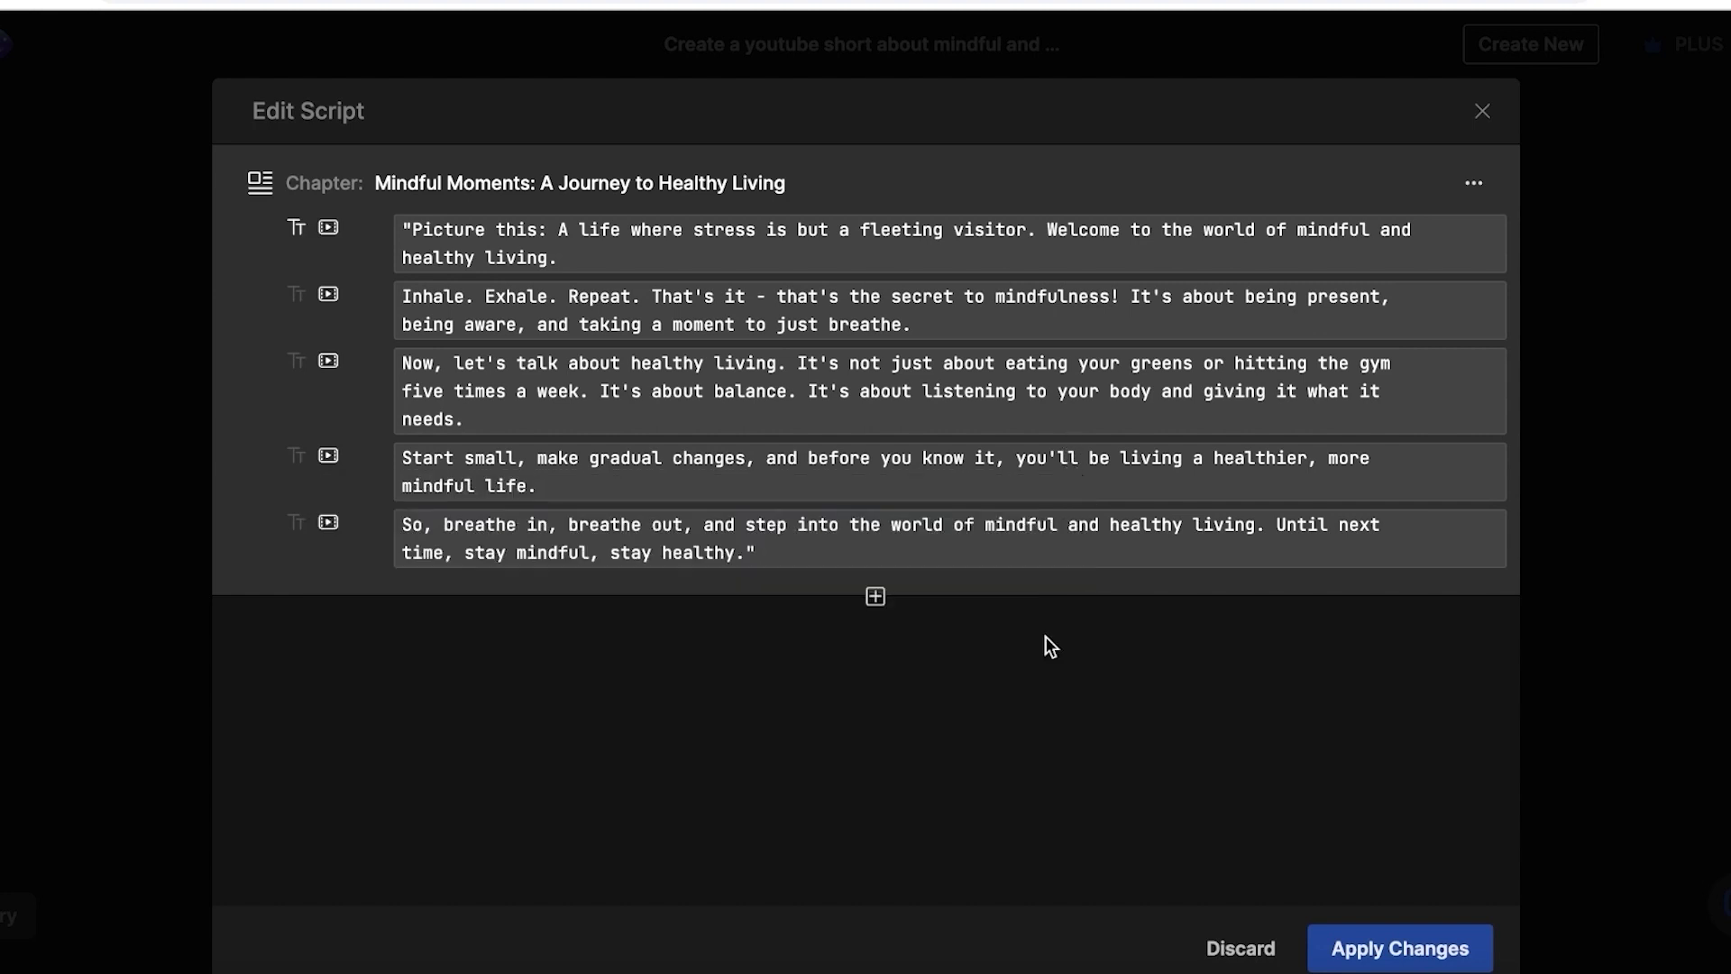
pyautogui.click(1396, 952)
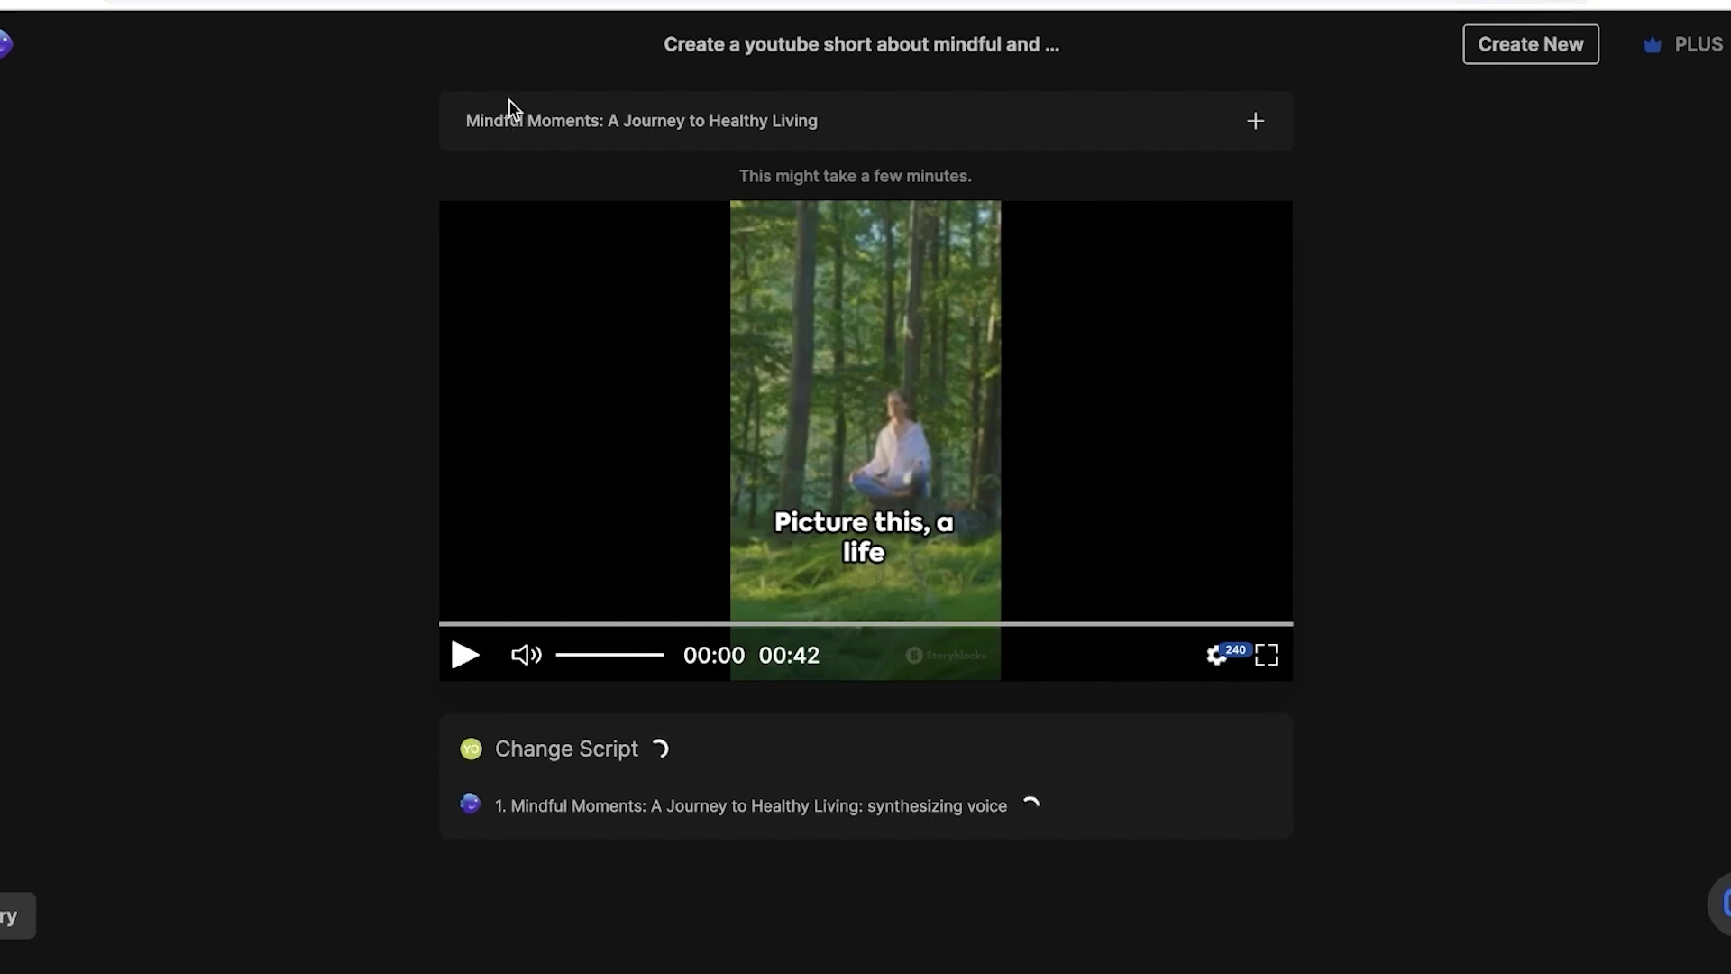
# Scrub through the regenerated 38-second preview and return it to 00:00
pyautogui.moveTo(473, 623); pyautogui.dragTo(853, 626)
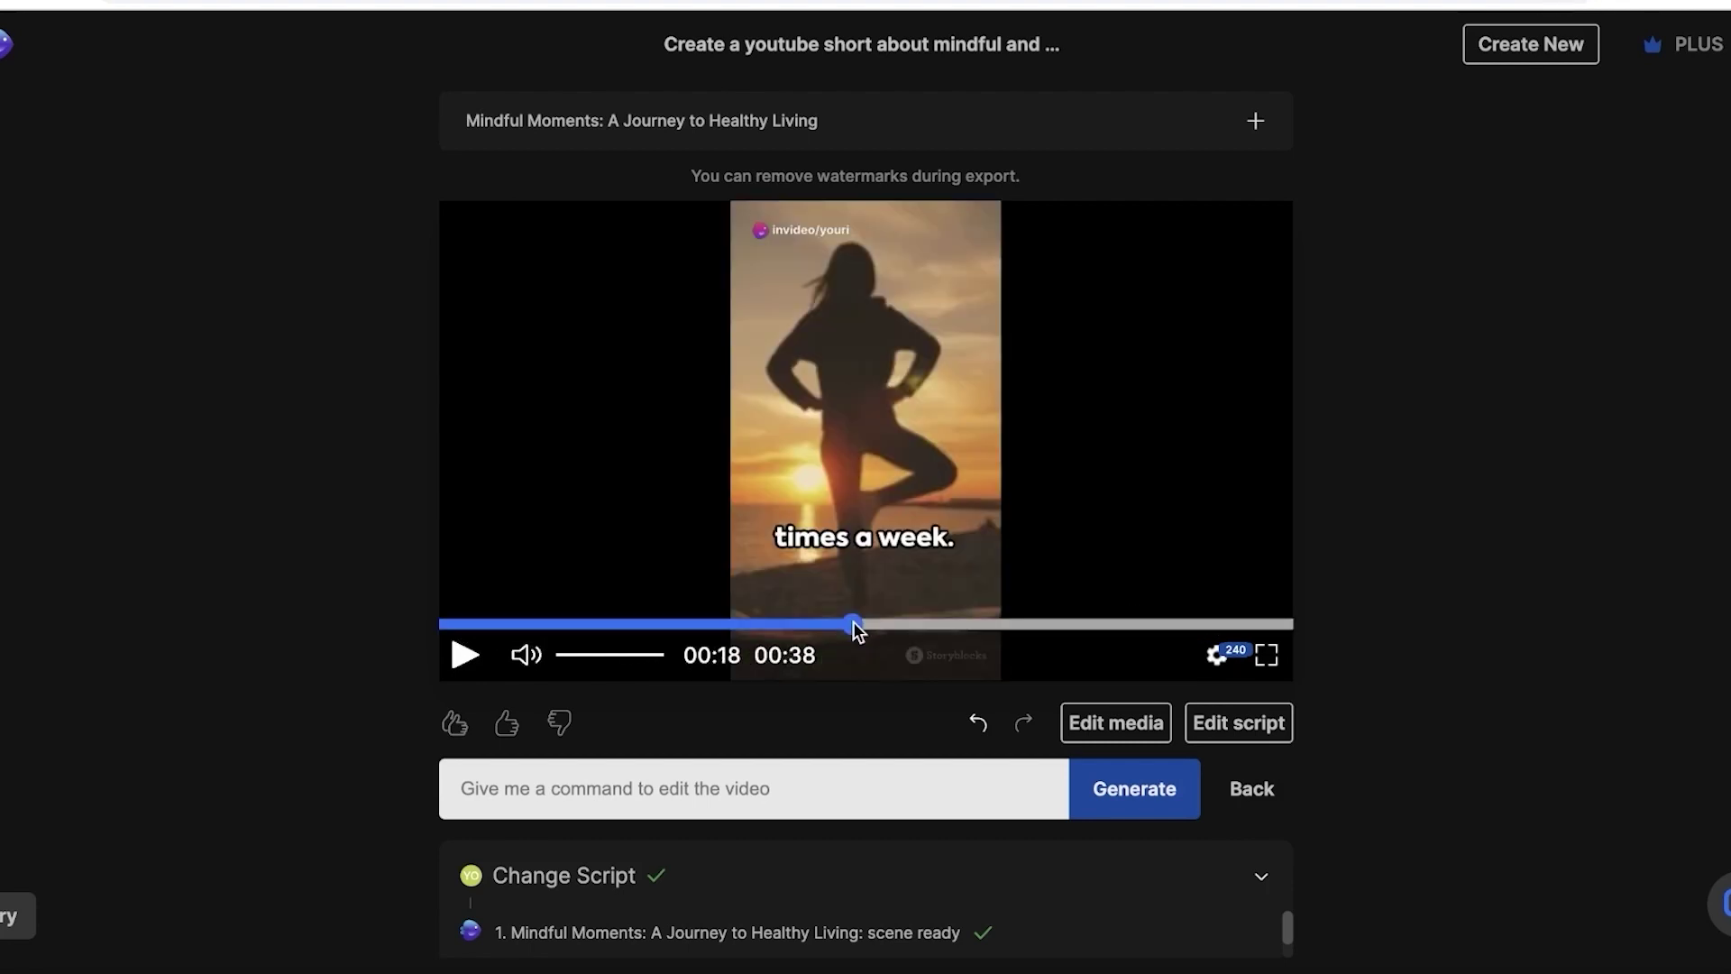
pyautogui.moveTo(848, 625); pyautogui.dragTo(494, 606)
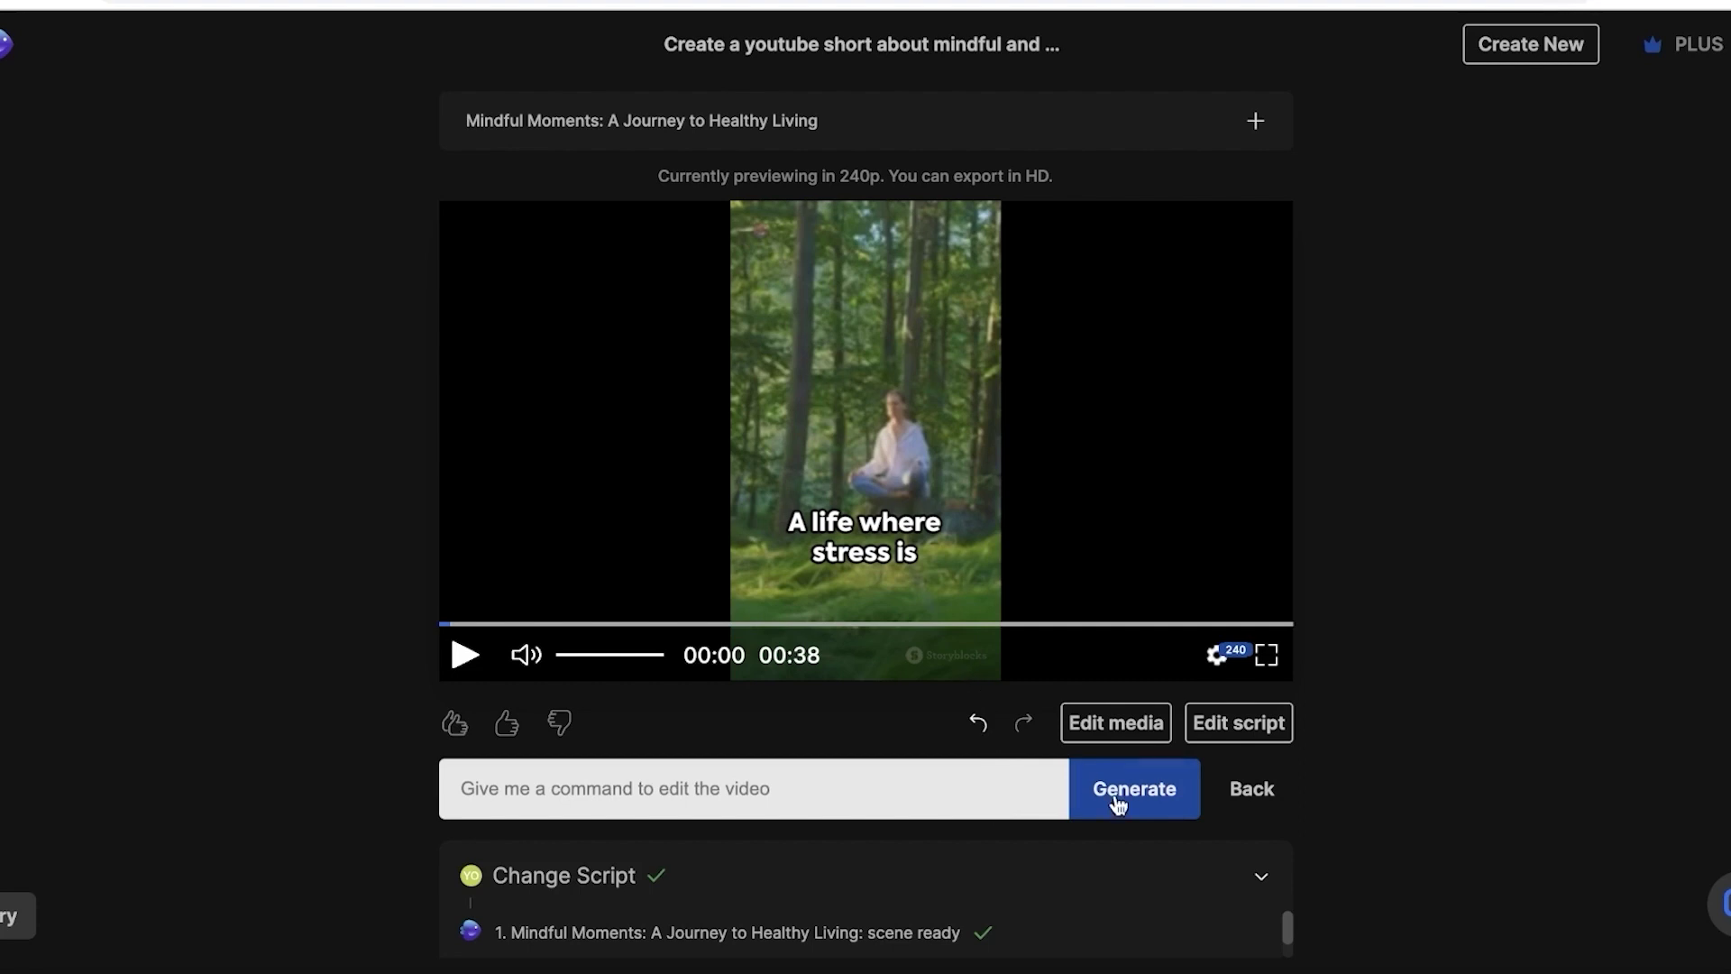
# Command the AI to add a narrator self-introduction and replace the first scene with a mountain climber
pyautogui.click(1239, 793)
pyautogui.click(1121, 728)
pyautogui.click(759, 807)
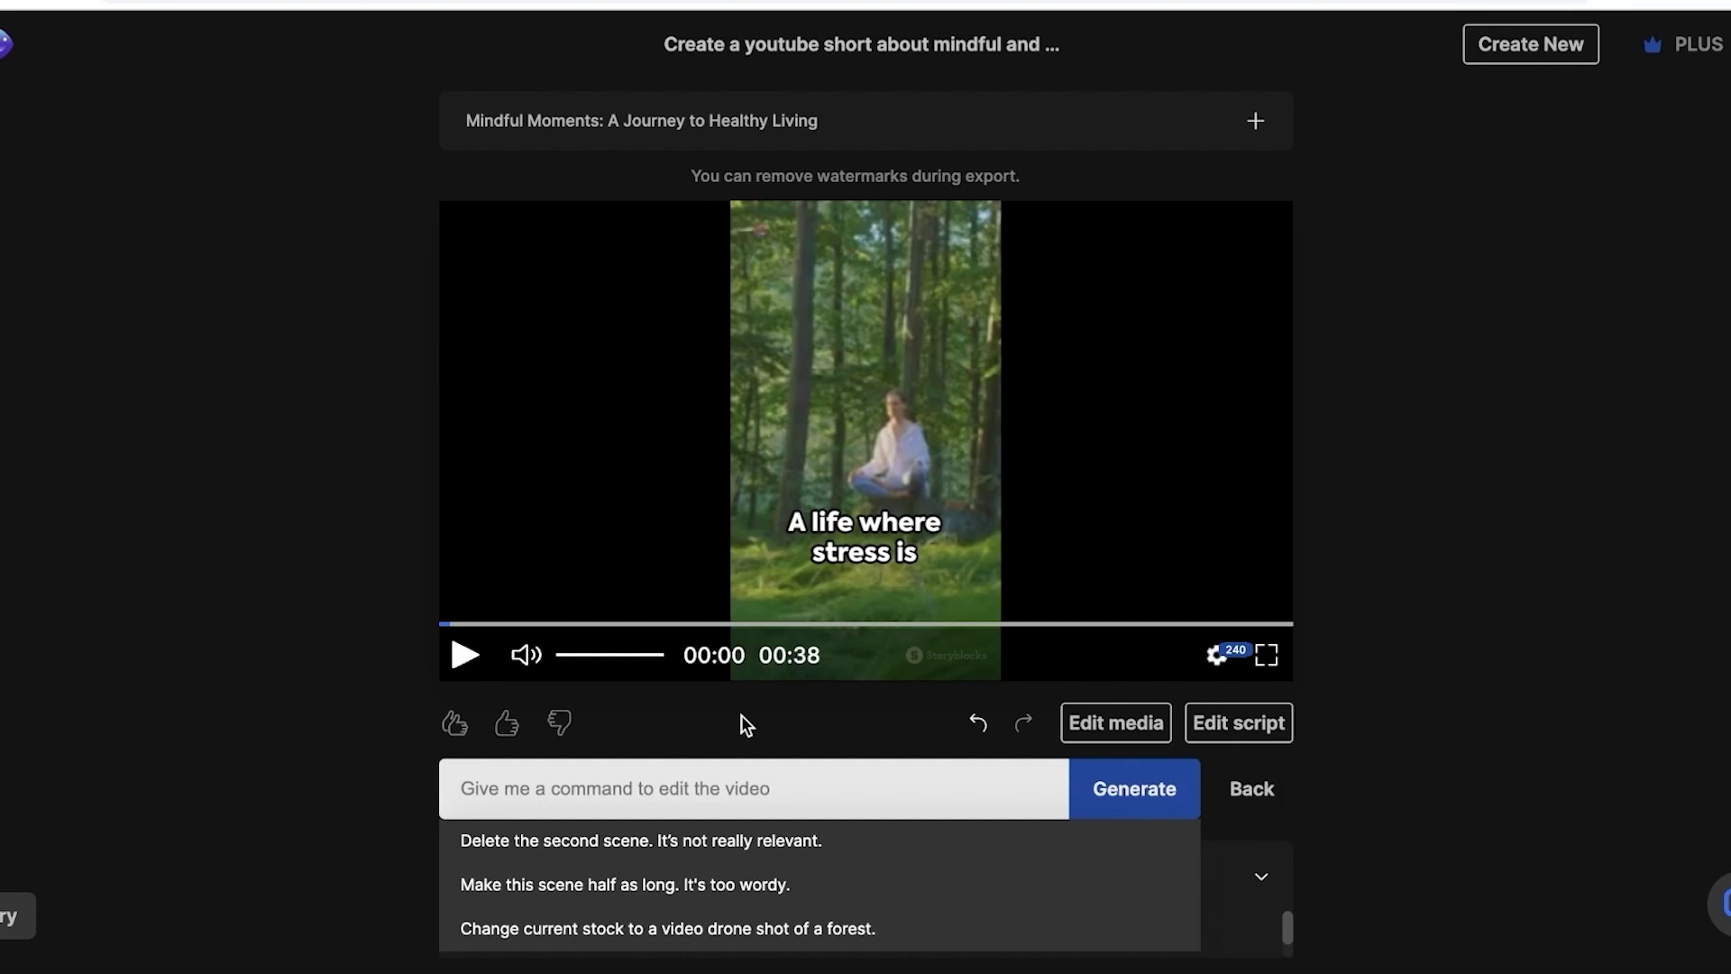
pyautogui.write('the video, also replace the first scene with a person climbing a mountain')
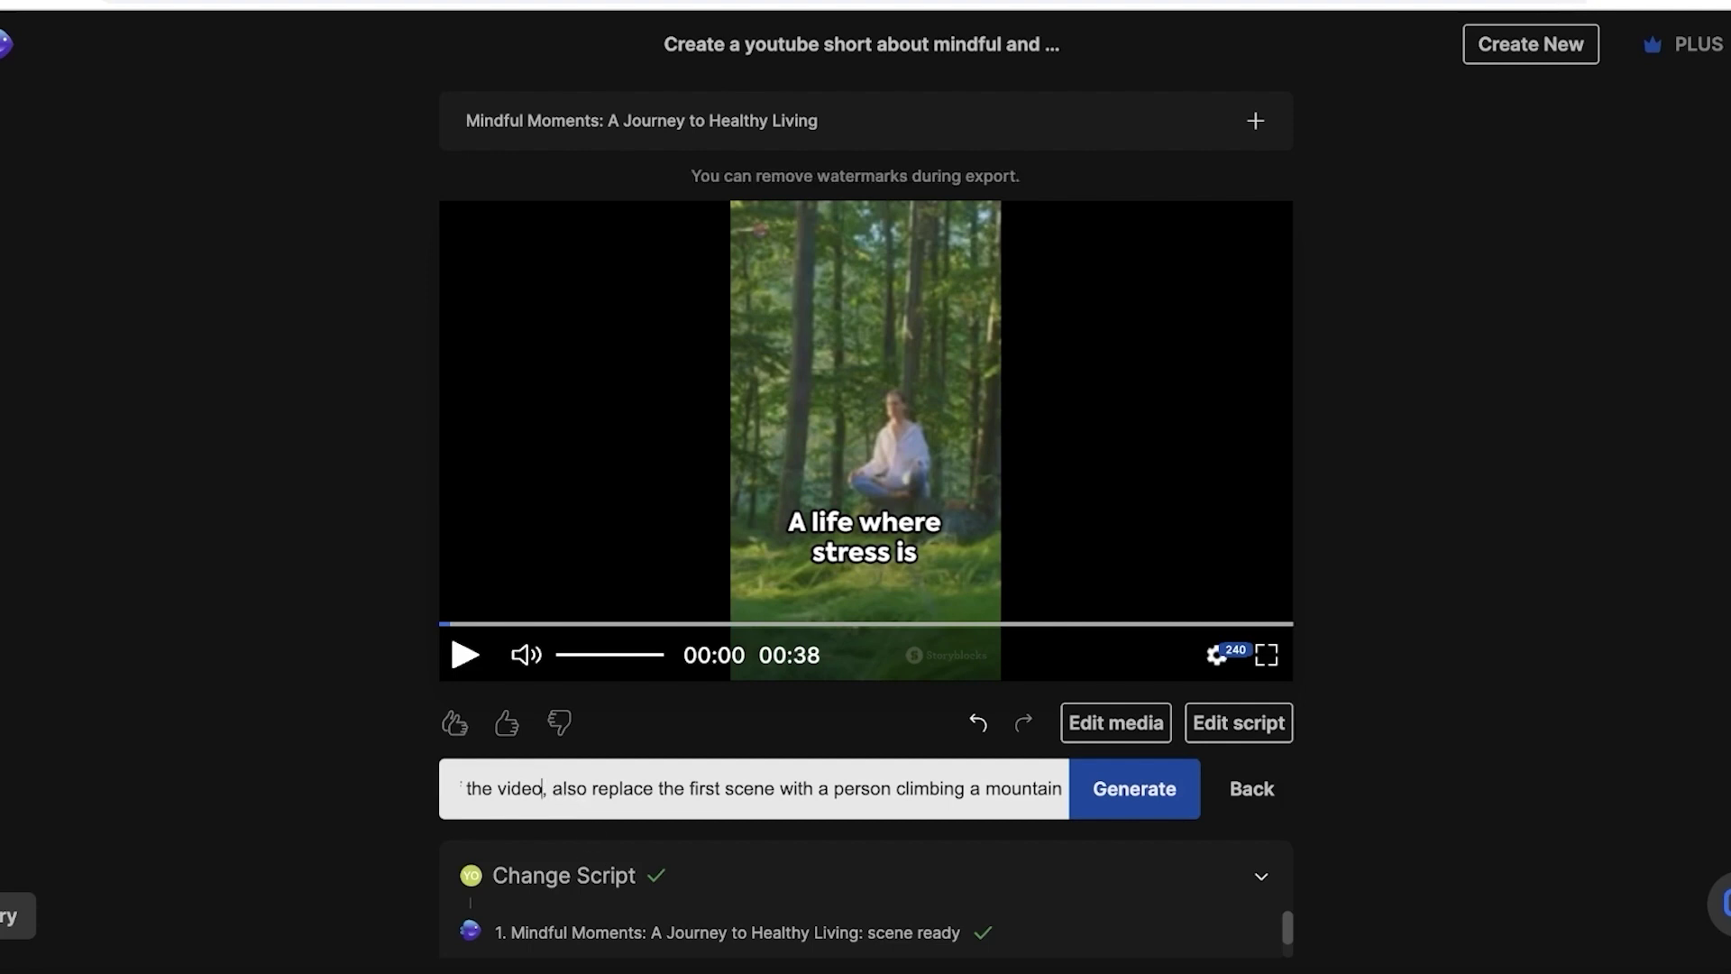
pyautogui.press('Left')
pyautogui.press('Left')
pyautogui.press('Left')
pyautogui.press('Left')
pyautogui.press('Left')
pyautogui.press('Left')
pyautogui.press('Left')
pyautogui.press('Left')
pyautogui.press('Left')
pyautogui.press('Left')
pyautogui.press('Left')
pyautogui.press('Left')
pyautogui.press('Left')
pyautogui.press('Left')
pyautogui.press('Left')
pyautogui.press('Left')
pyautogui.press('Left')
pyautogui.press('Left')
pyautogui.press('Left')
pyautogui.press('Left')
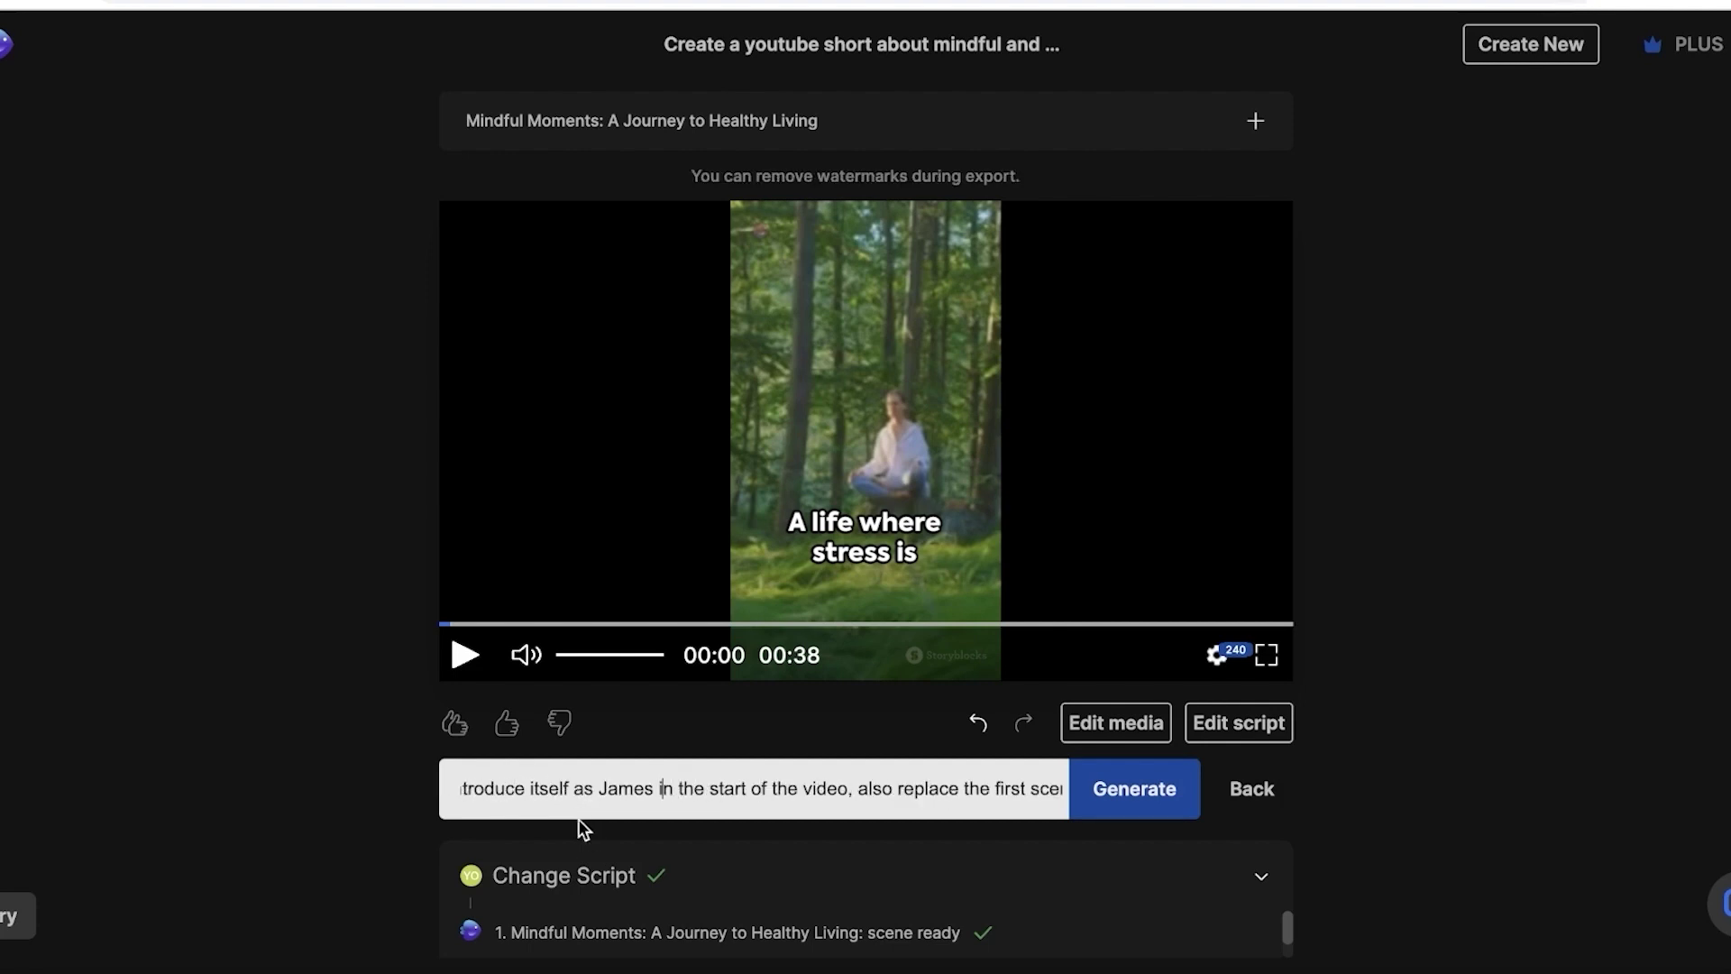
pyautogui.press('Left')
pyautogui.press('Left')
pyautogui.press('Left')
pyautogui.press('Left')
pyautogui.press('Left')
pyautogui.press('Left')
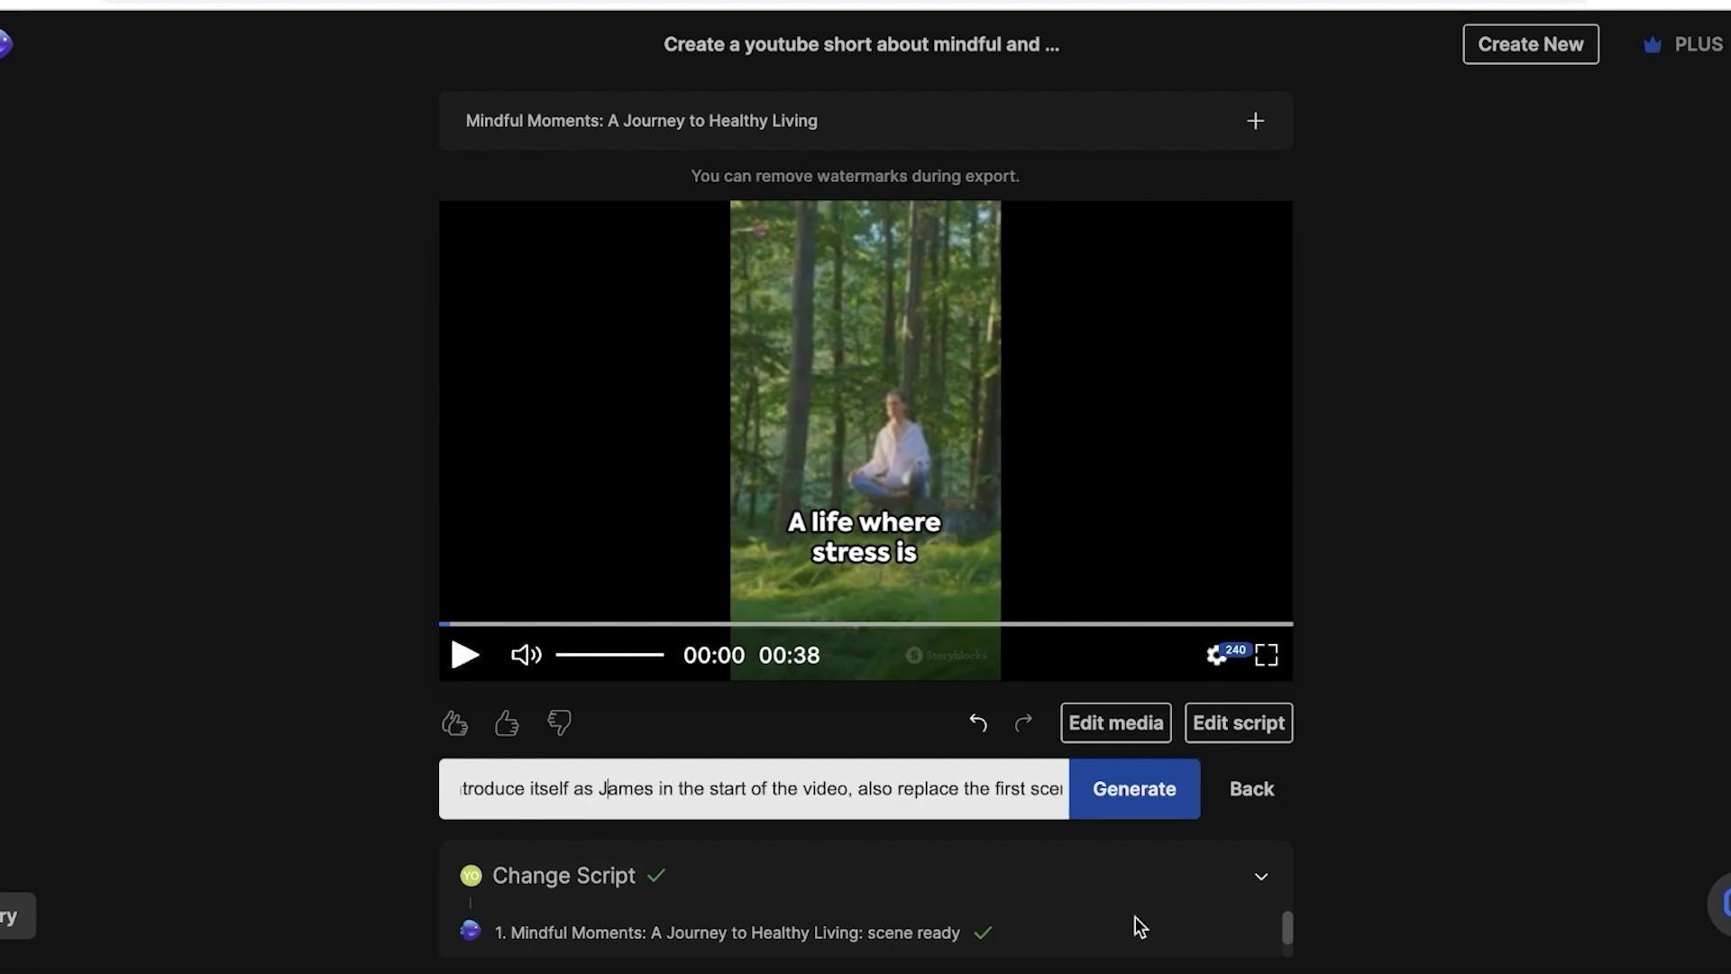
pyautogui.click(1118, 811)
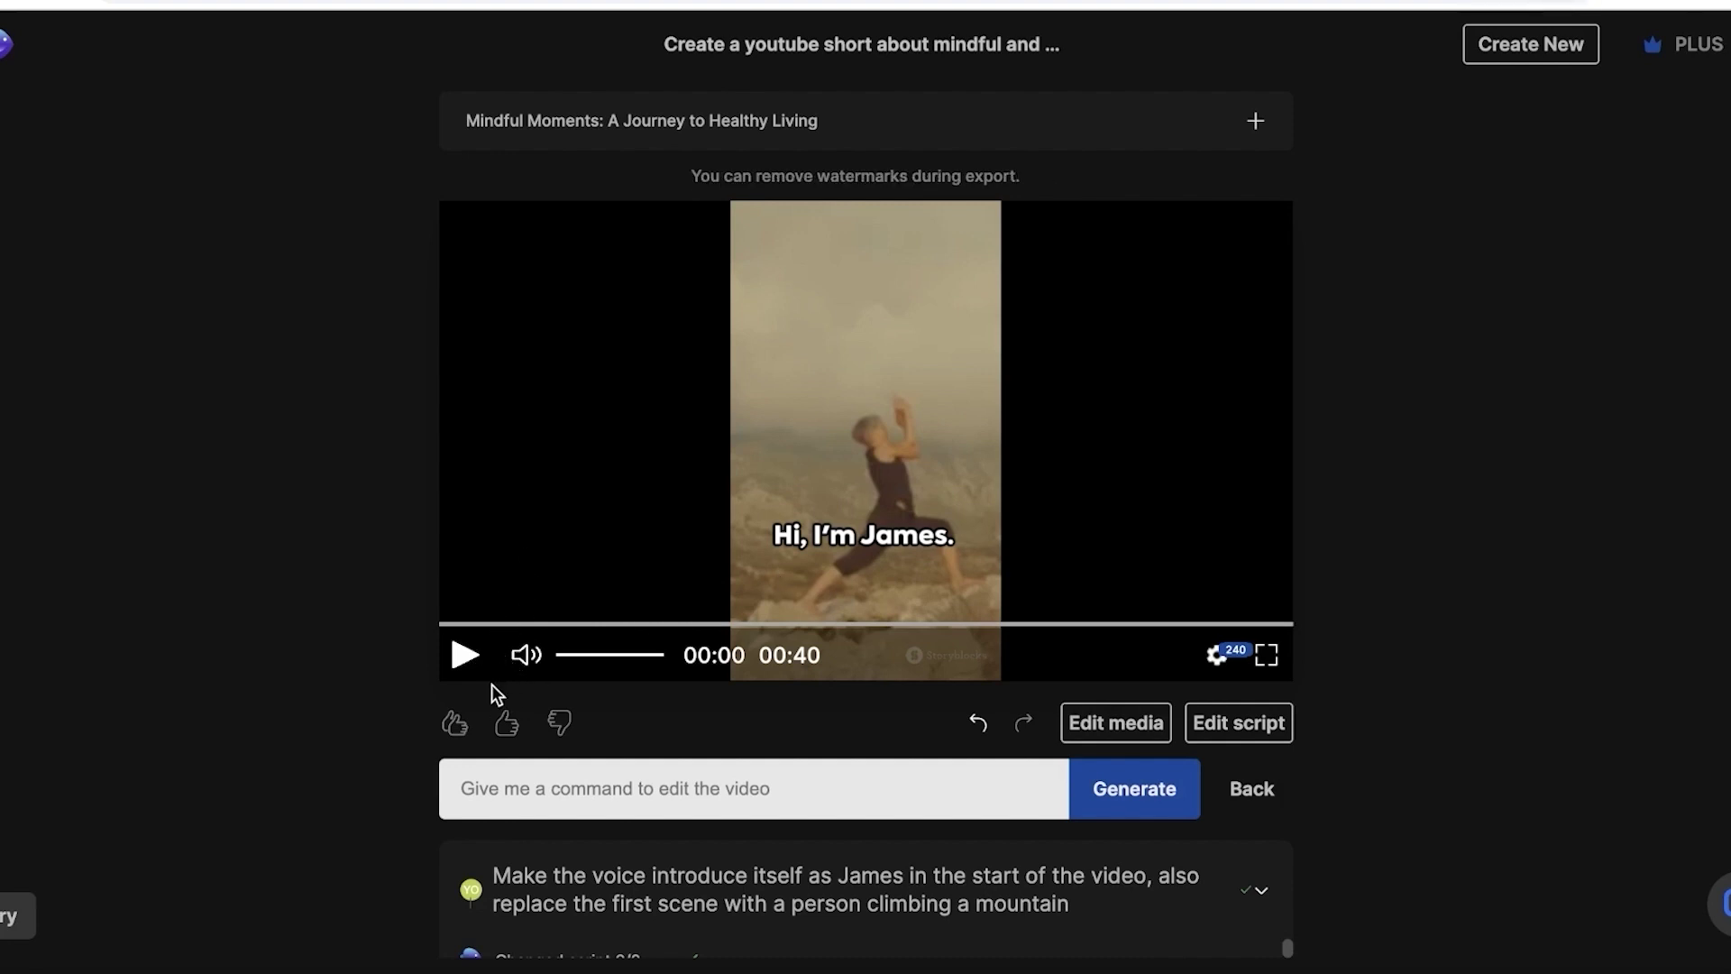
# Play the updated preview and start an outro command saying 'bye bye see you tomorrow'
pyautogui.click(462, 668)
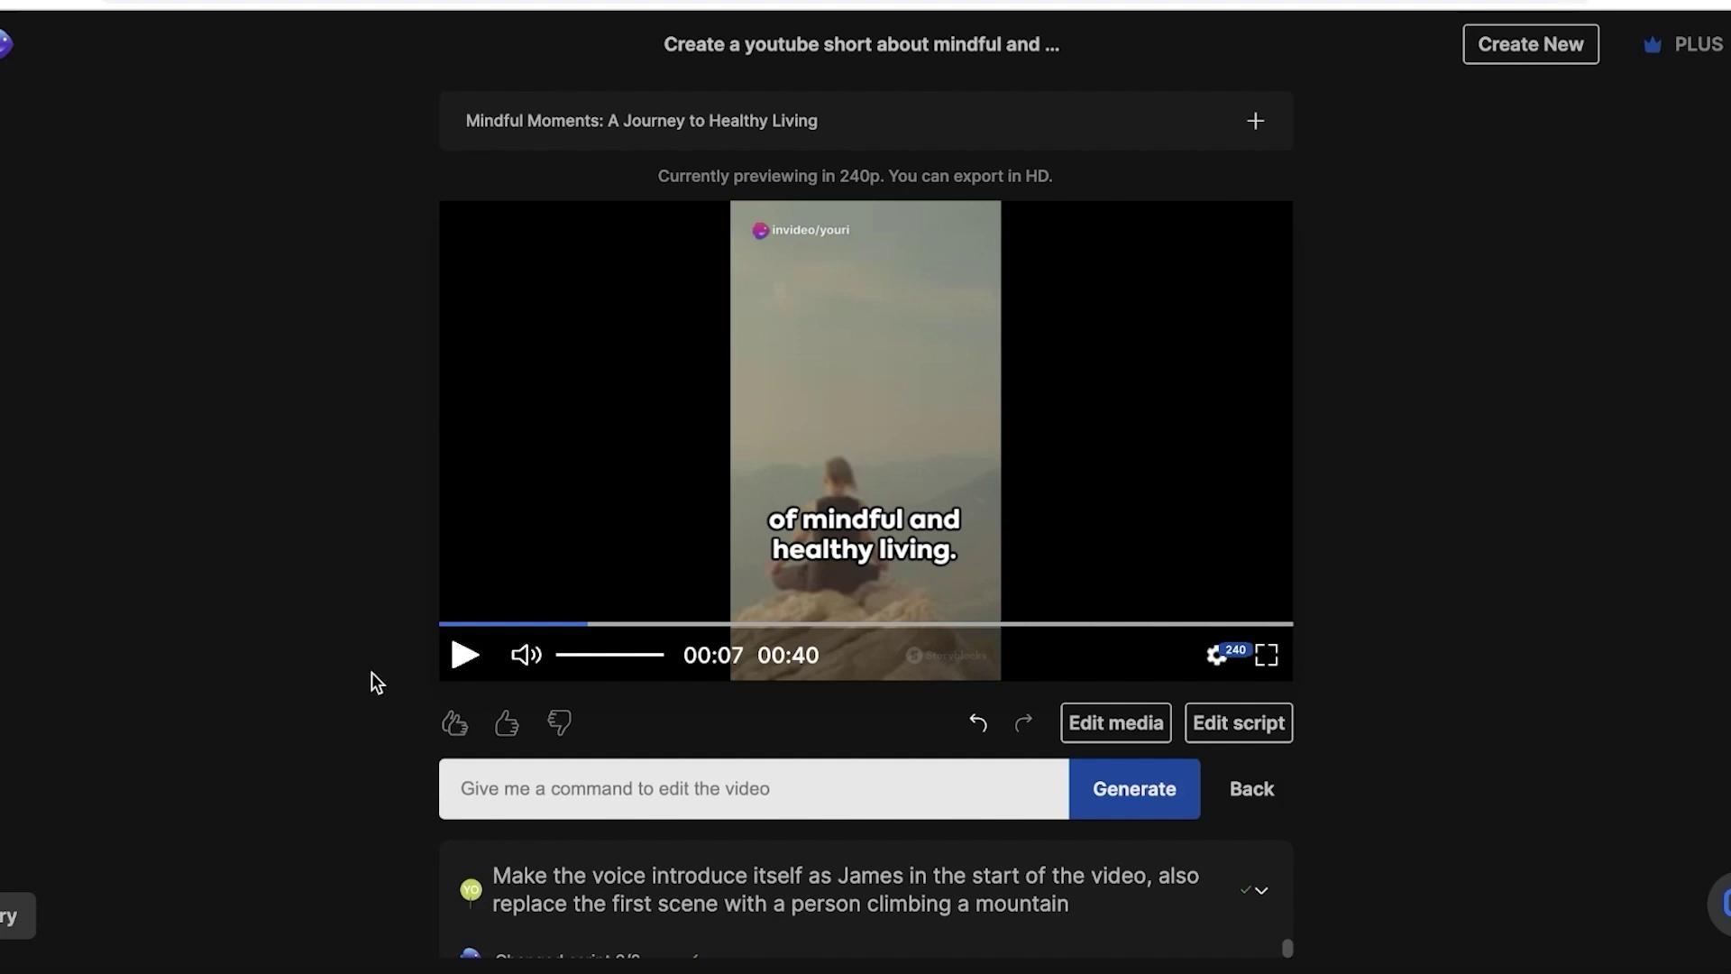
pyautogui.click(648, 791)
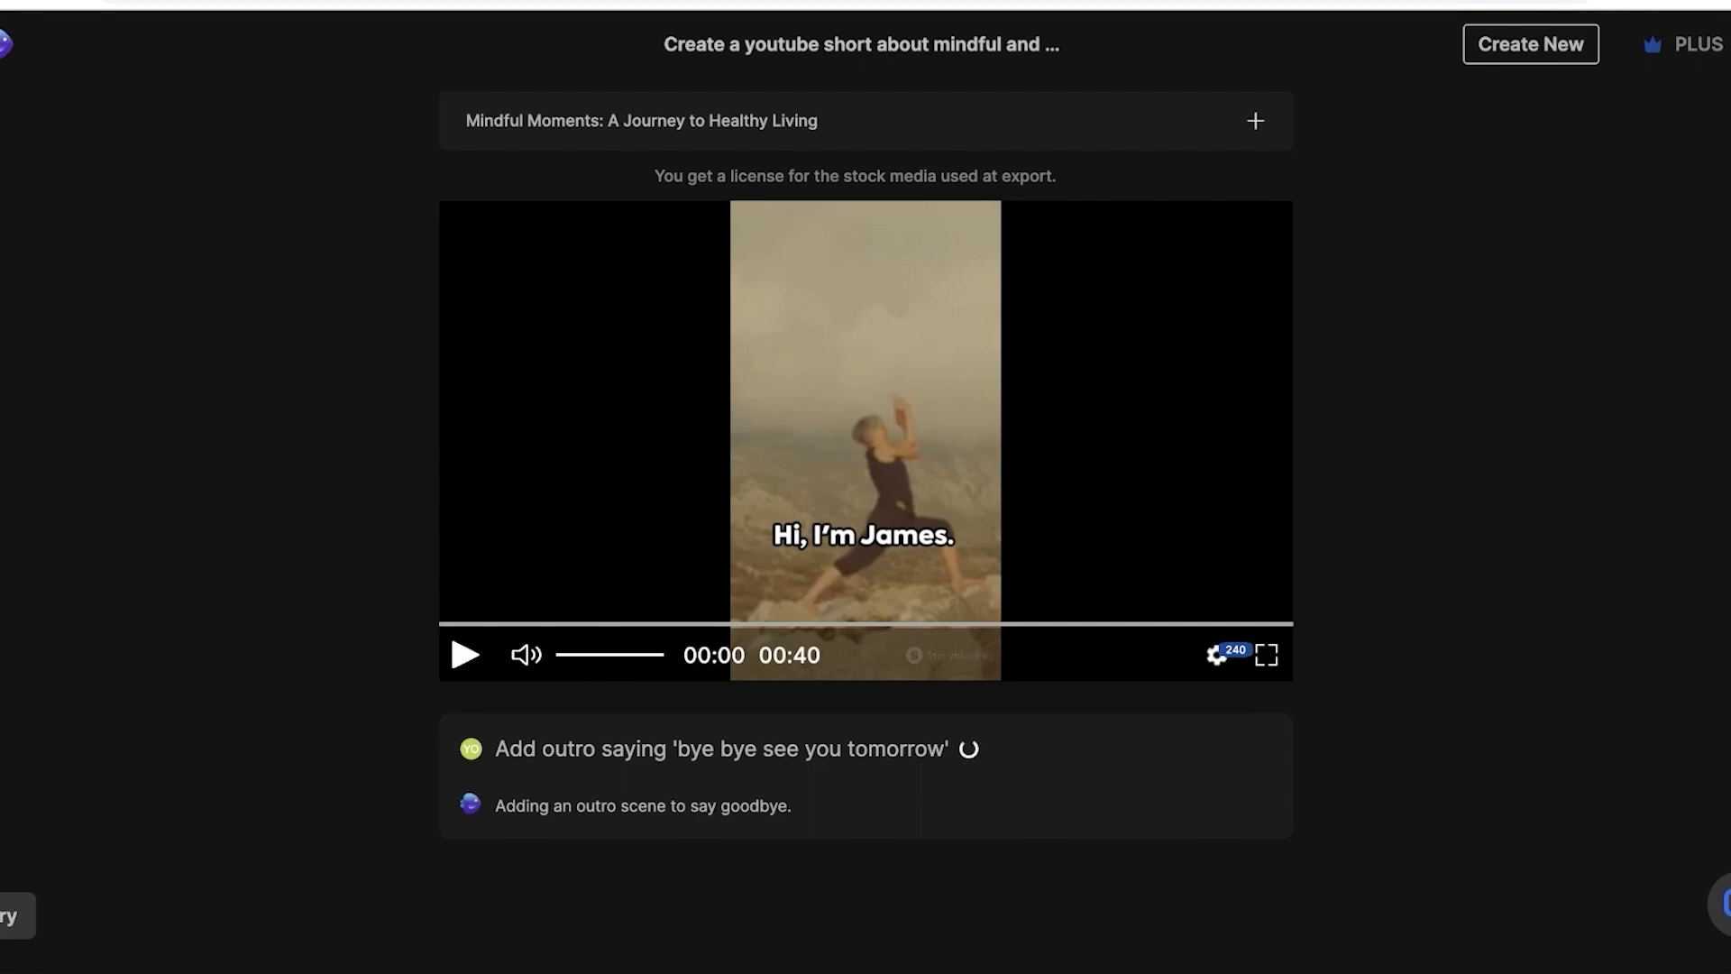
# Check the outro of the 1:09 video, dismiss the feedback overlay, and reach the export options
pyautogui.click(1182, 622)
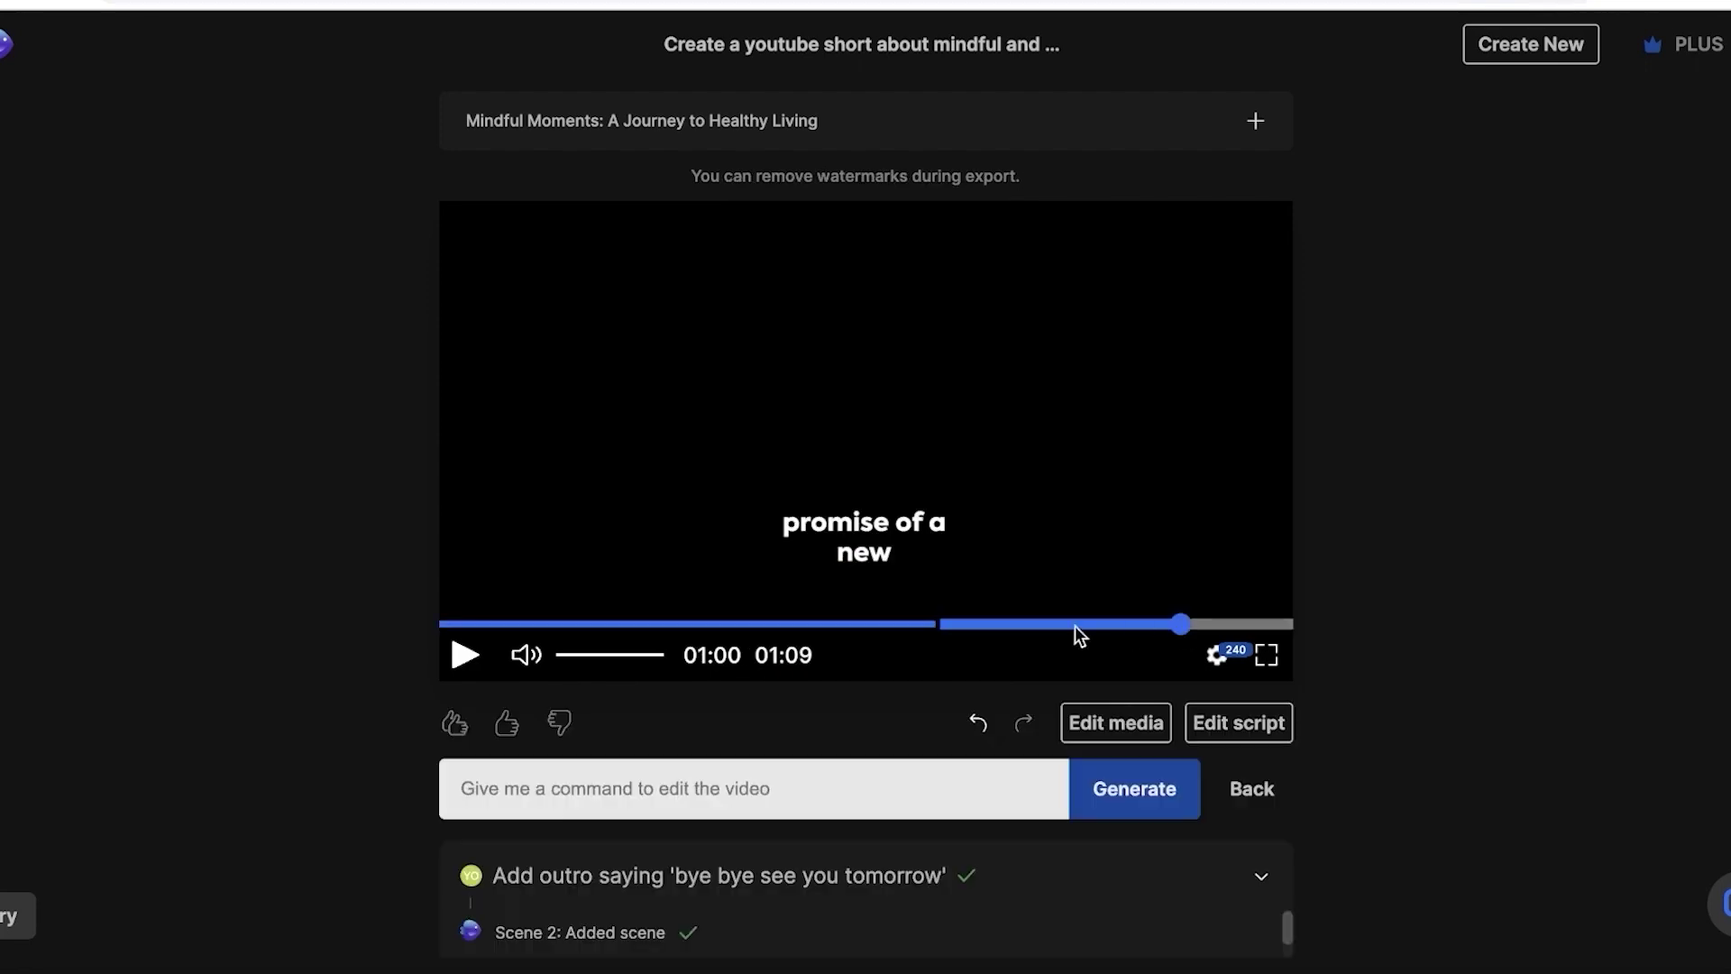
pyautogui.click(935, 623)
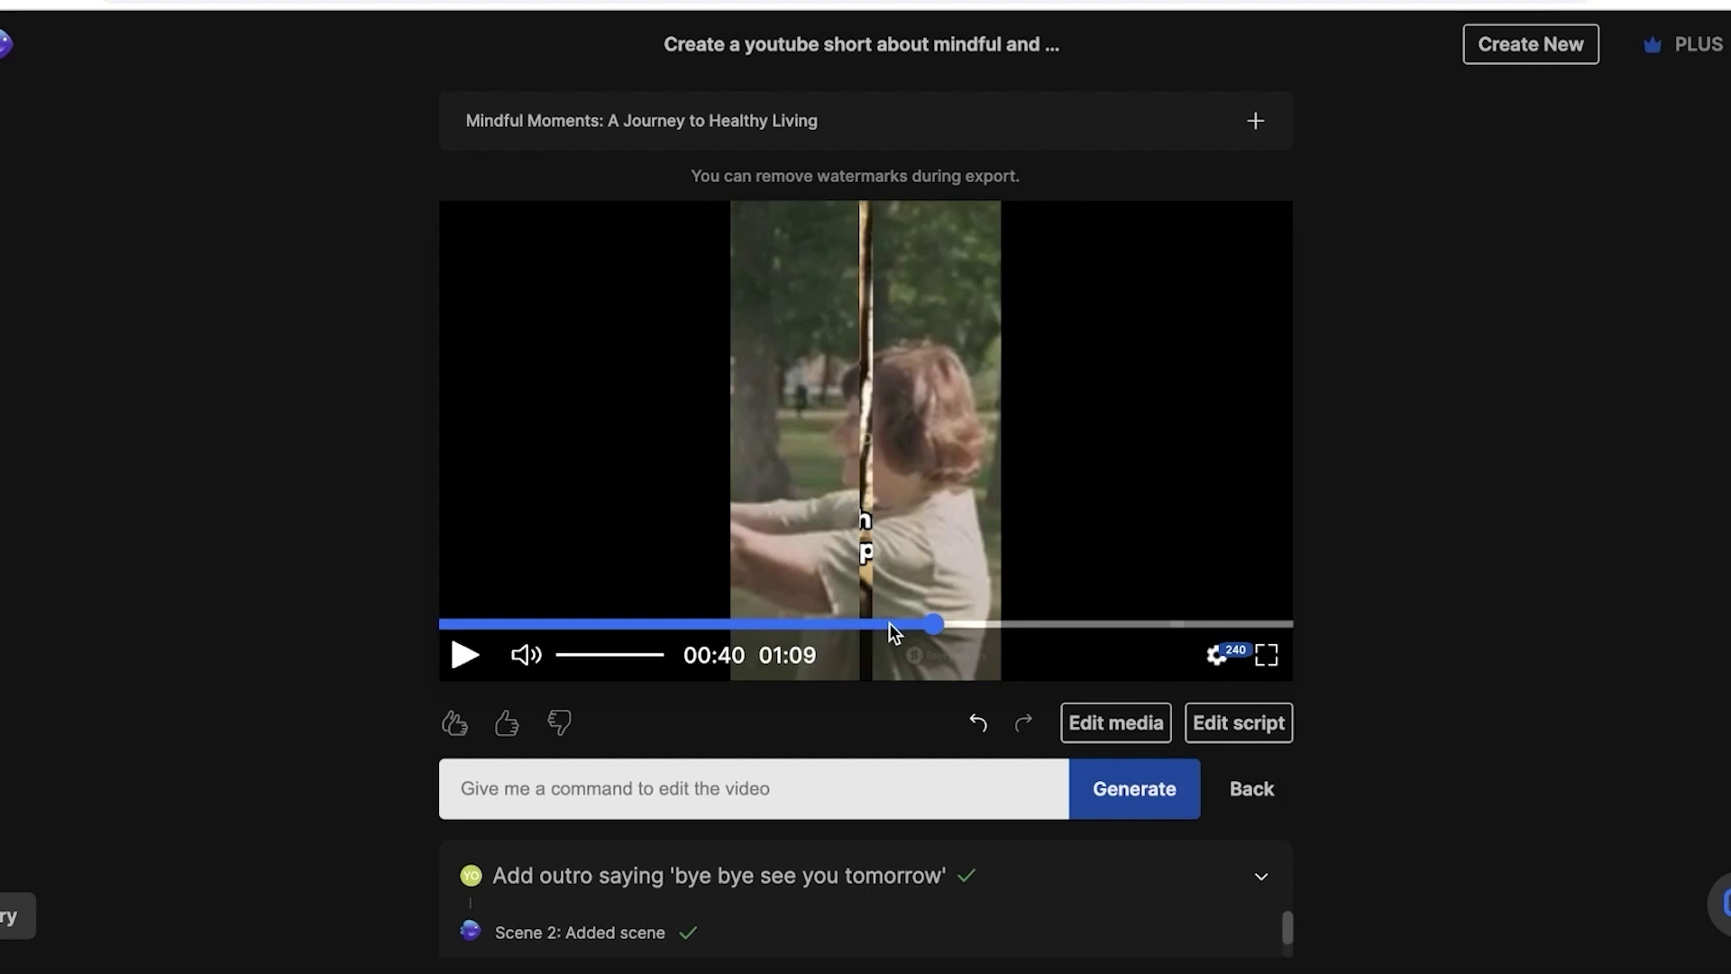
pyautogui.click(904, 622)
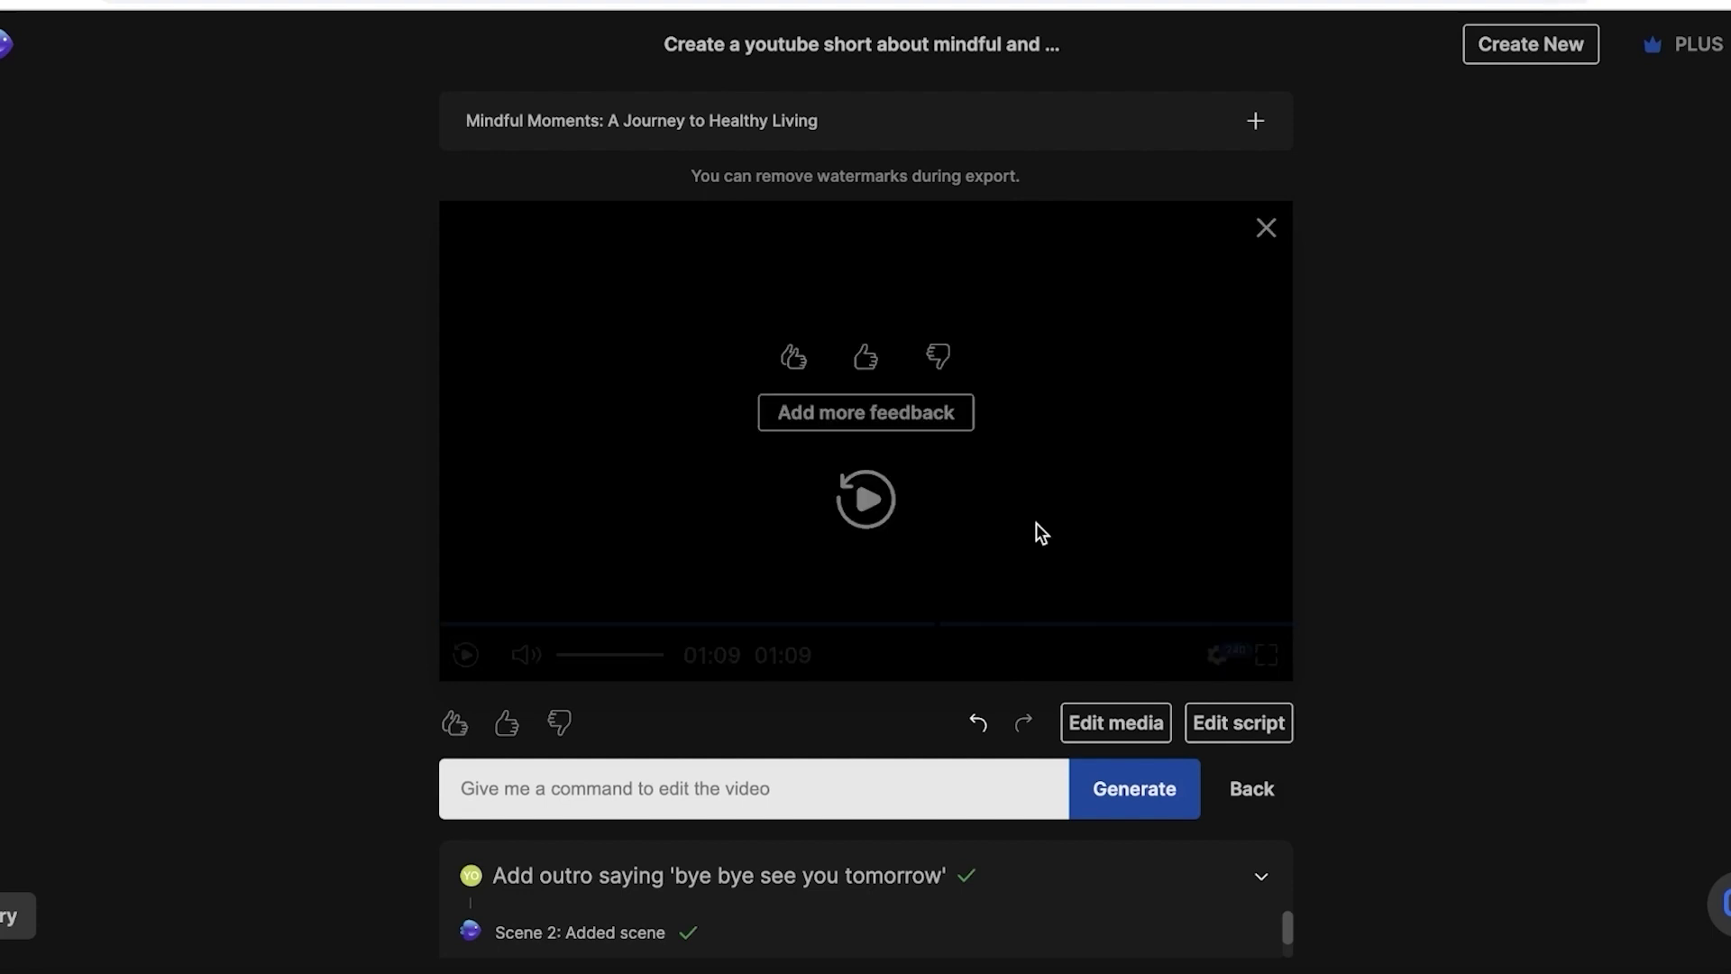
pyautogui.click(1267, 230)
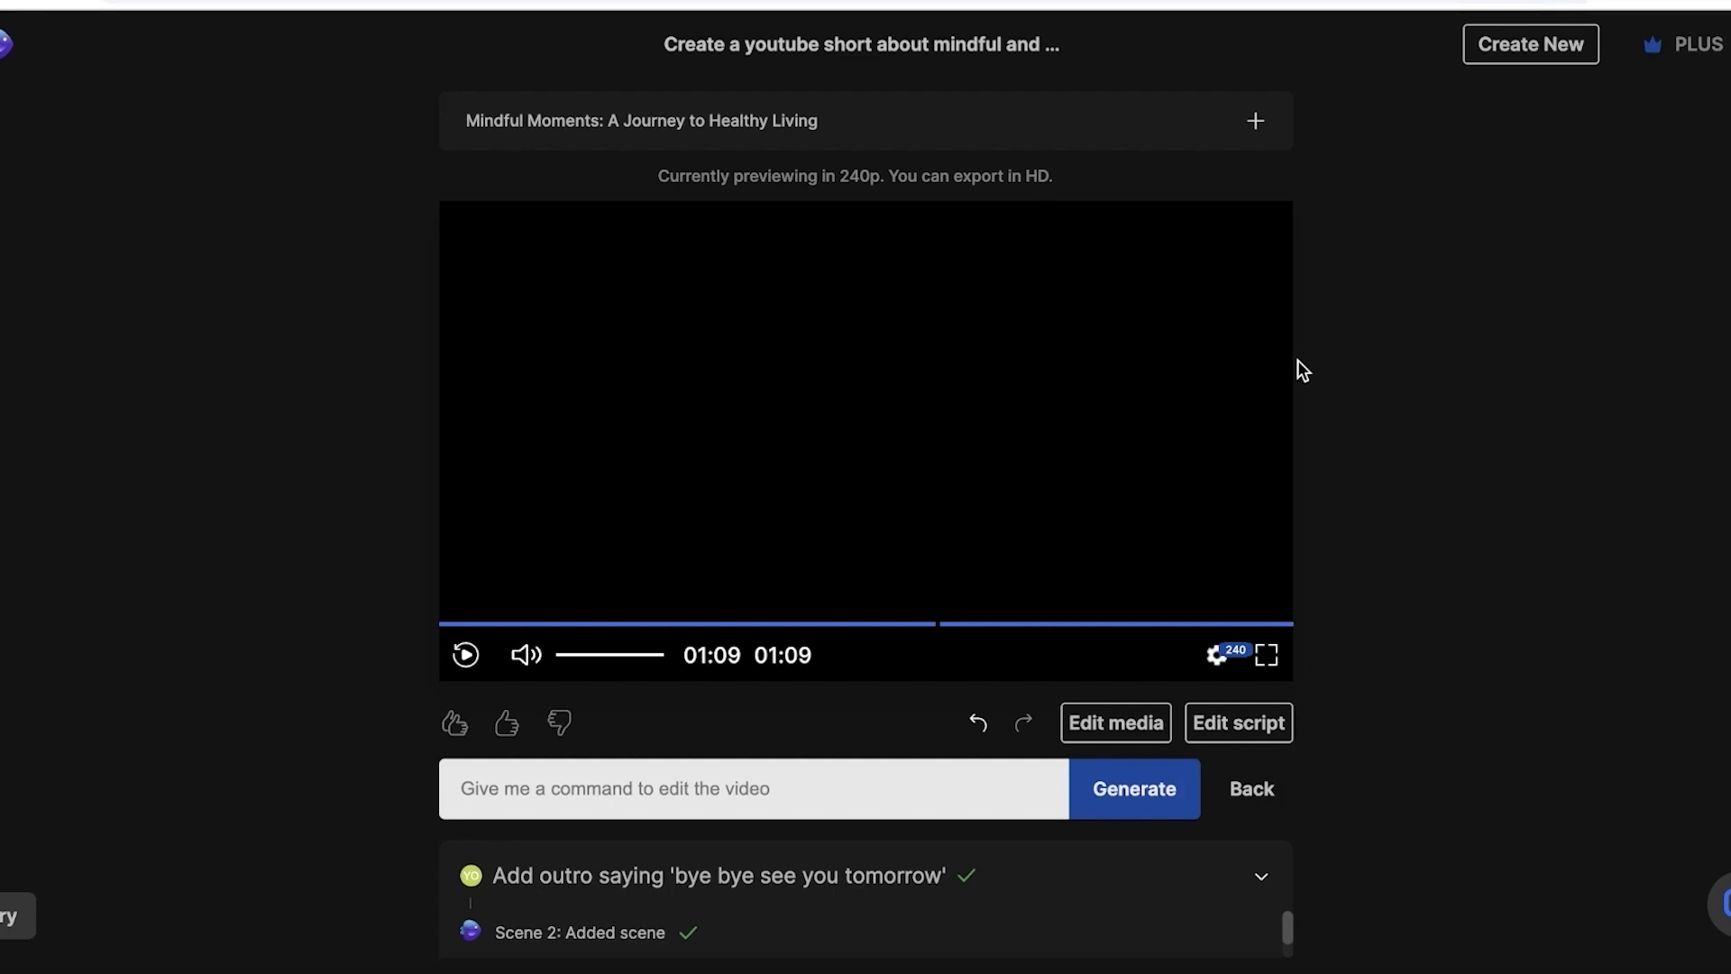
pyautogui.click(1277, 793)
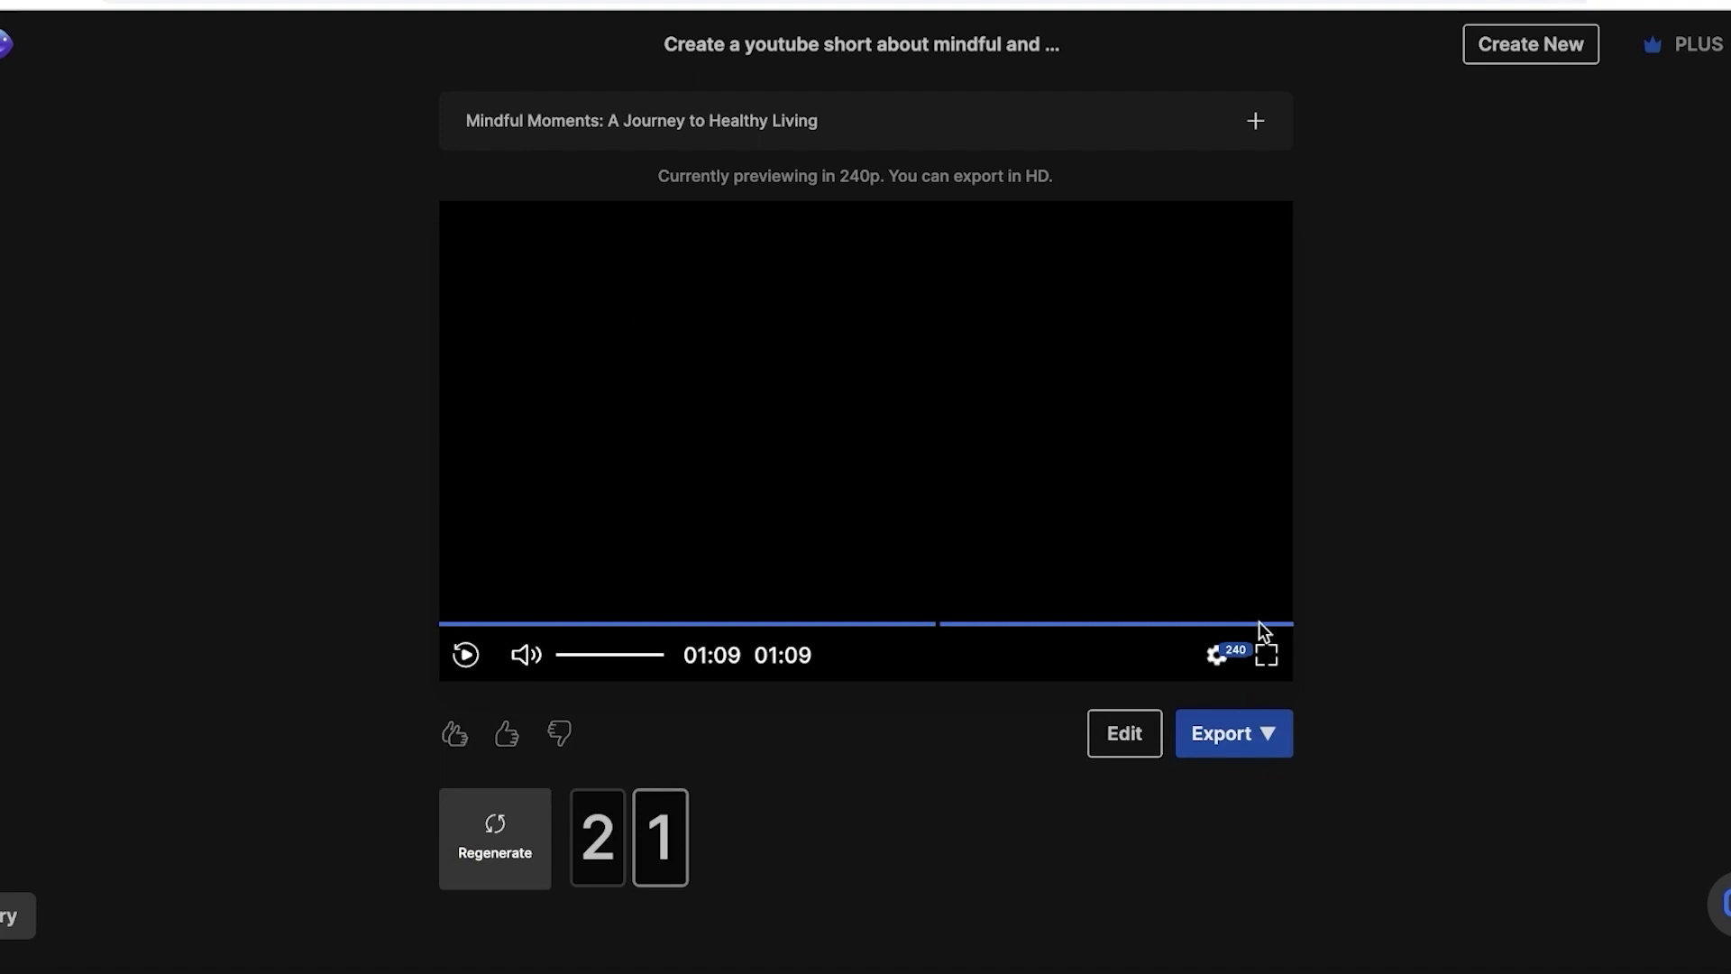
pyautogui.click(1223, 738)
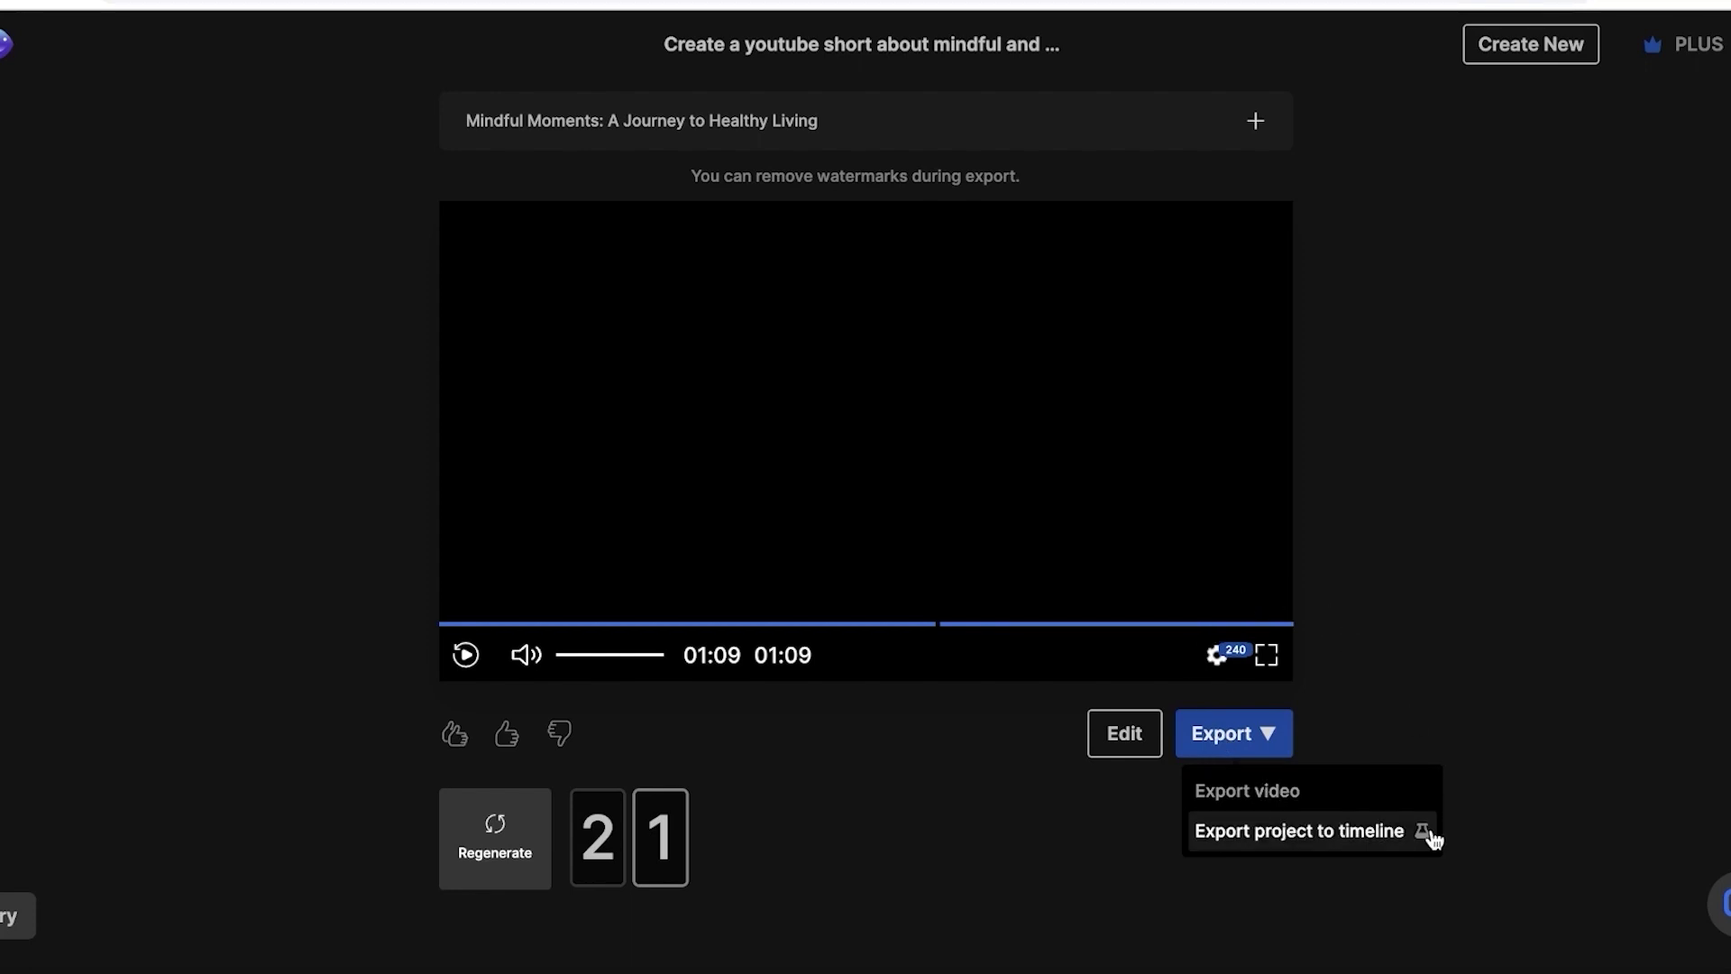
# Start exporting the finished Short as a 1080p YouTube video without watermarks or branding
pyautogui.click(1396, 796)
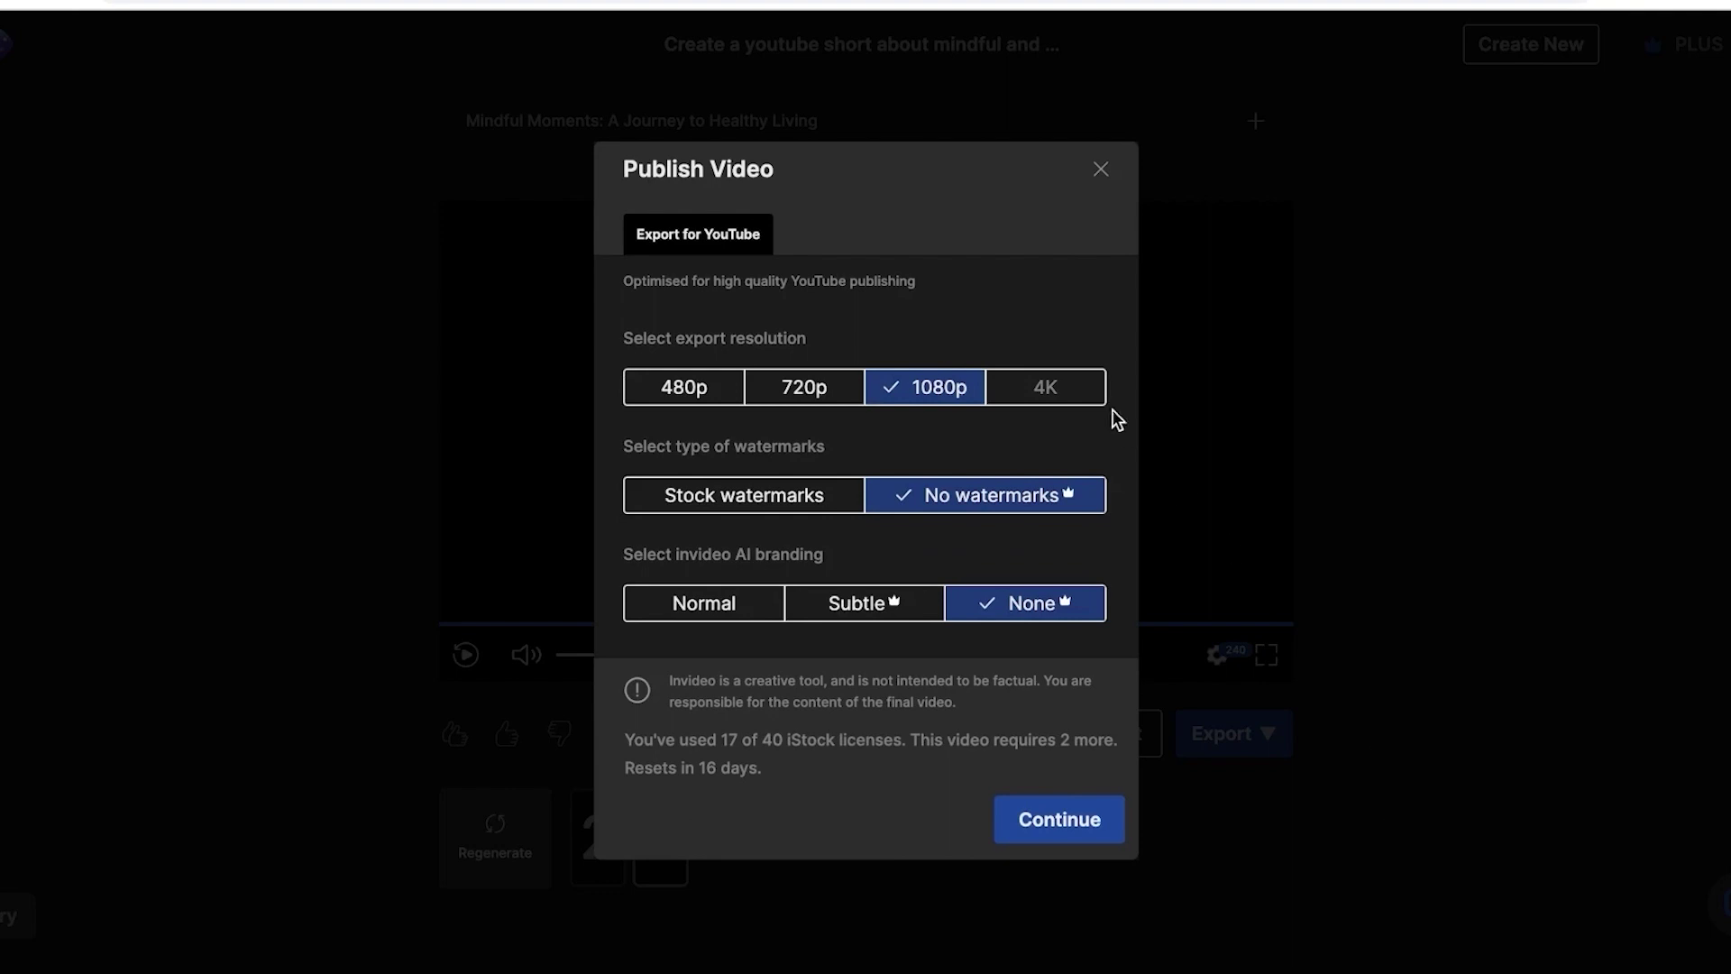